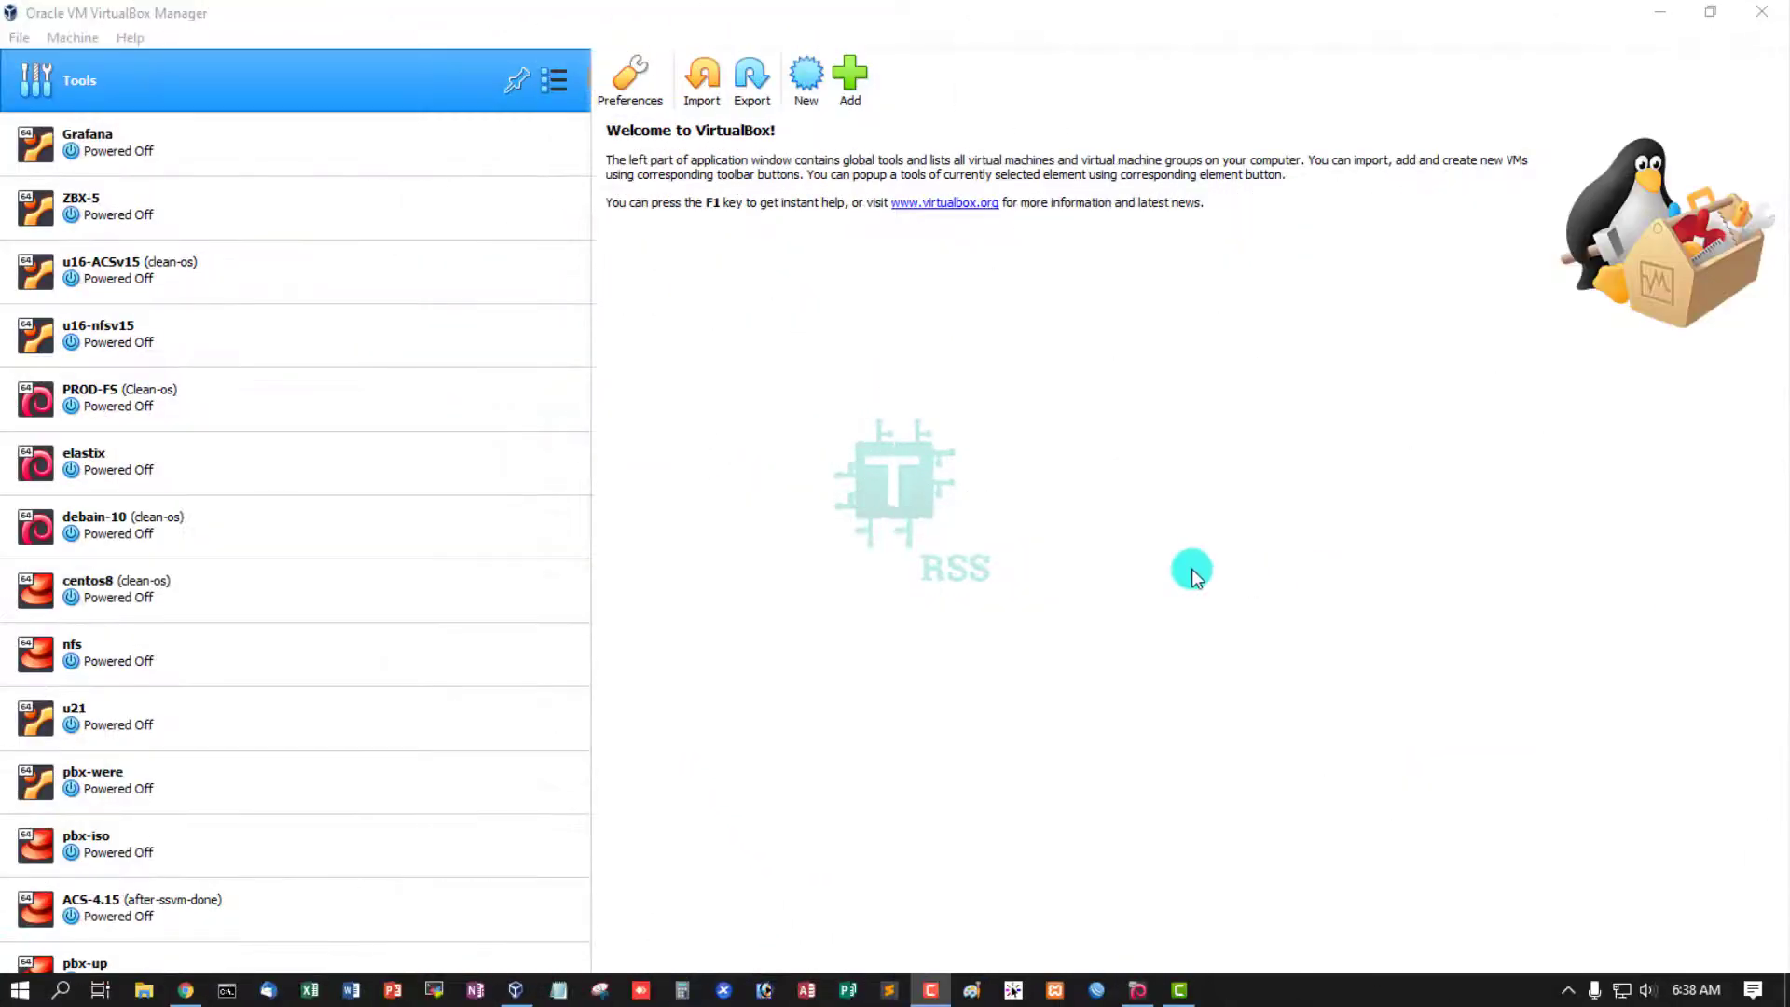
- Start a new virtual machine named 'deb' so the type becomes Linux, Debian (64-bit)
{"action": "left_click", "coordinate": [302, 58]}
{"action": "left_click", "coordinate": [401, 149]}
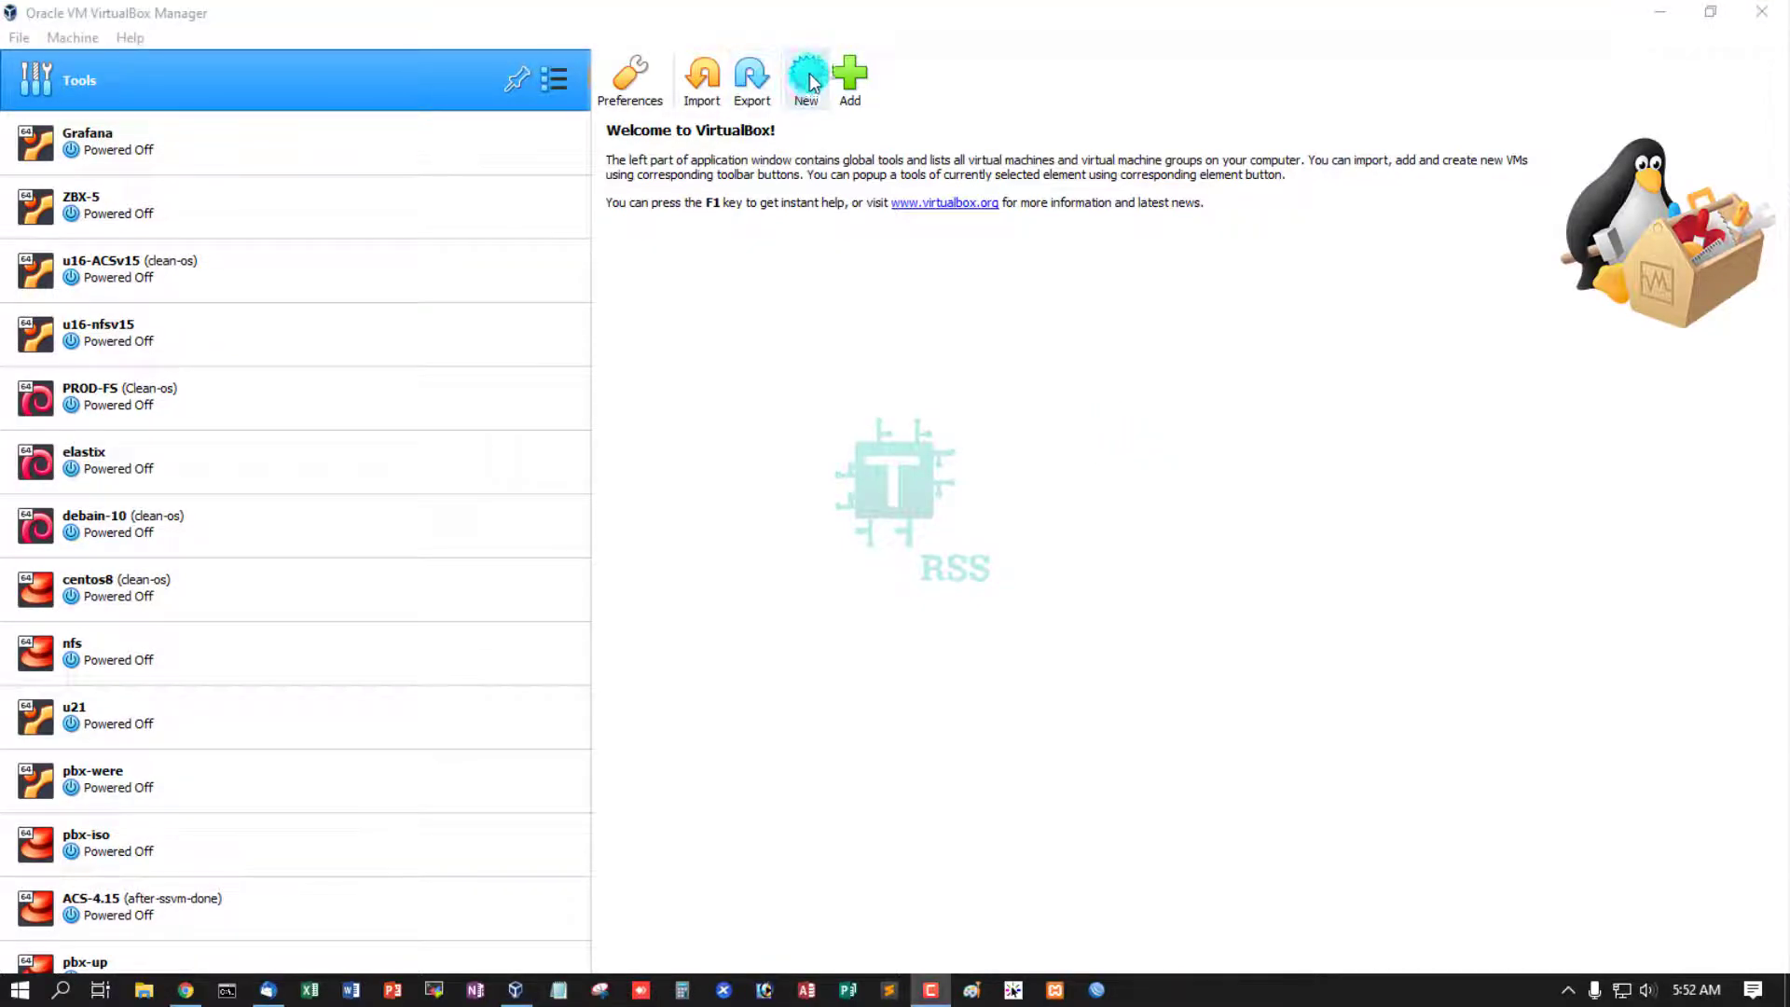
{"action": "left_click", "coordinate": [807, 75]}
{"action": "type", "text": "frb"}
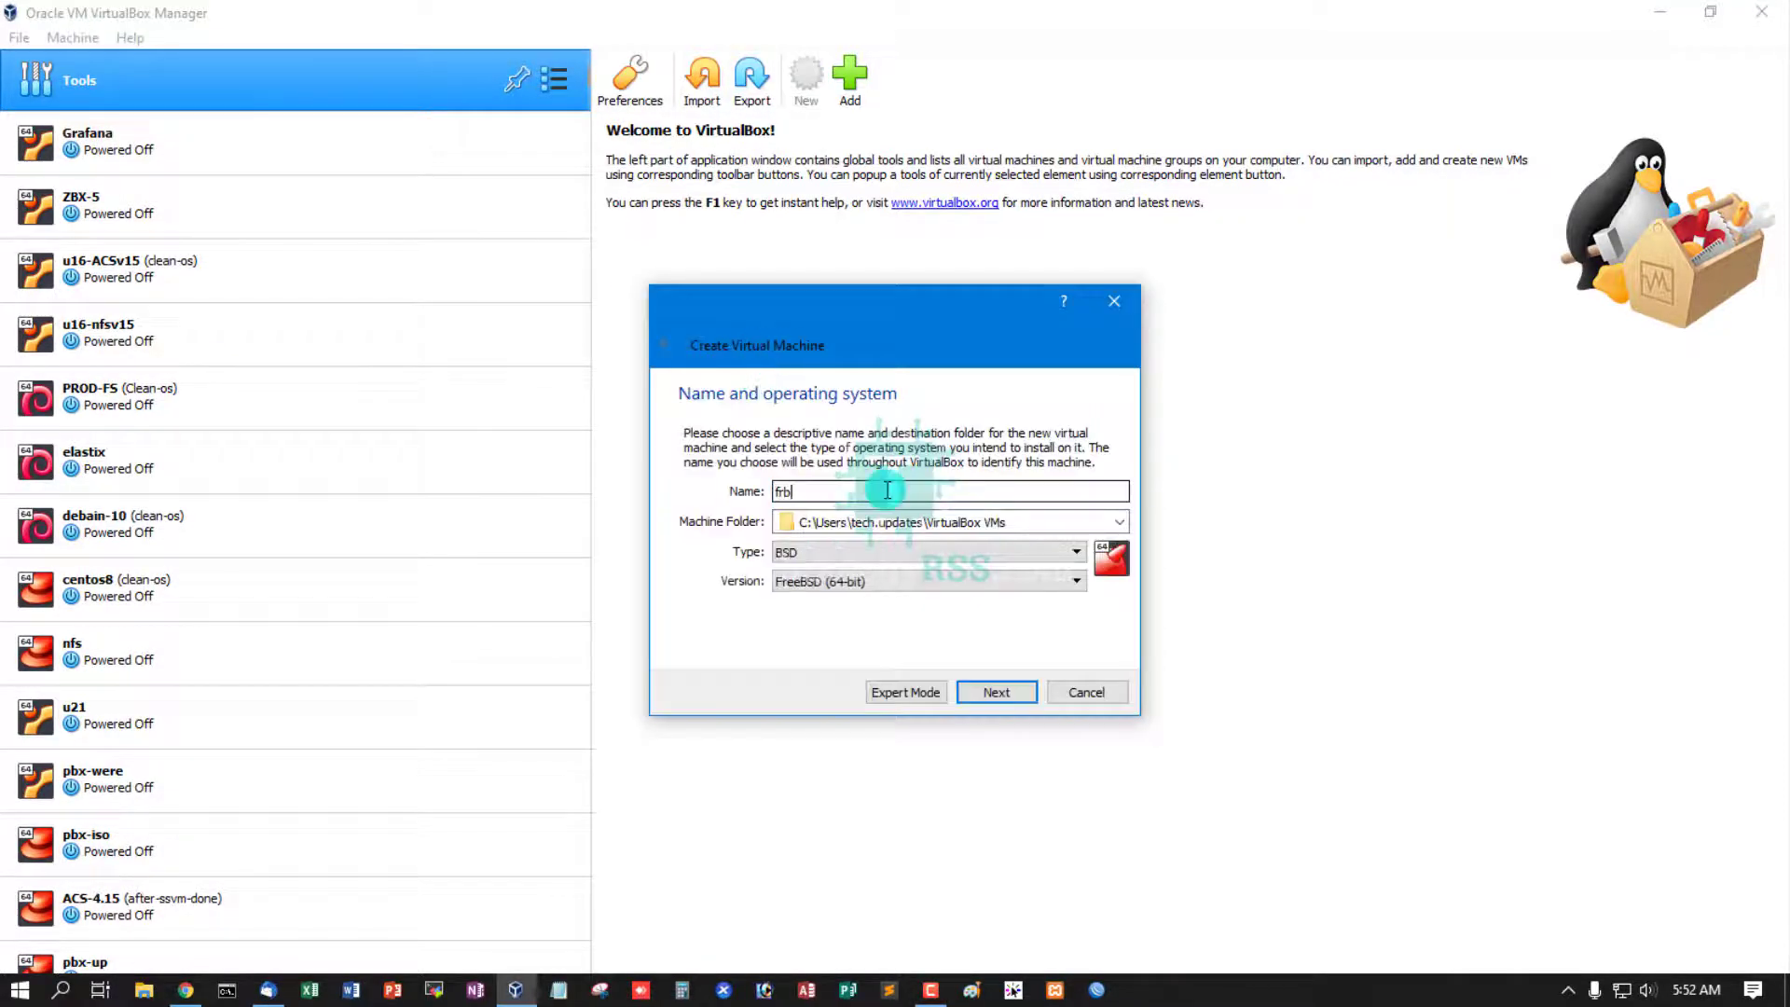
{"action": "left_click_drag", "start_coordinate": [886, 490], "coordinate": [738, 501]}
{"action": "type", "text": "d"}
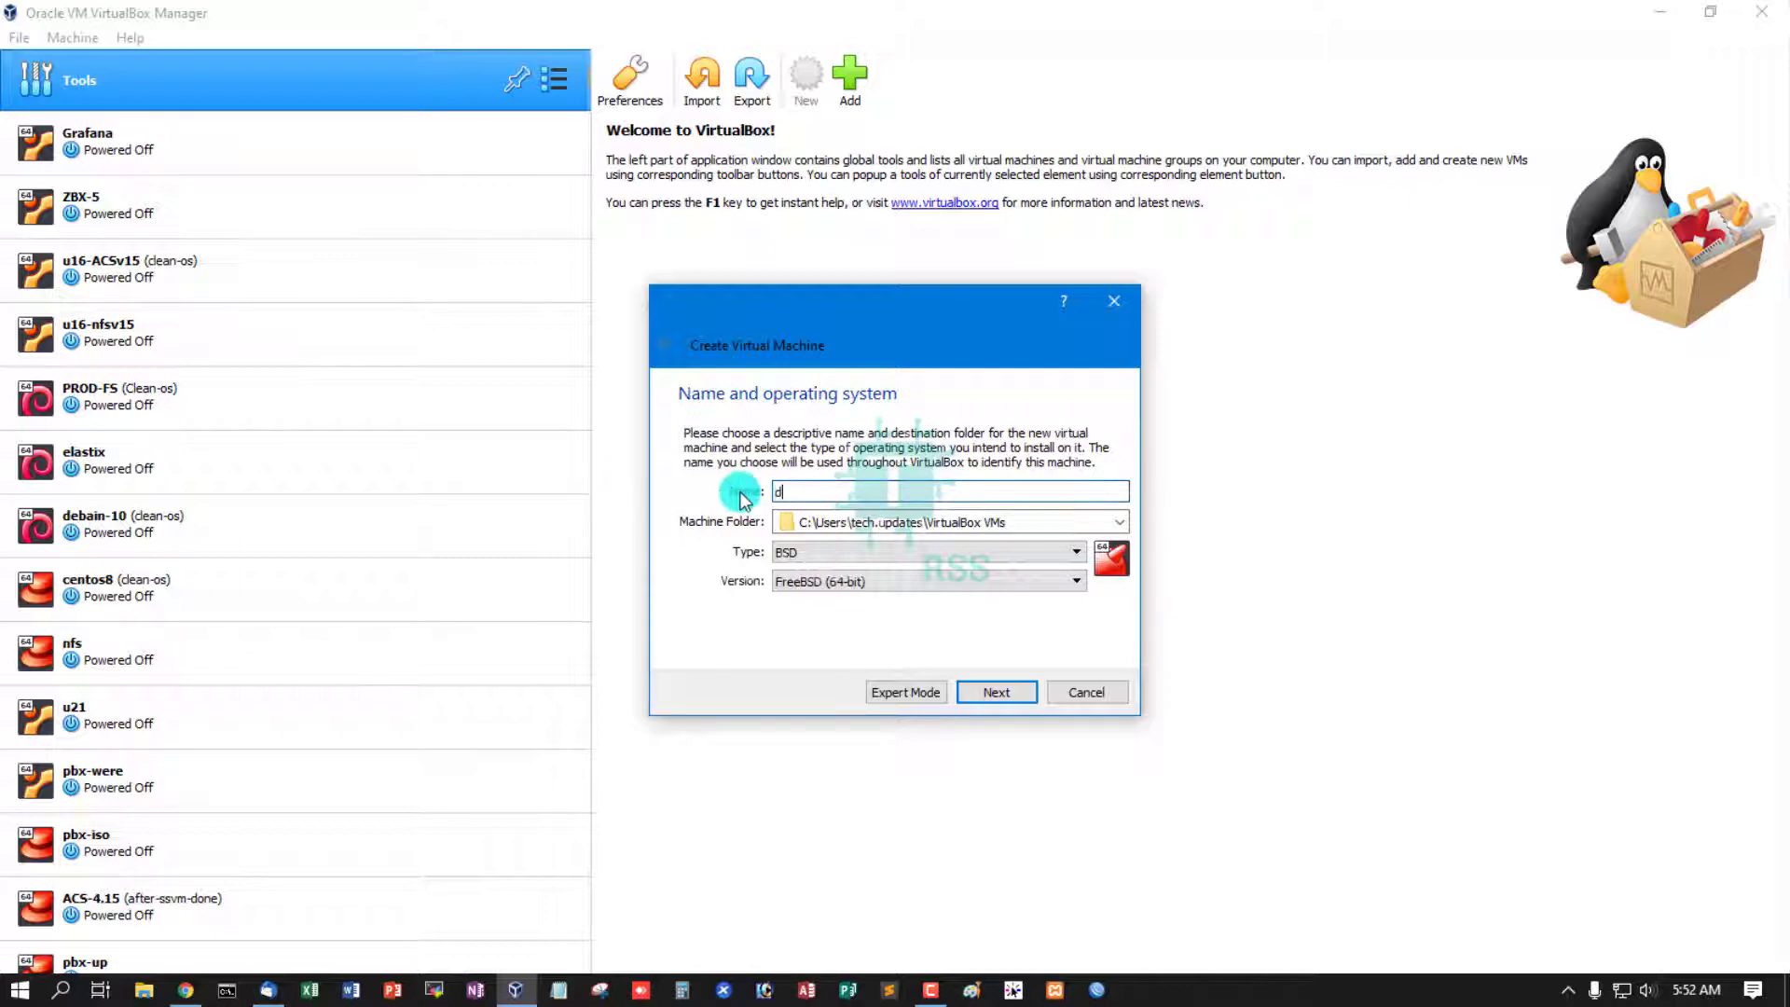
{"action": "type", "text": "eb"}
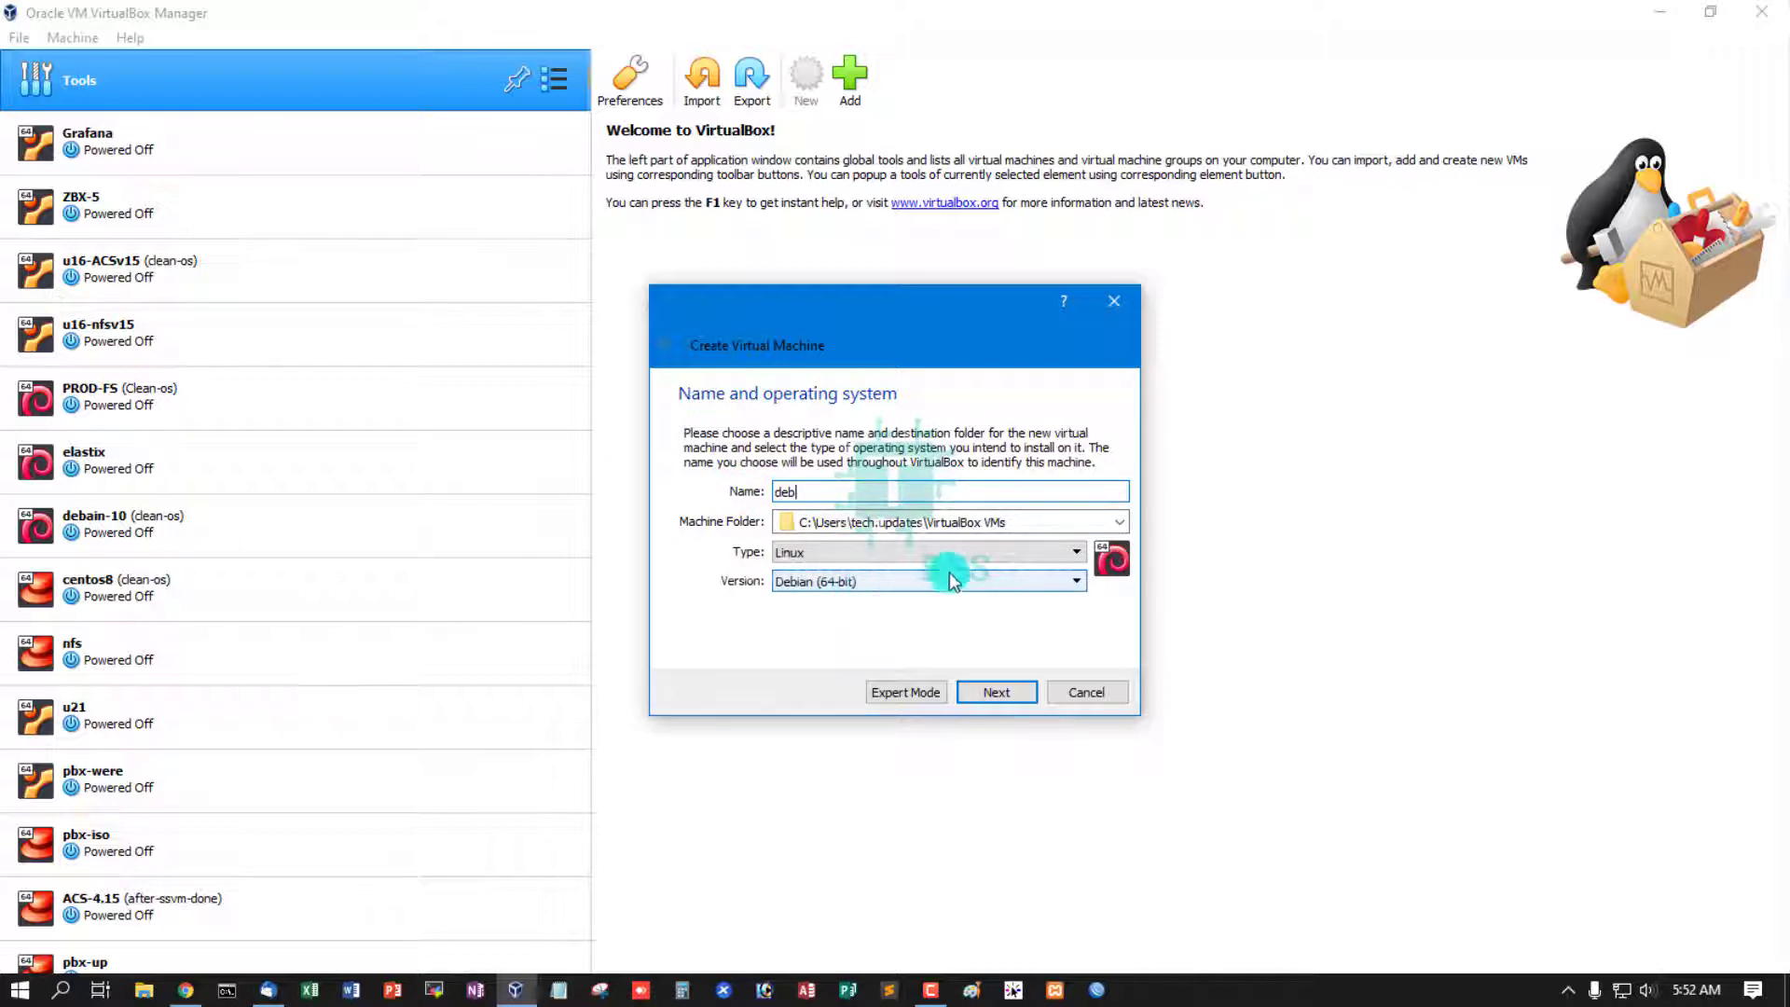
- Create a new folder debian11 on the P: drive and choose it as the machine folder
{"action": "left_click", "coordinate": [1118, 522]}
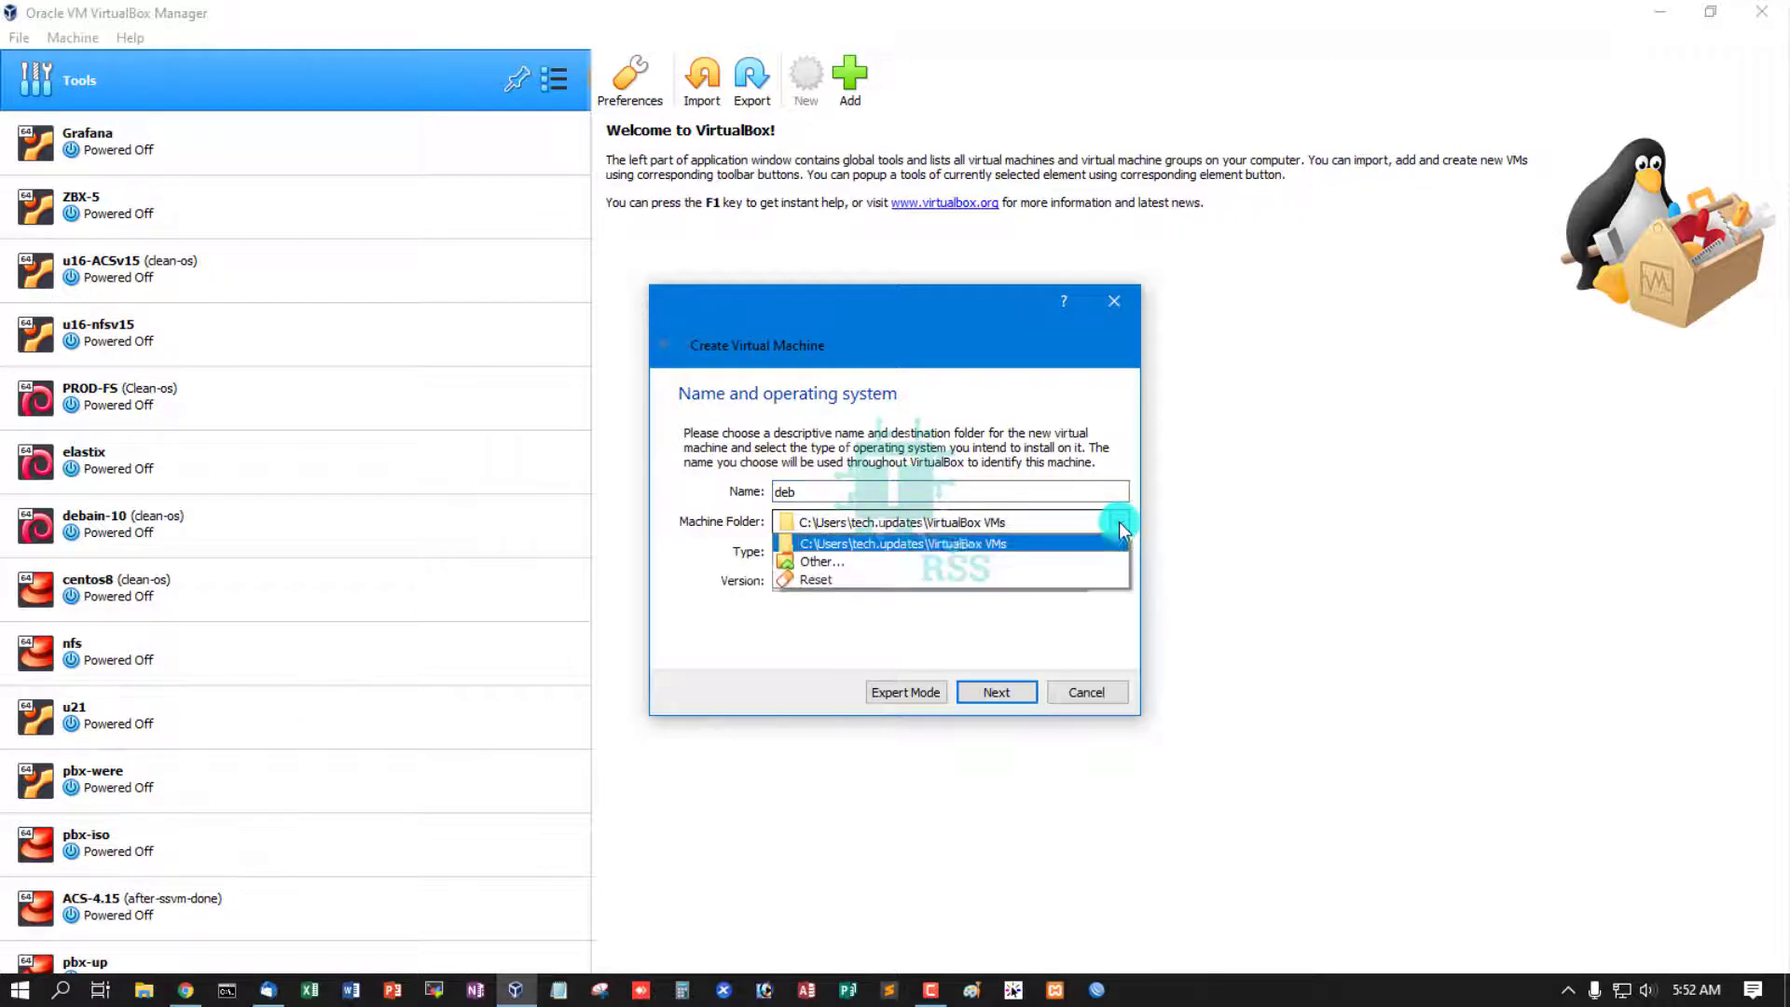
{"action": "left_click", "coordinate": [893, 563]}
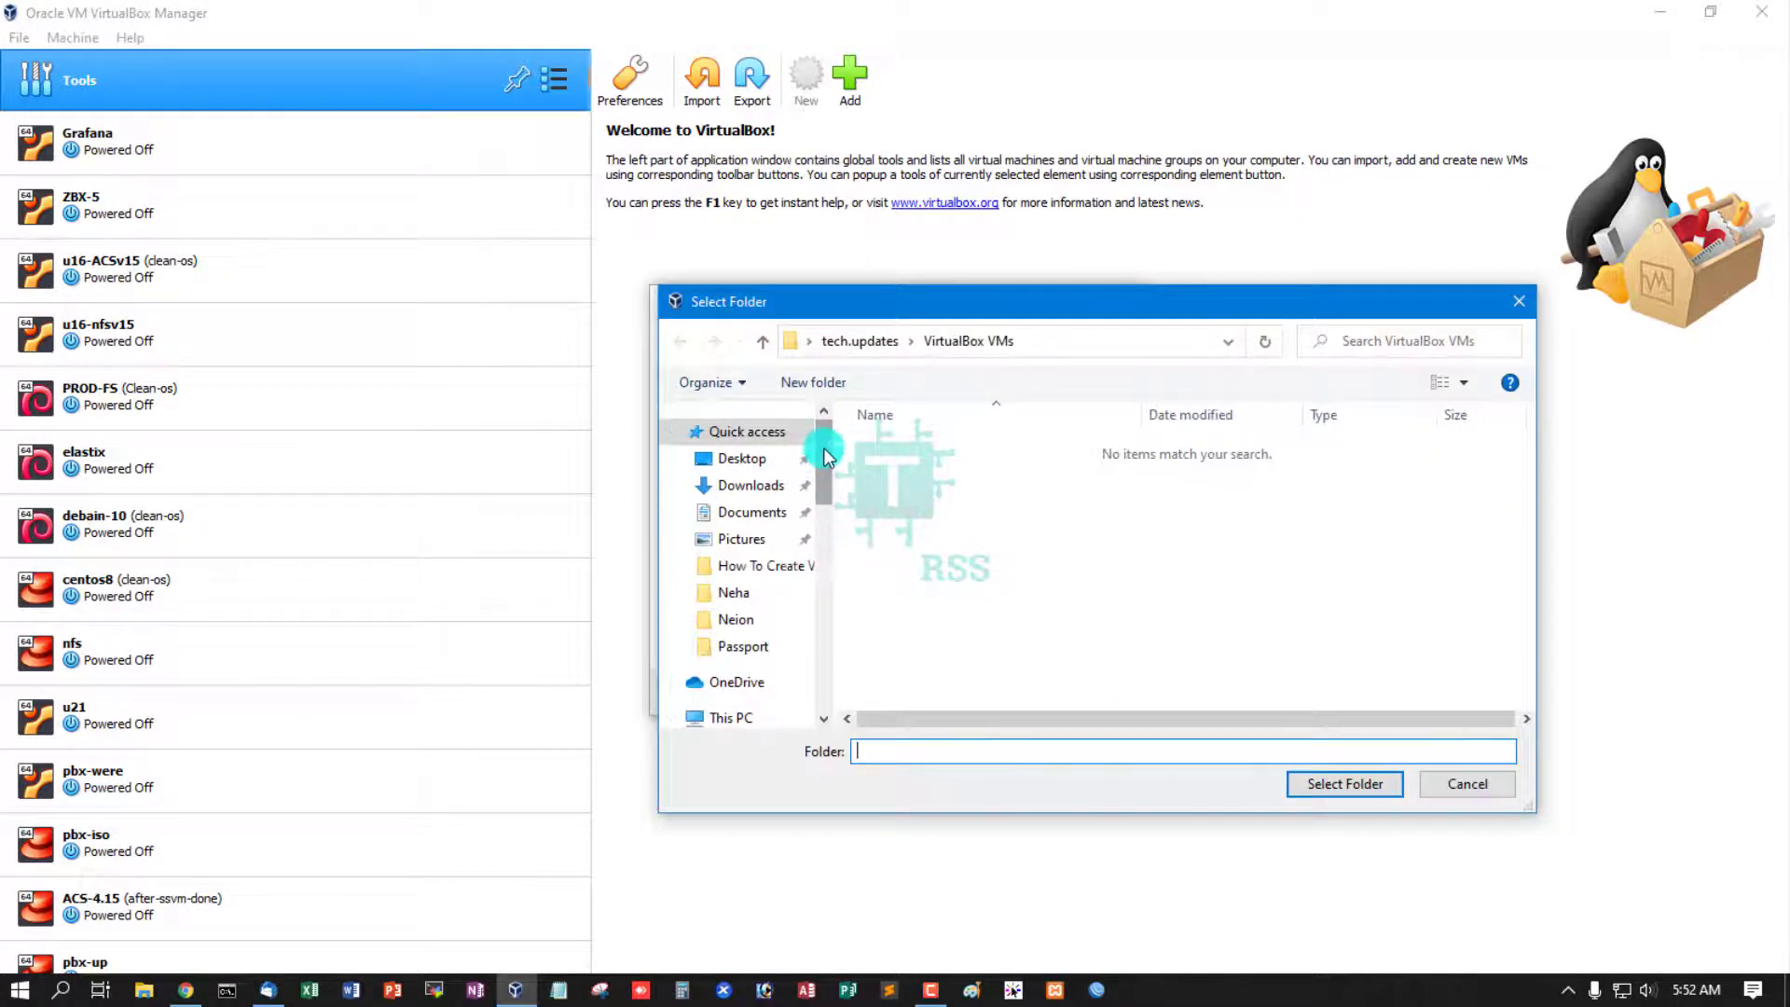
{"action": "left_click_drag", "start_coordinate": [824, 447], "coordinate": [831, 629]}
{"action": "left_click", "coordinate": [806, 548]}
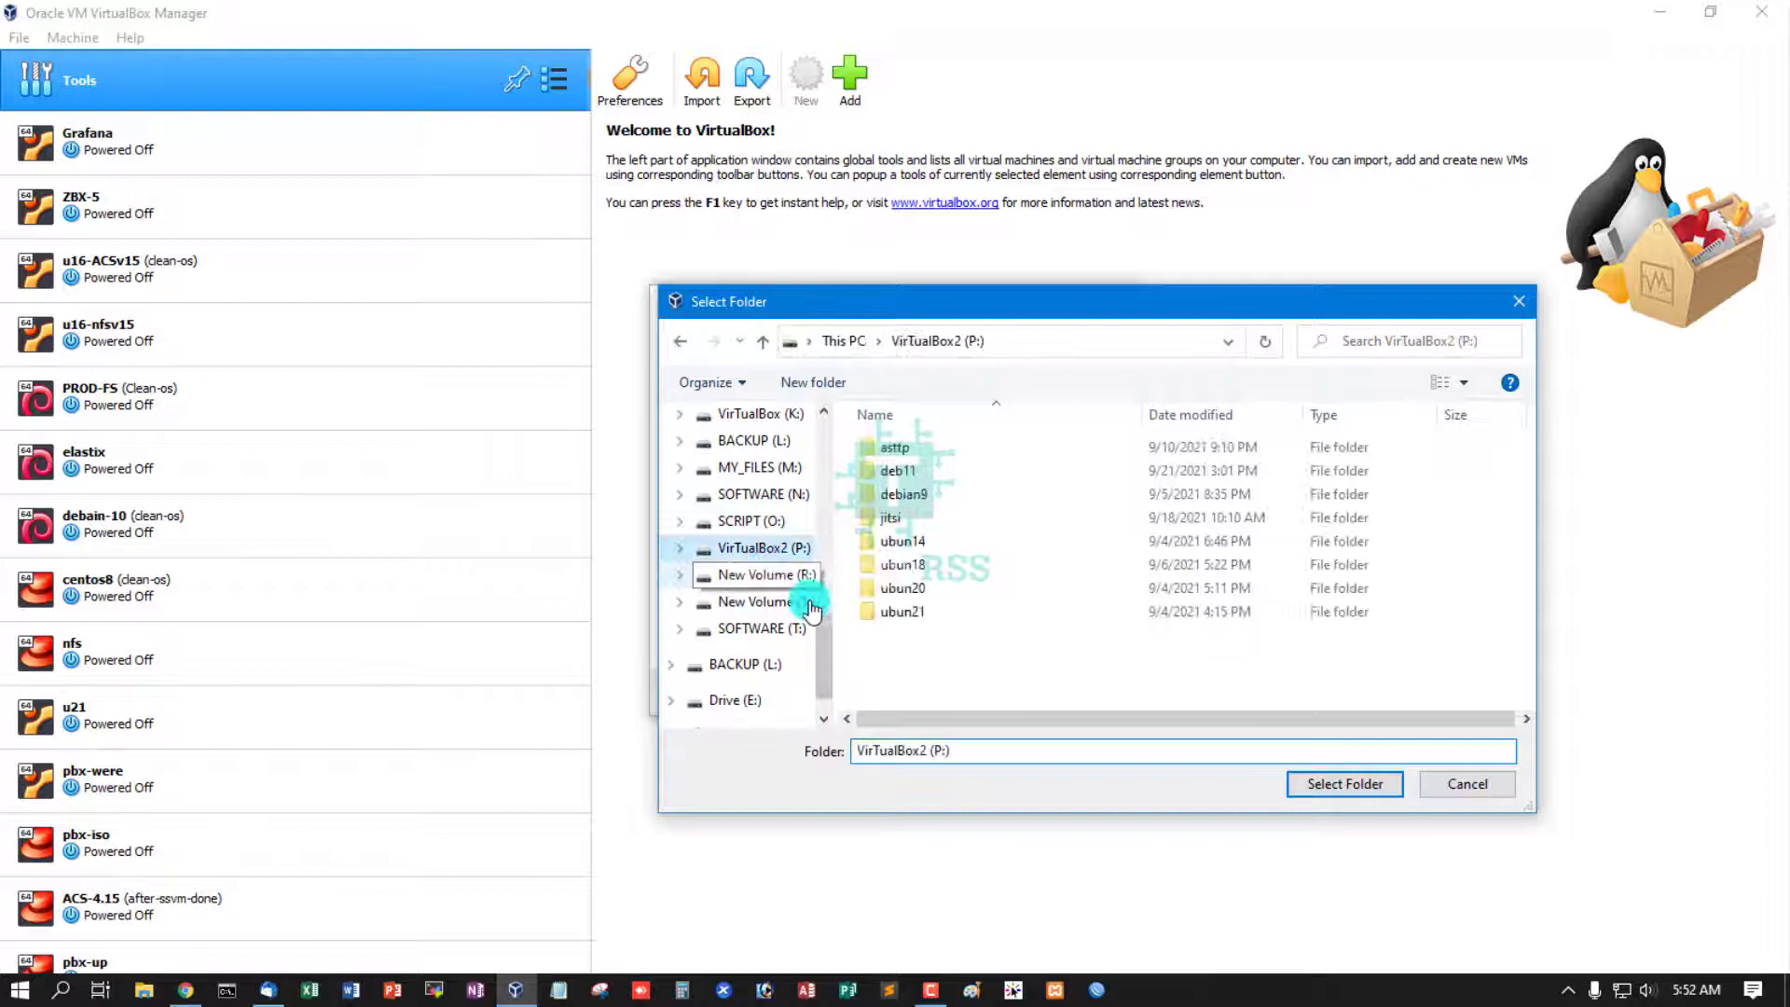
{"action": "left_click", "coordinate": [813, 382]}
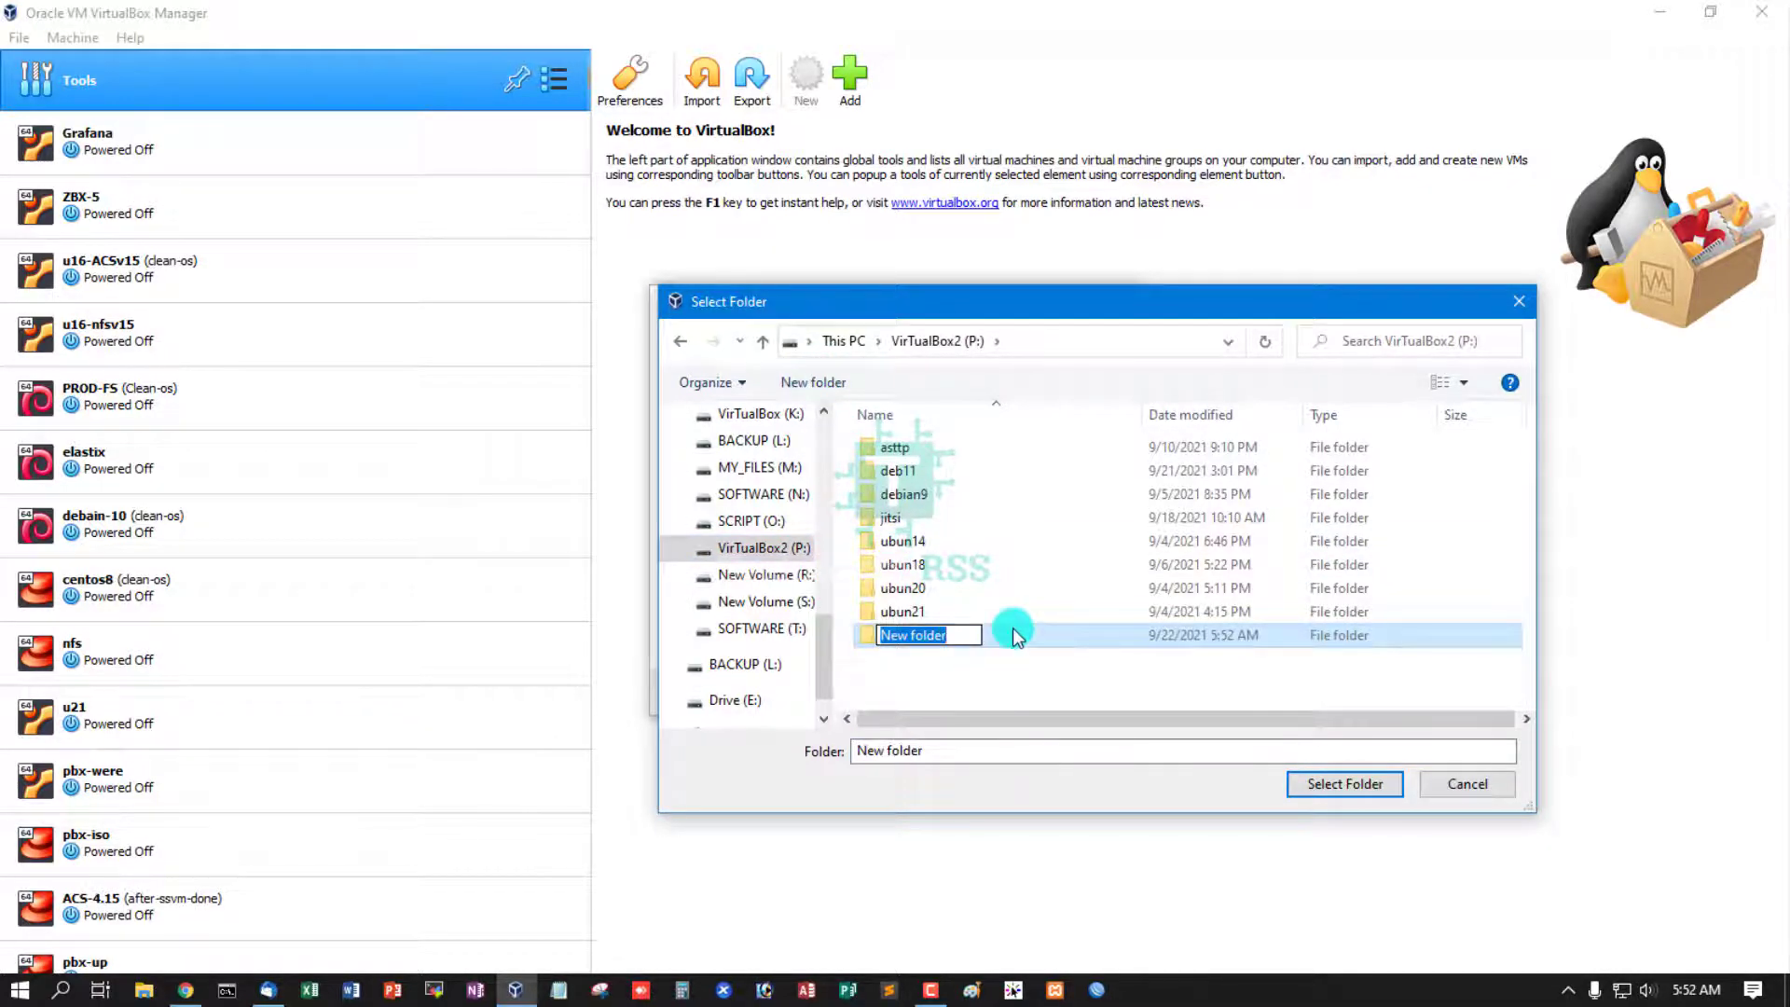
{"action": "type", "text": "deb"}
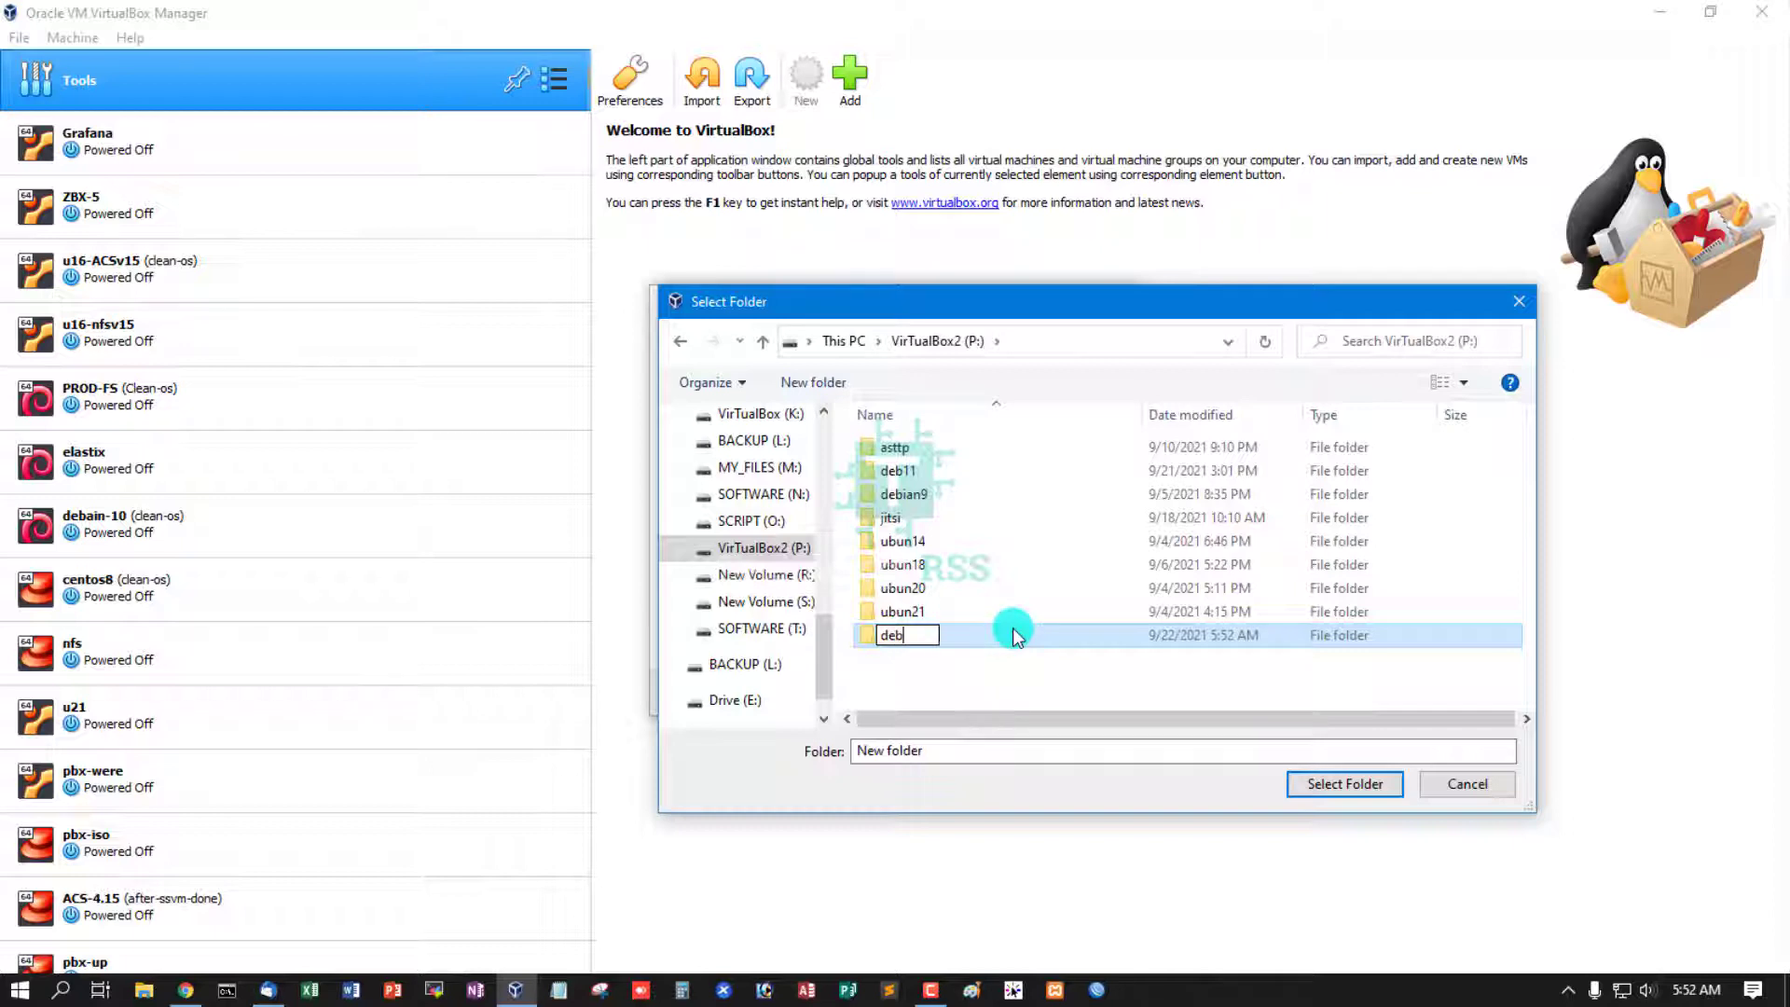
{"action": "type", "text": "ian11"}
{"action": "left_click", "coordinate": [1376, 786]}
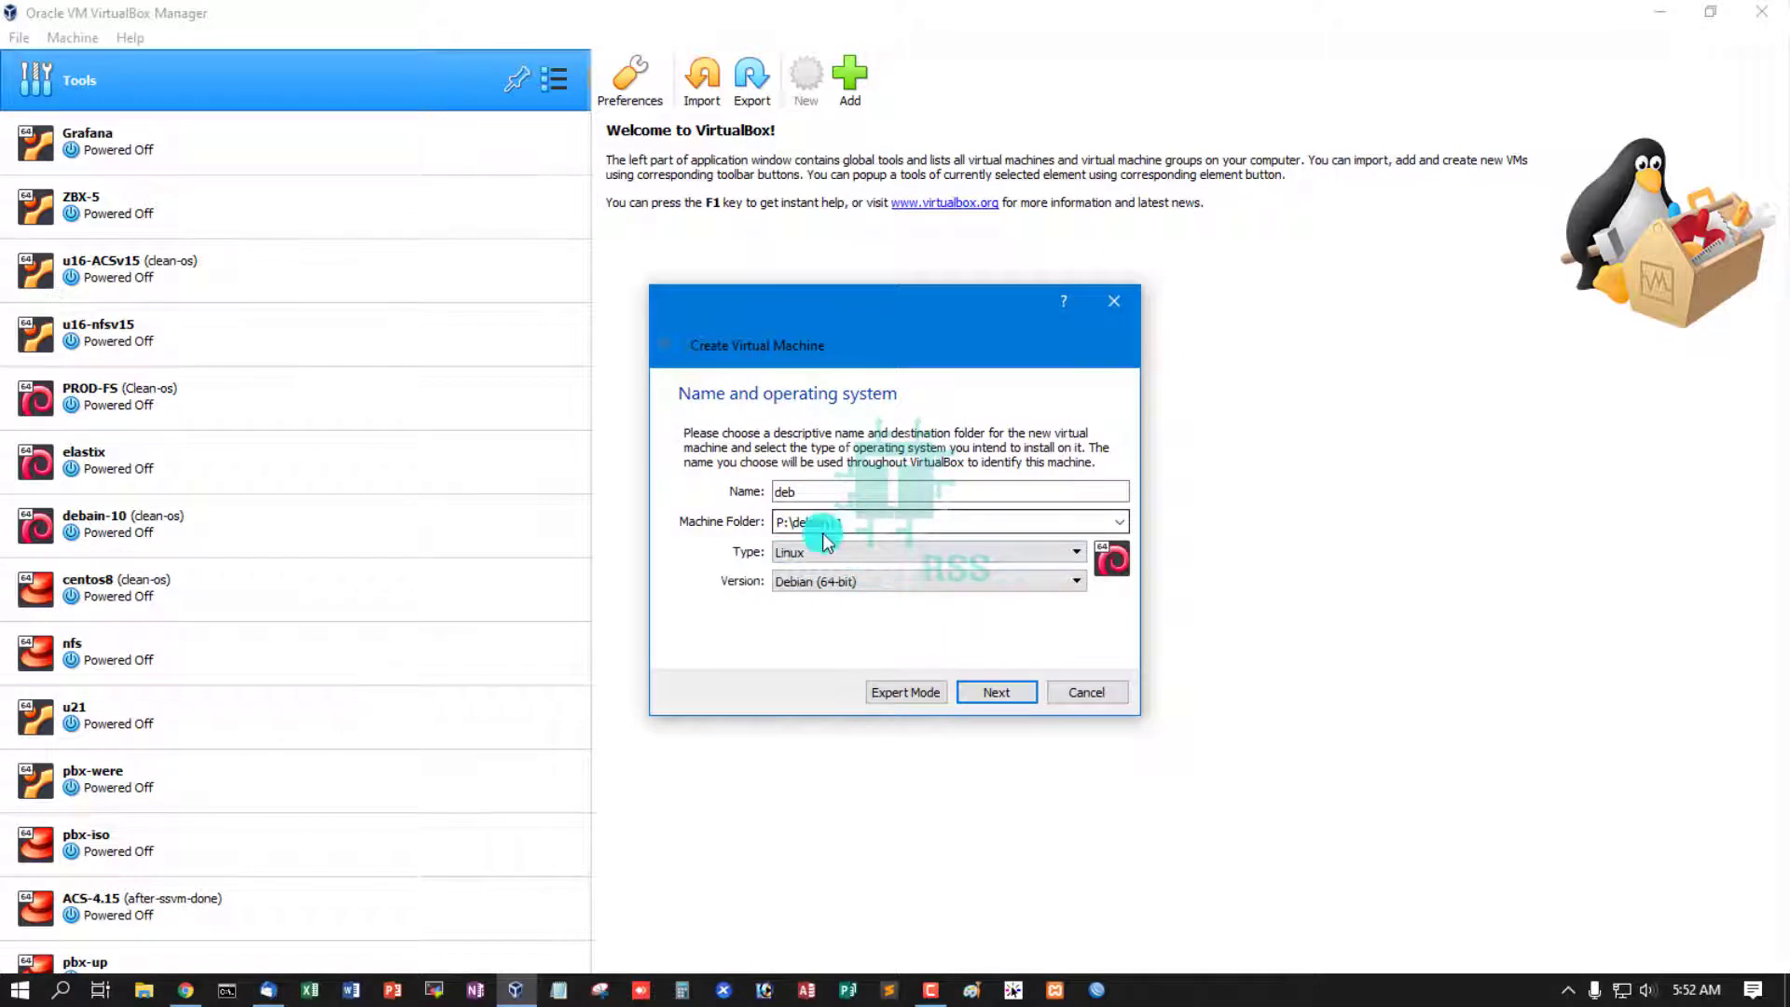
- Copy 'debian11' from the folder path into the machine name, replacing 'deb'
{"action": "left_click", "coordinate": [804, 524]}
{"action": "double_click", "coordinate": [795, 524]}
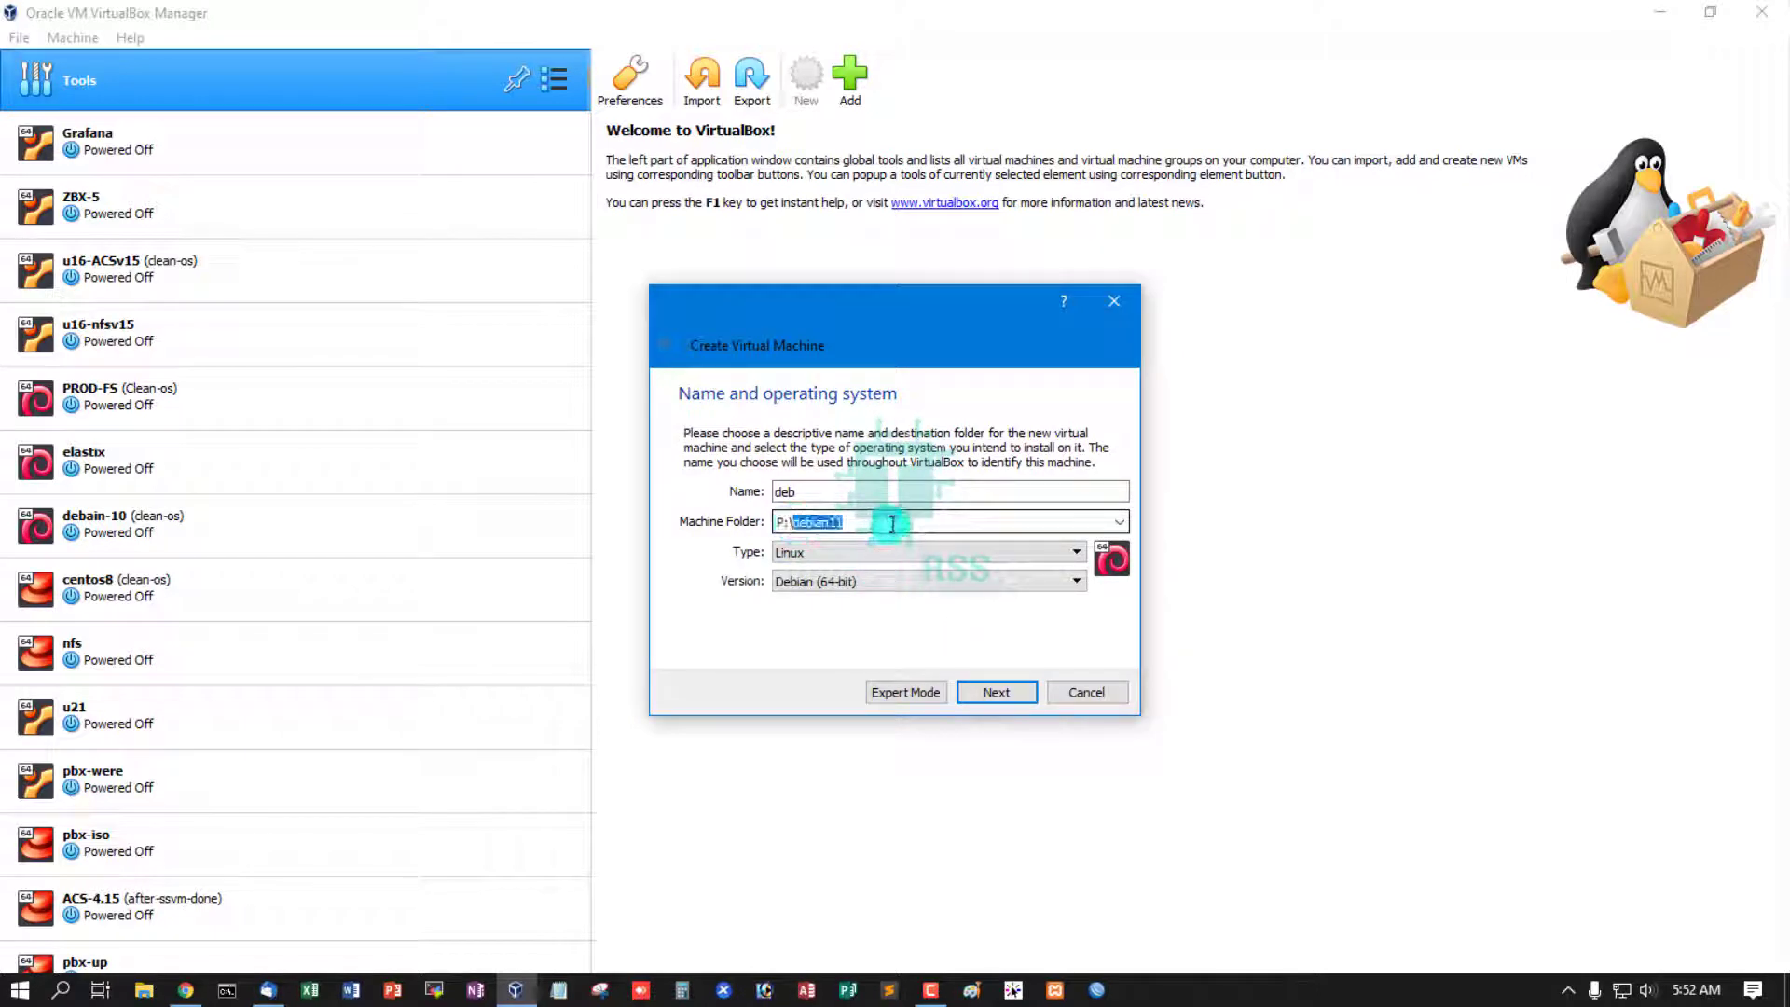
{"action": "key", "text": "ctrl+c"}
{"action": "left_click_drag", "start_coordinate": [802, 491], "coordinate": [772, 491]}
{"action": "key", "text": "ctrl+v"}
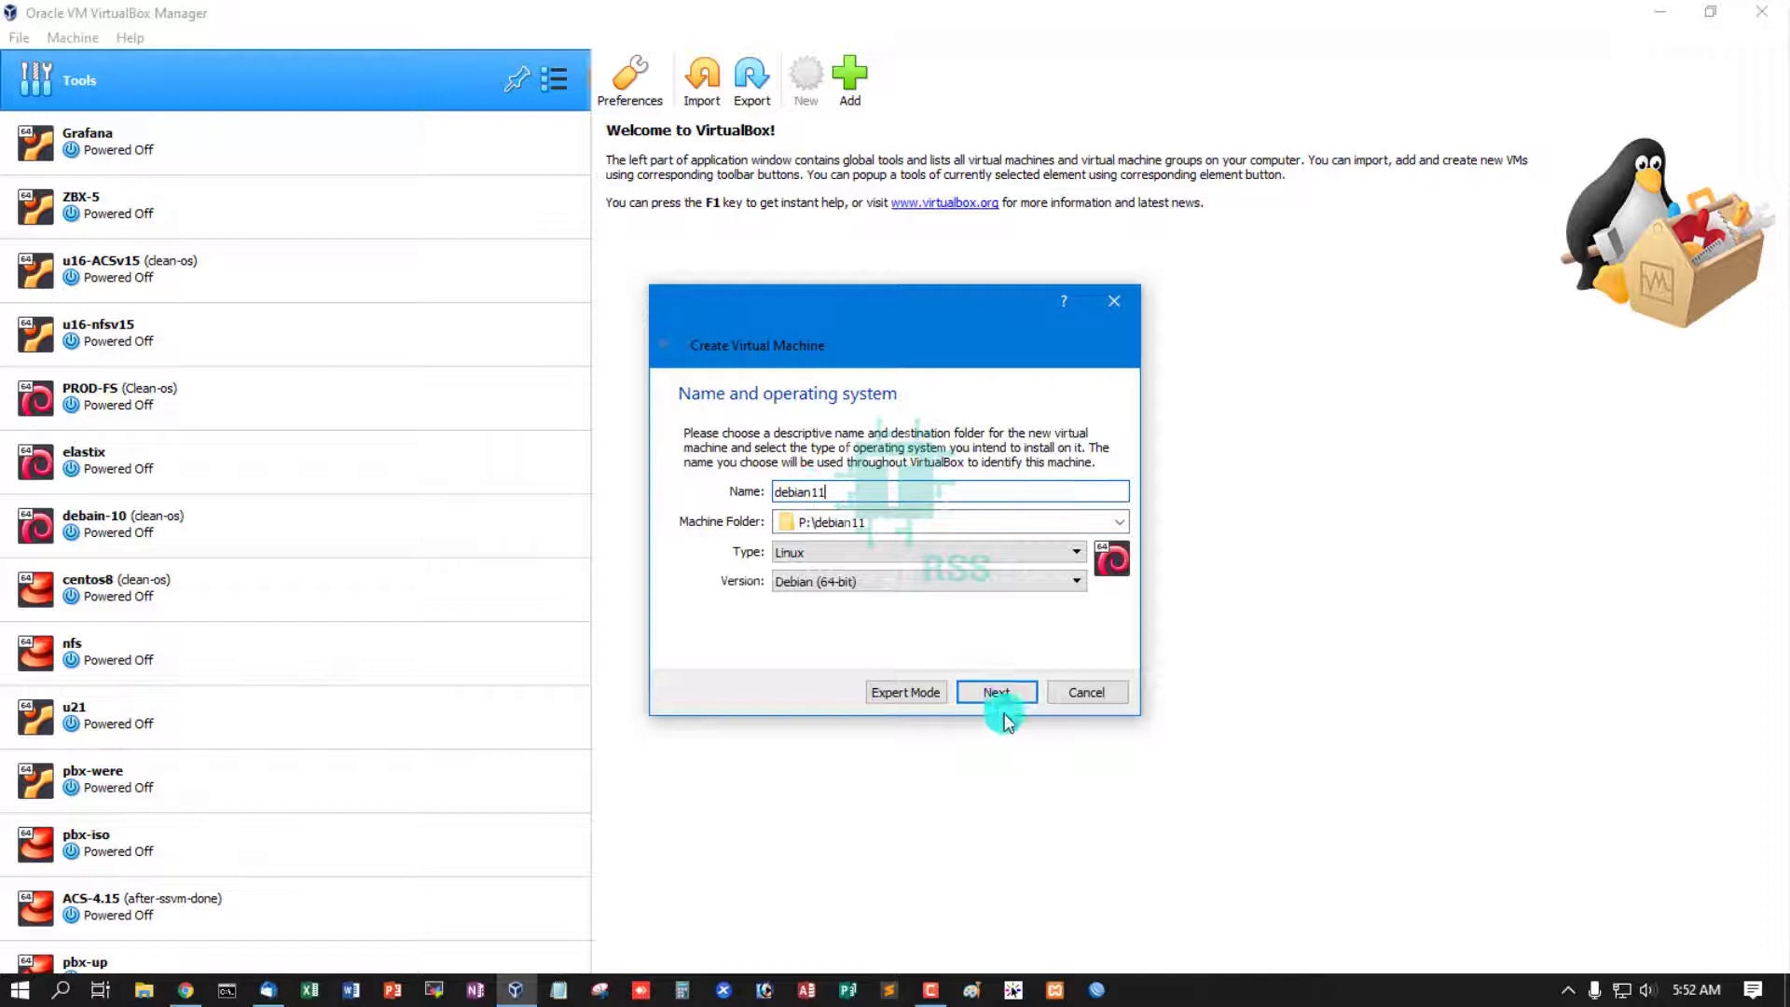
- Give the machine 1500 MB of memory
{"action": "left_click", "coordinate": [1013, 694]}
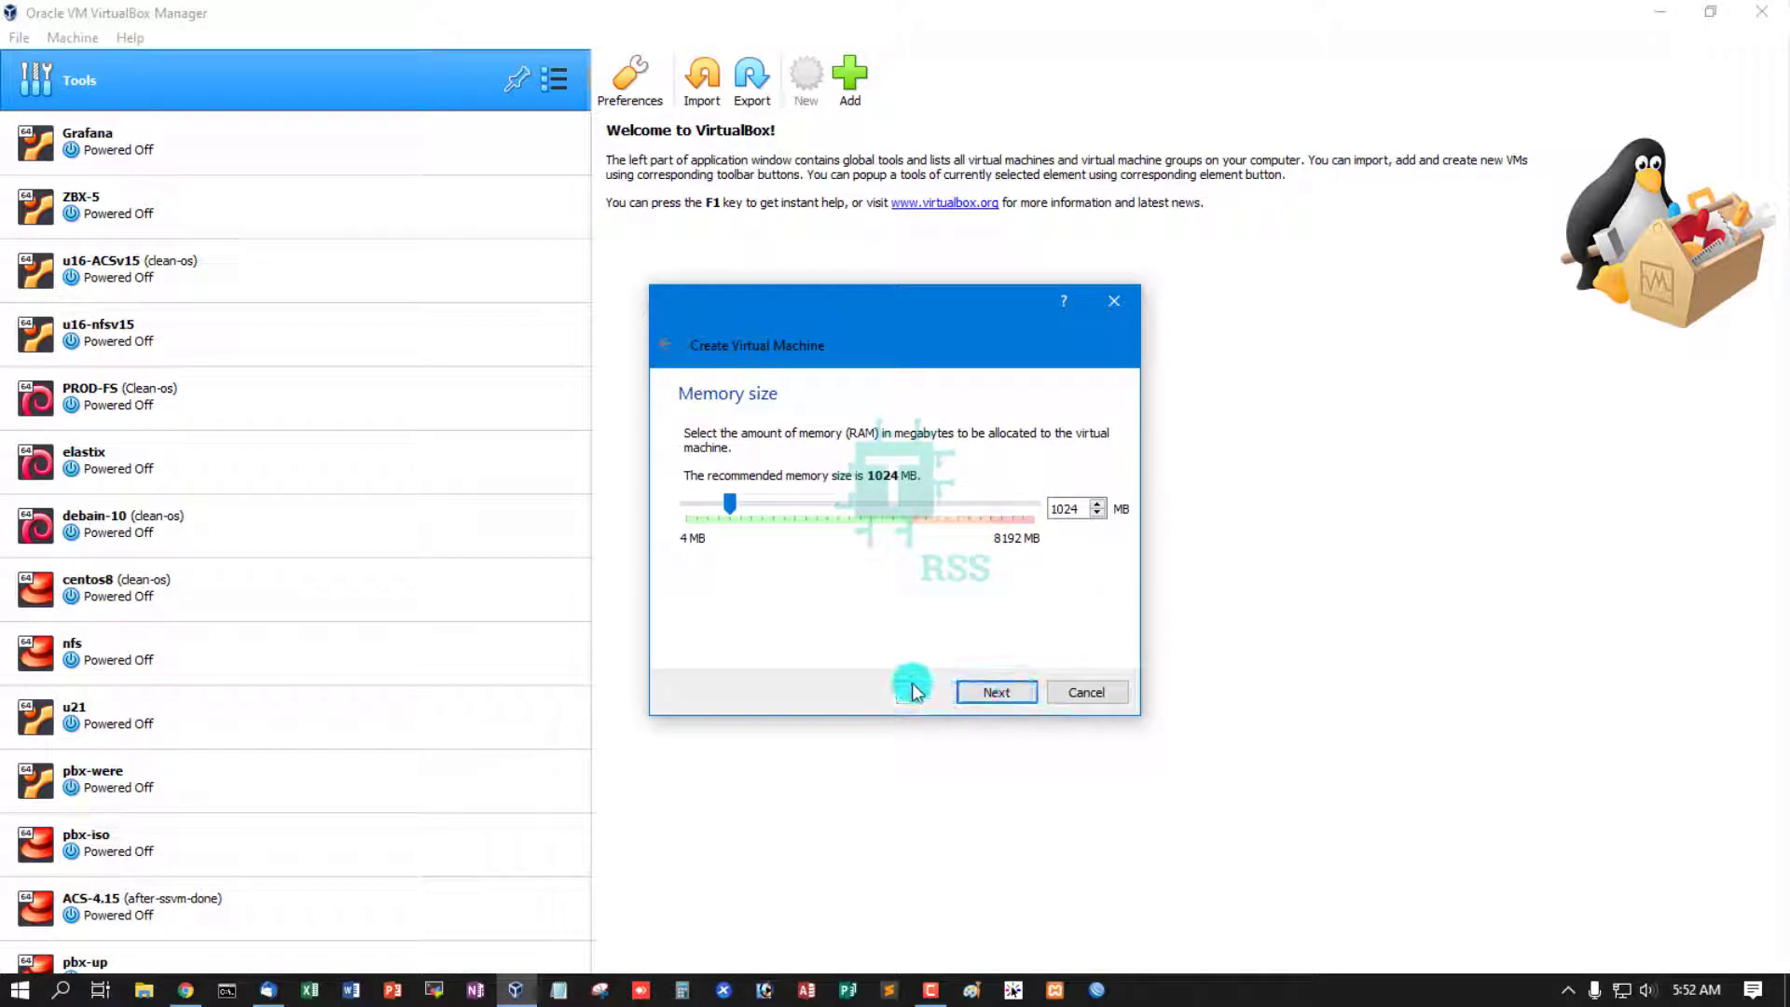
{"action": "double_click", "coordinate": [1064, 508]}
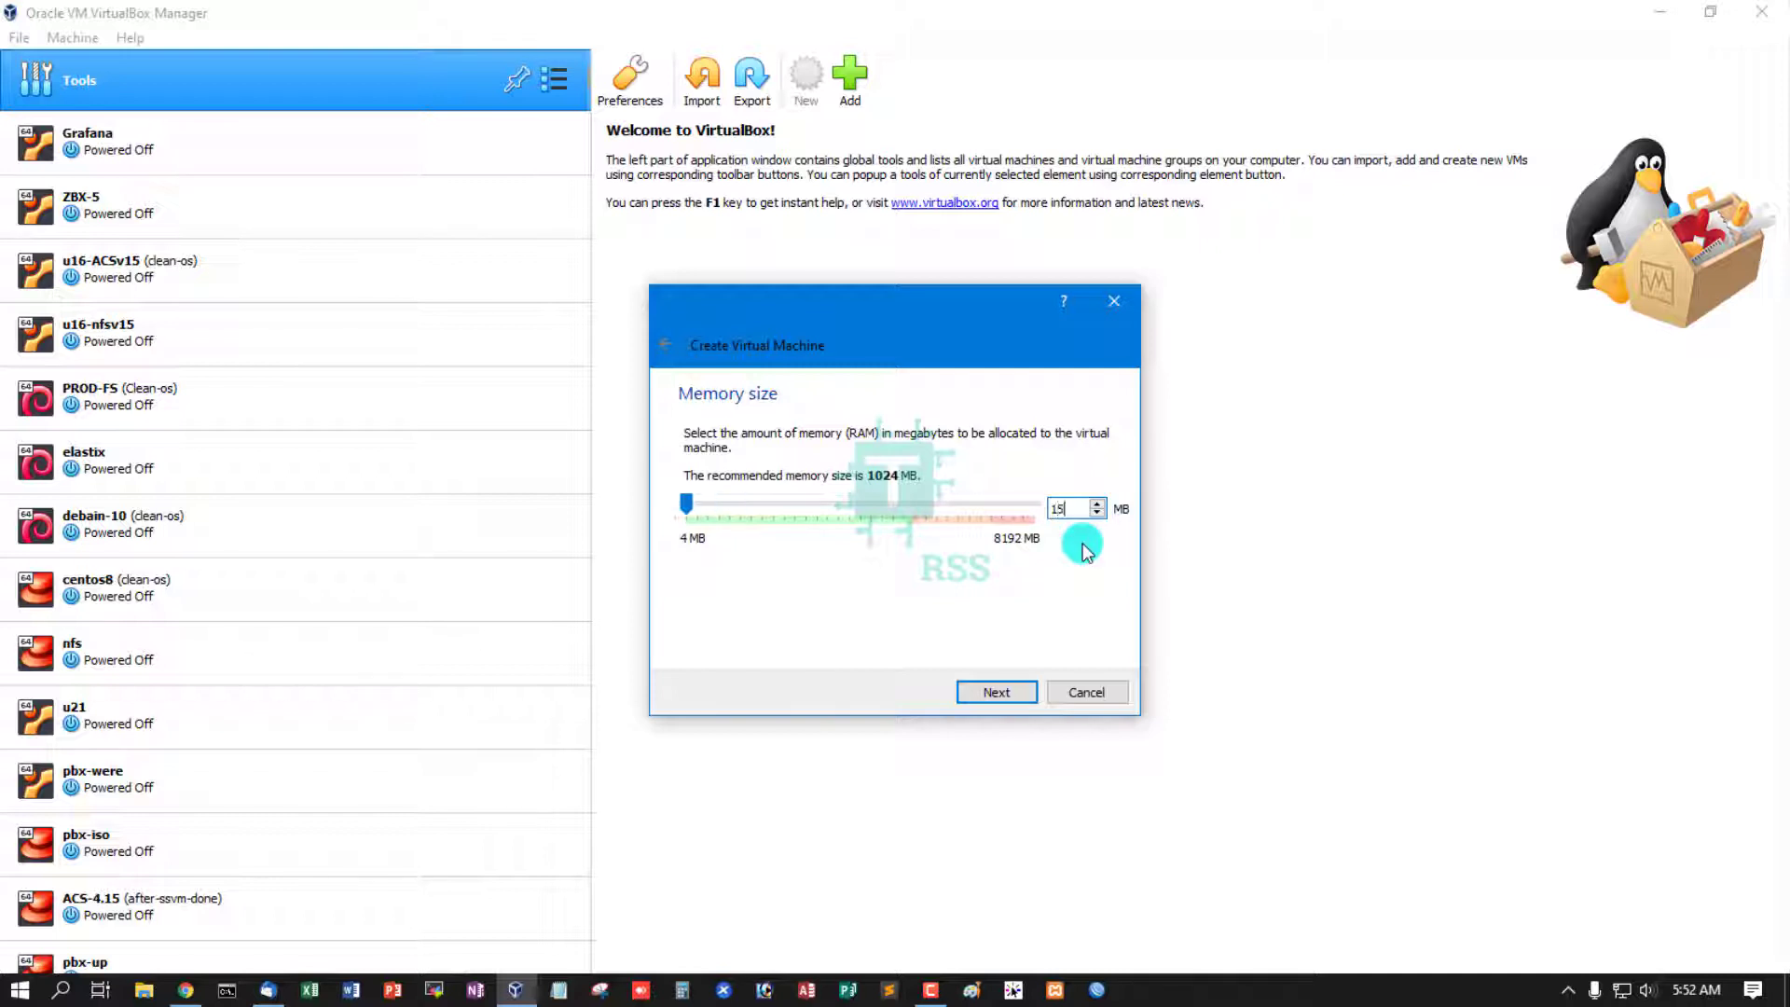
{"action": "type", "text": "1500"}
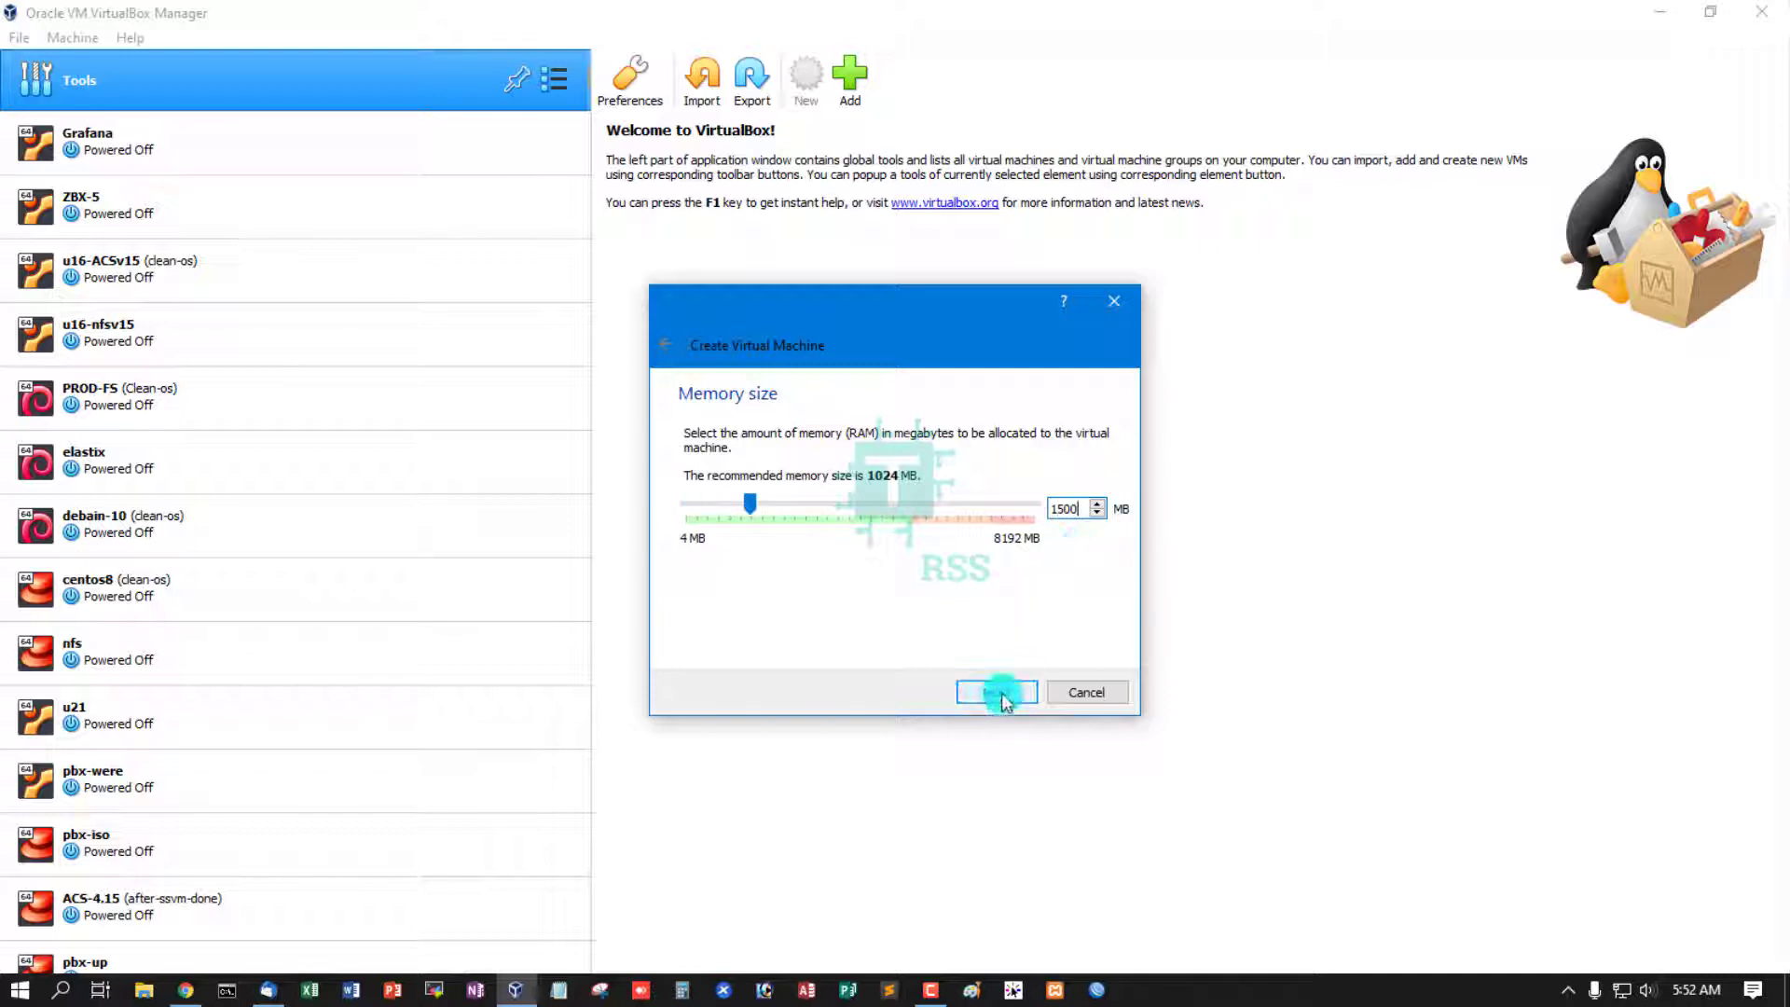
{"action": "left_click", "coordinate": [1000, 694]}
- Create a new dynamically allocated 15 GB VDI hard disk and finish creating debian11
{"action": "left_click", "coordinate": [998, 692]}
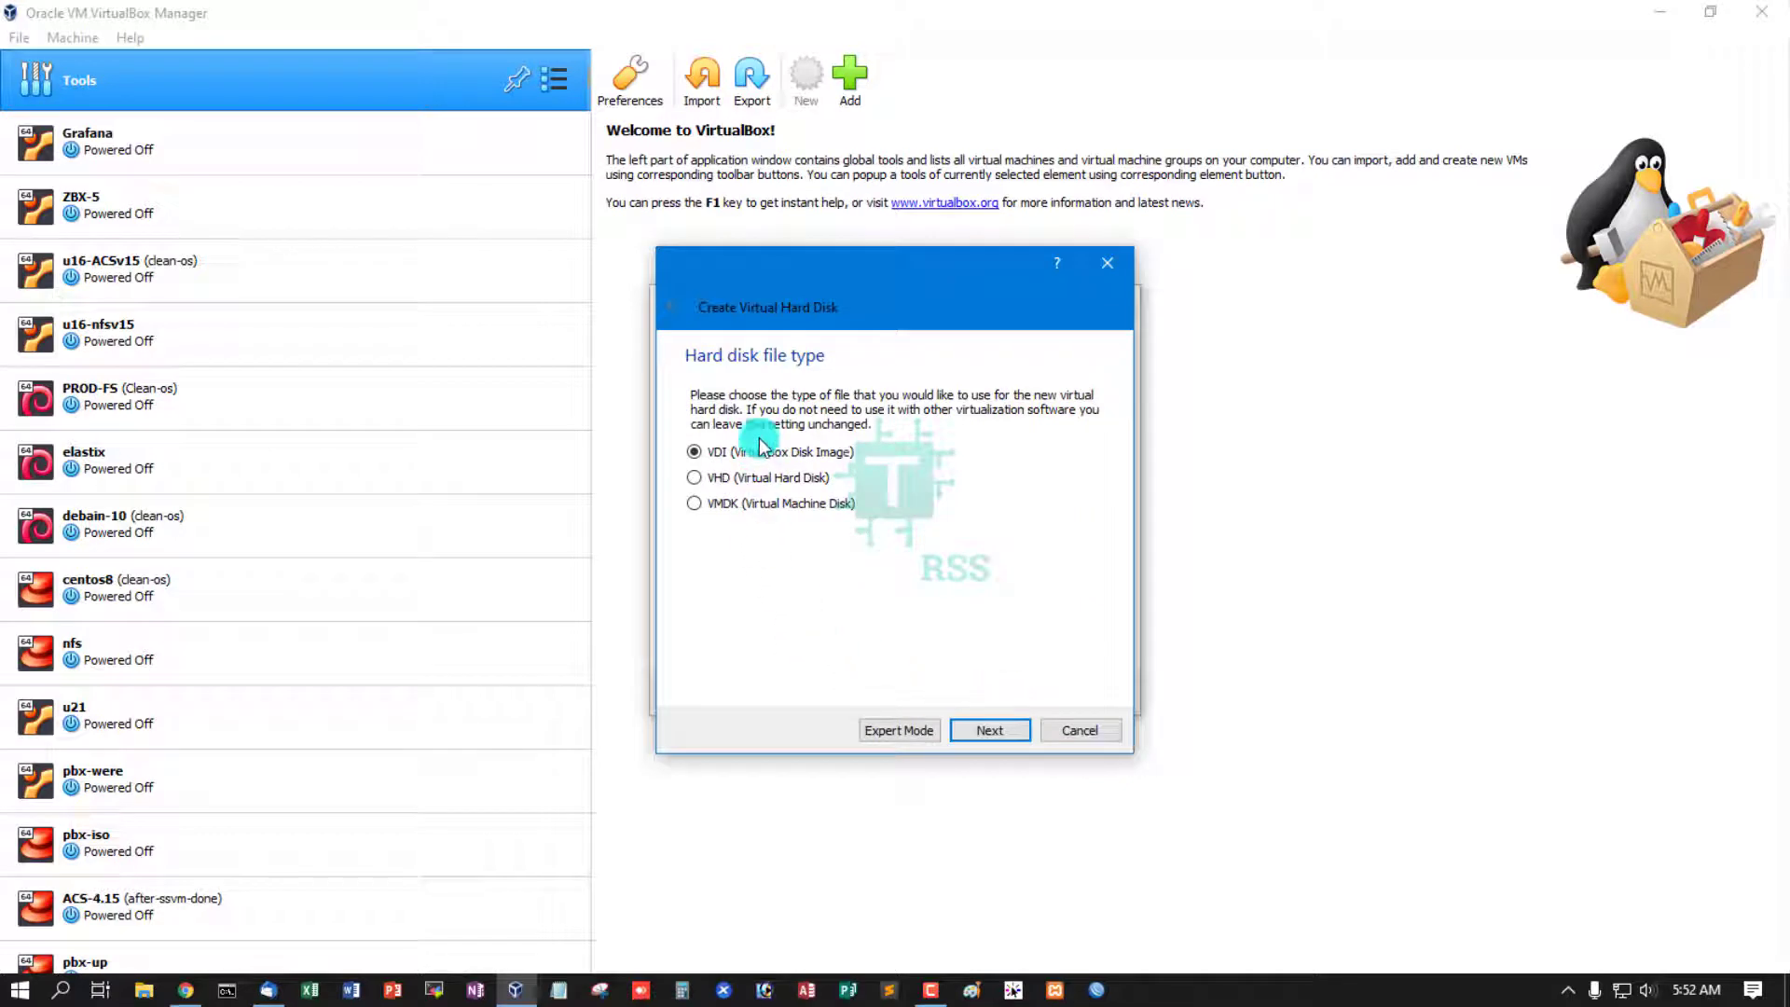
{"action": "left_click", "coordinate": [997, 735]}
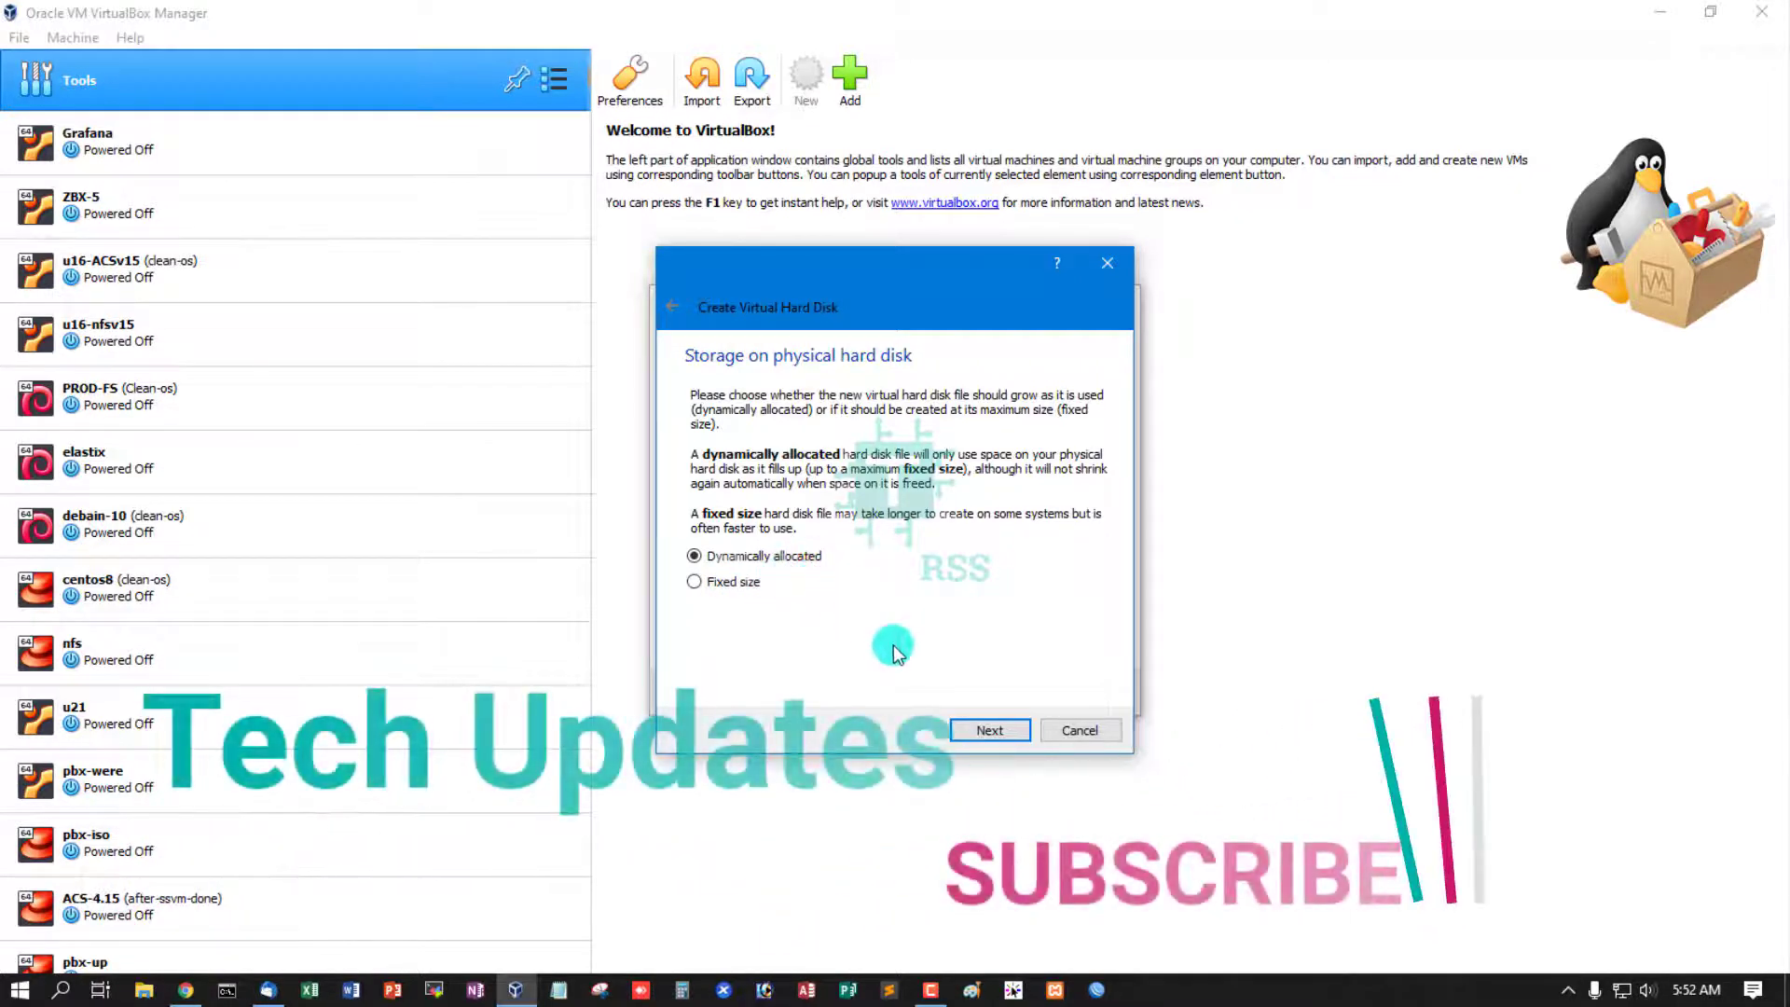
{"action": "left_click", "coordinate": [1027, 736]}
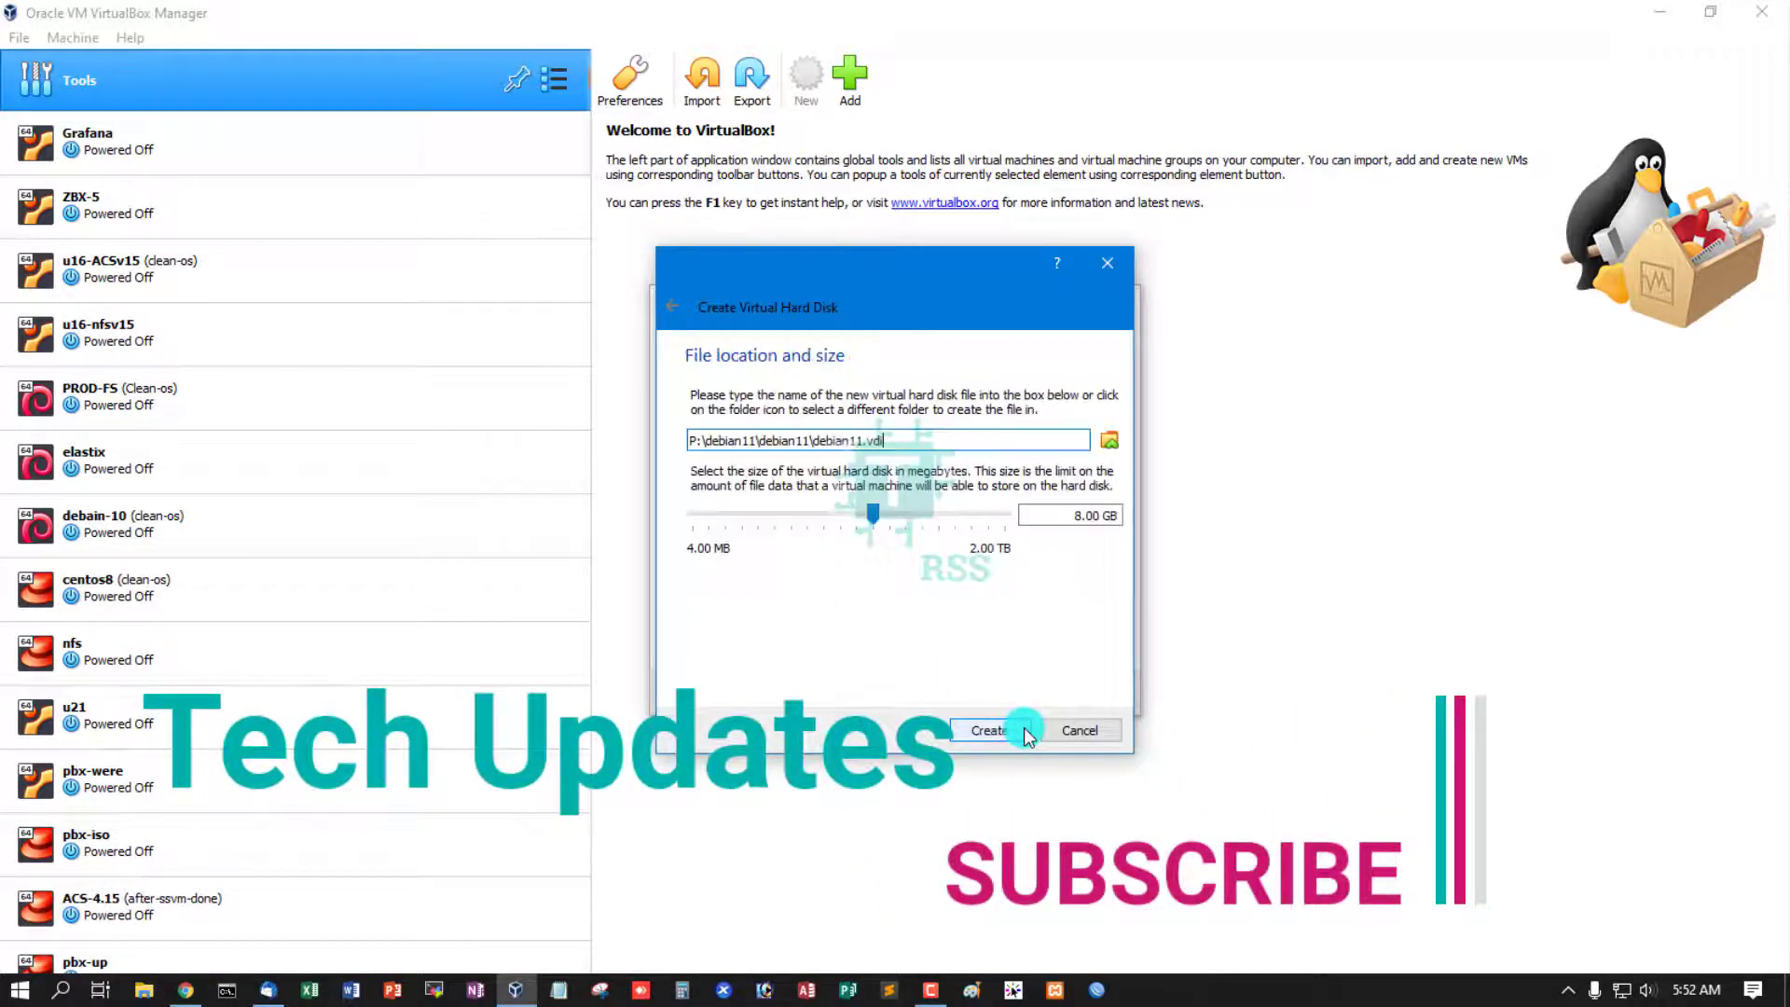
{"action": "left_click", "coordinate": [1079, 513]}
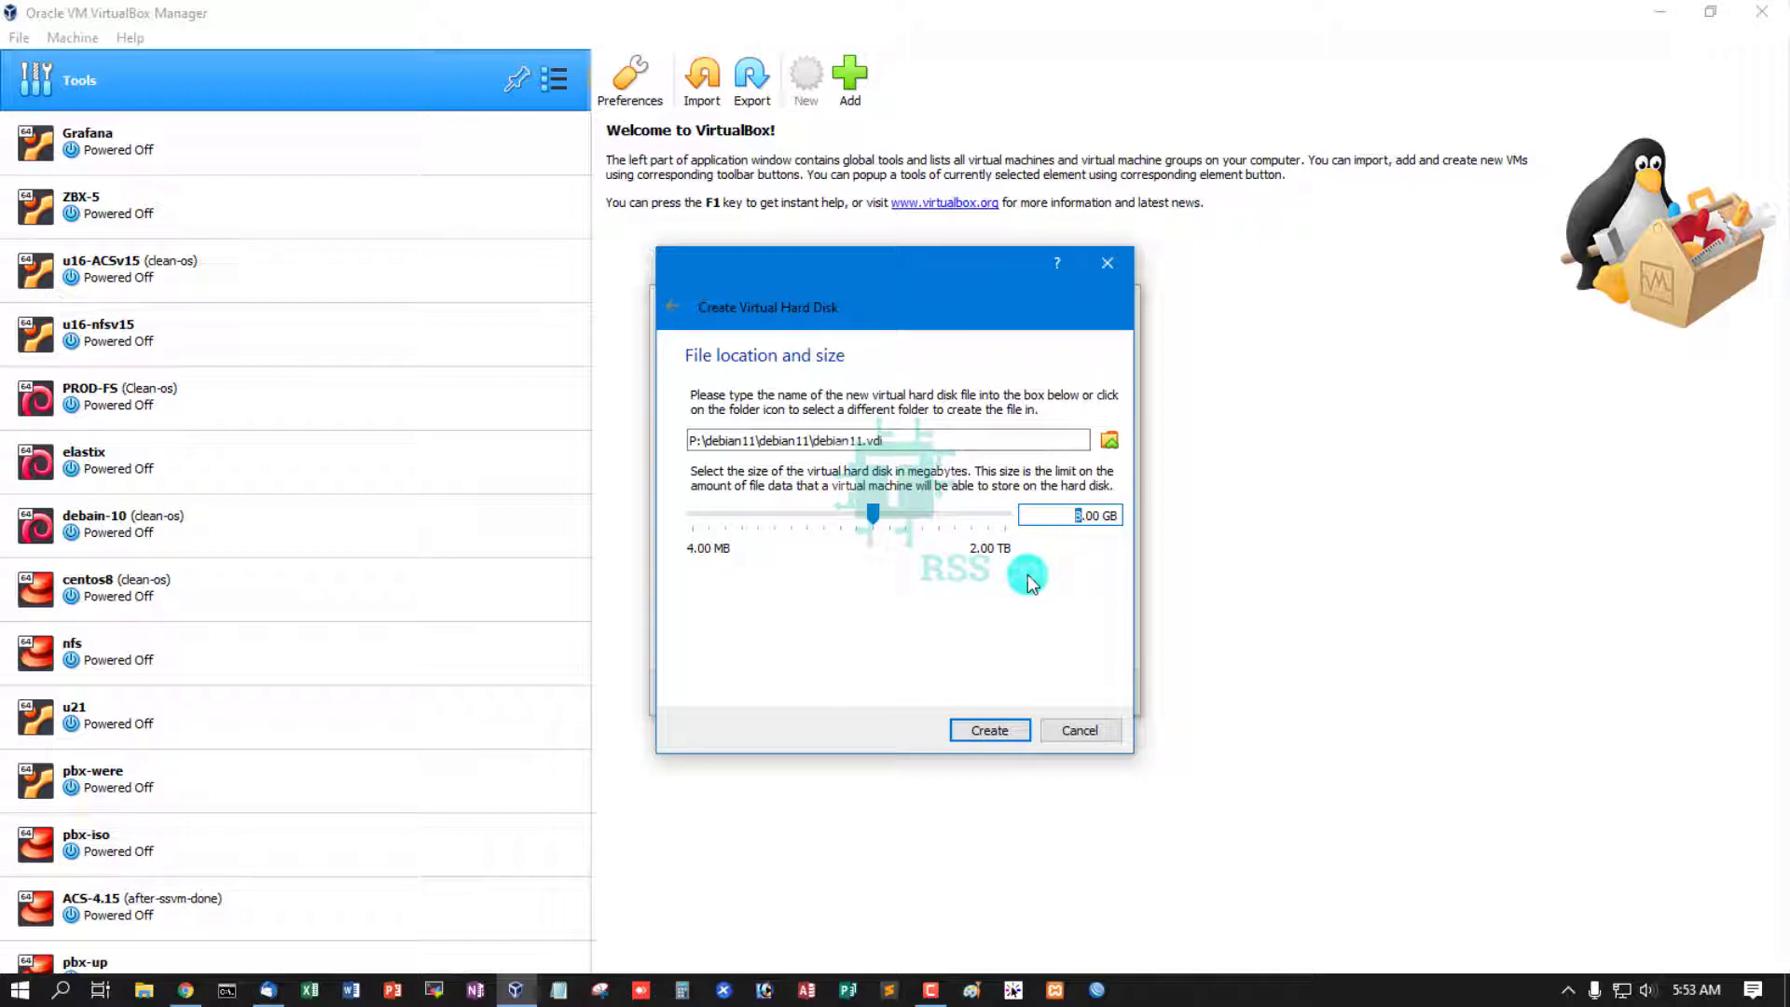
{"action": "type", "text": "15"}
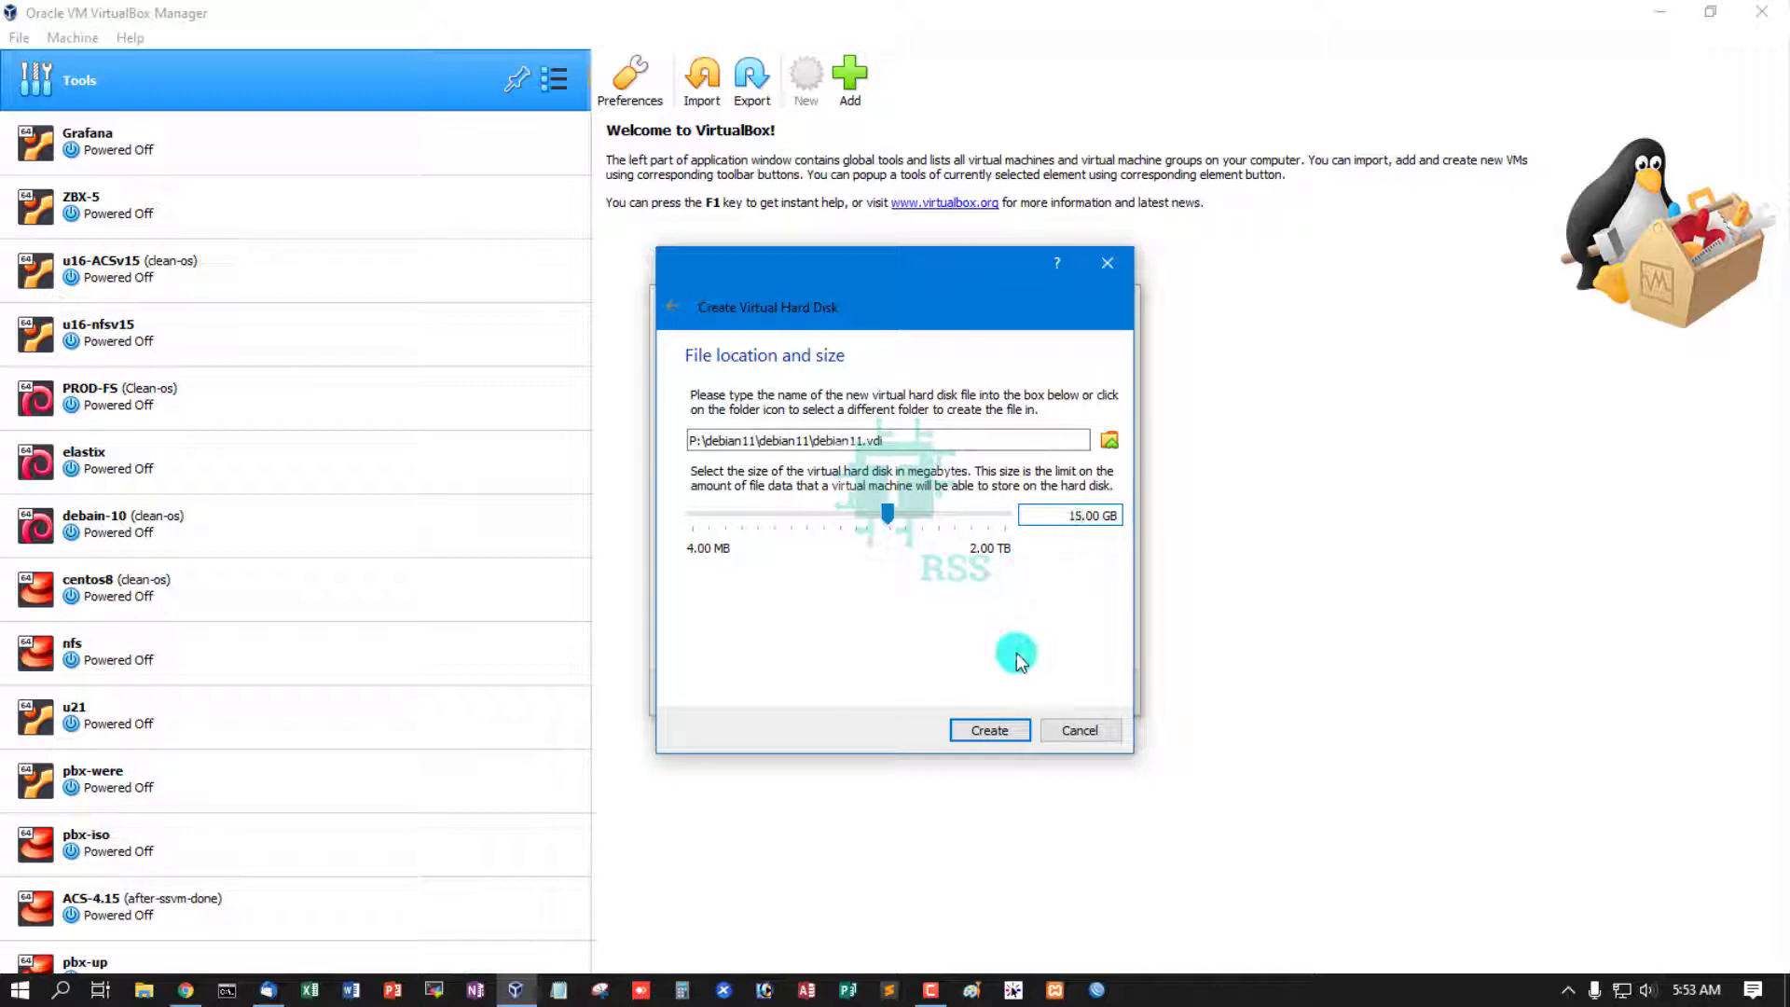
{"action": "left_click", "coordinate": [1003, 725]}
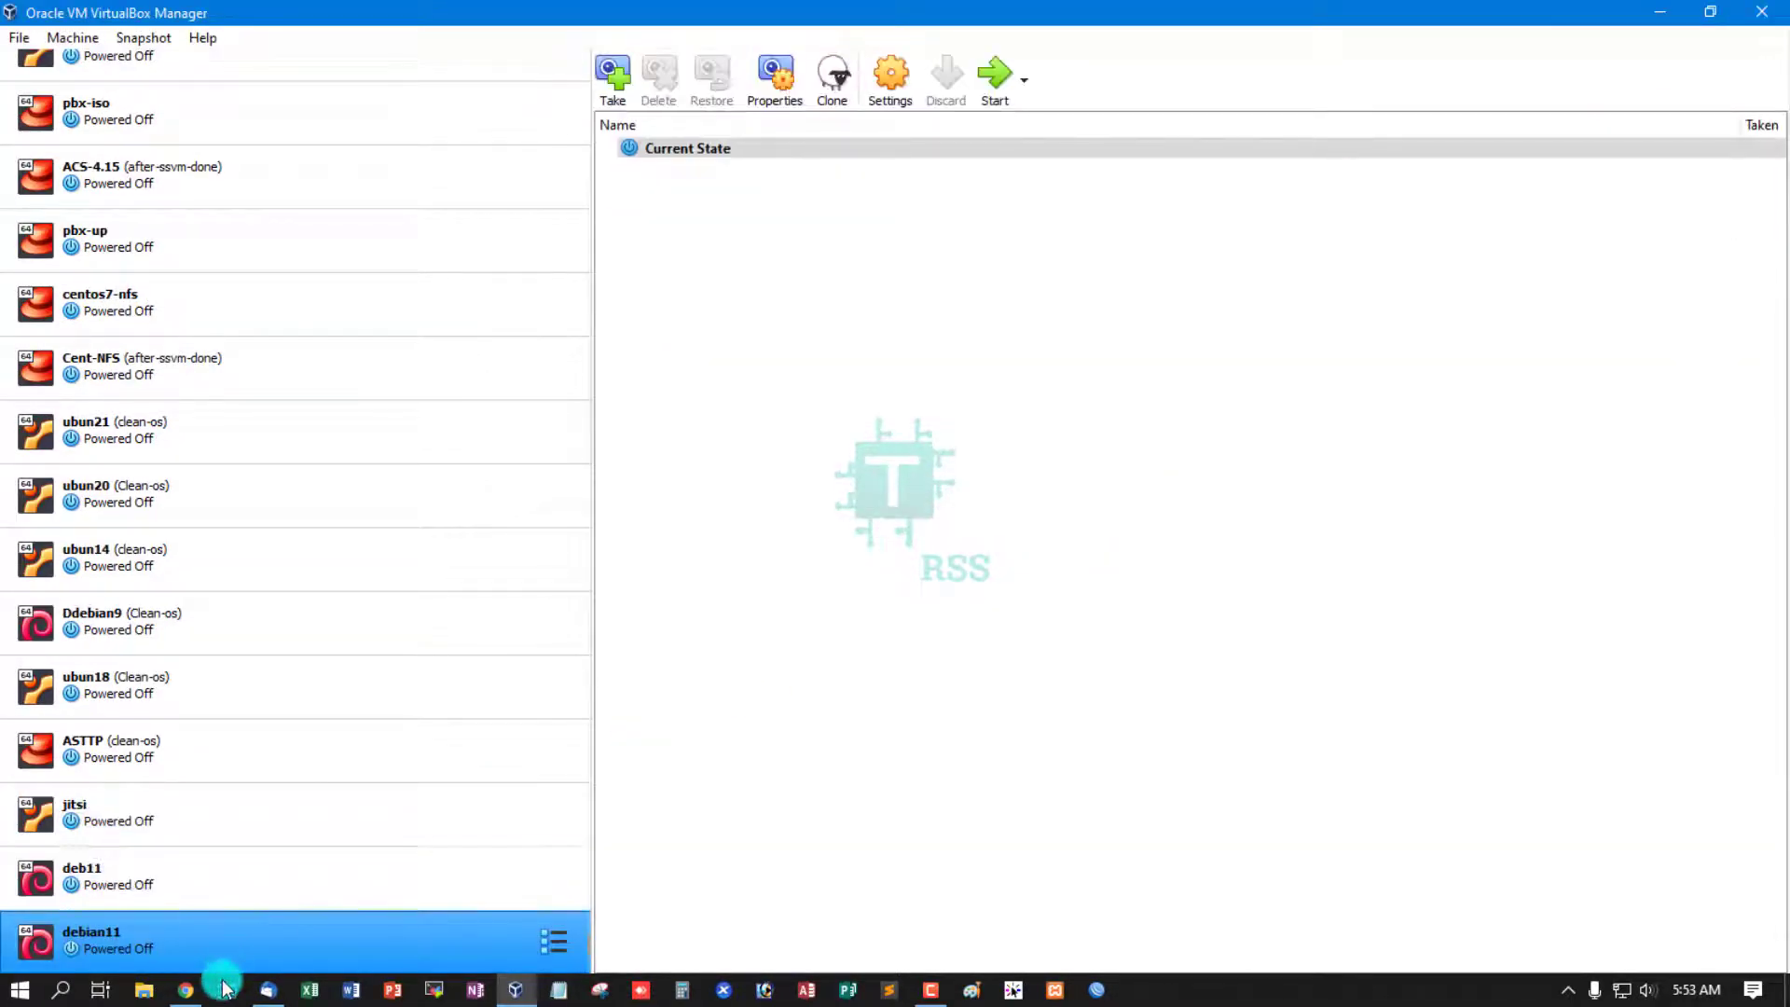
- Insert the Debian 11 DVD image into debian11's empty optical drive
{"action": "left_click", "coordinate": [887, 76]}
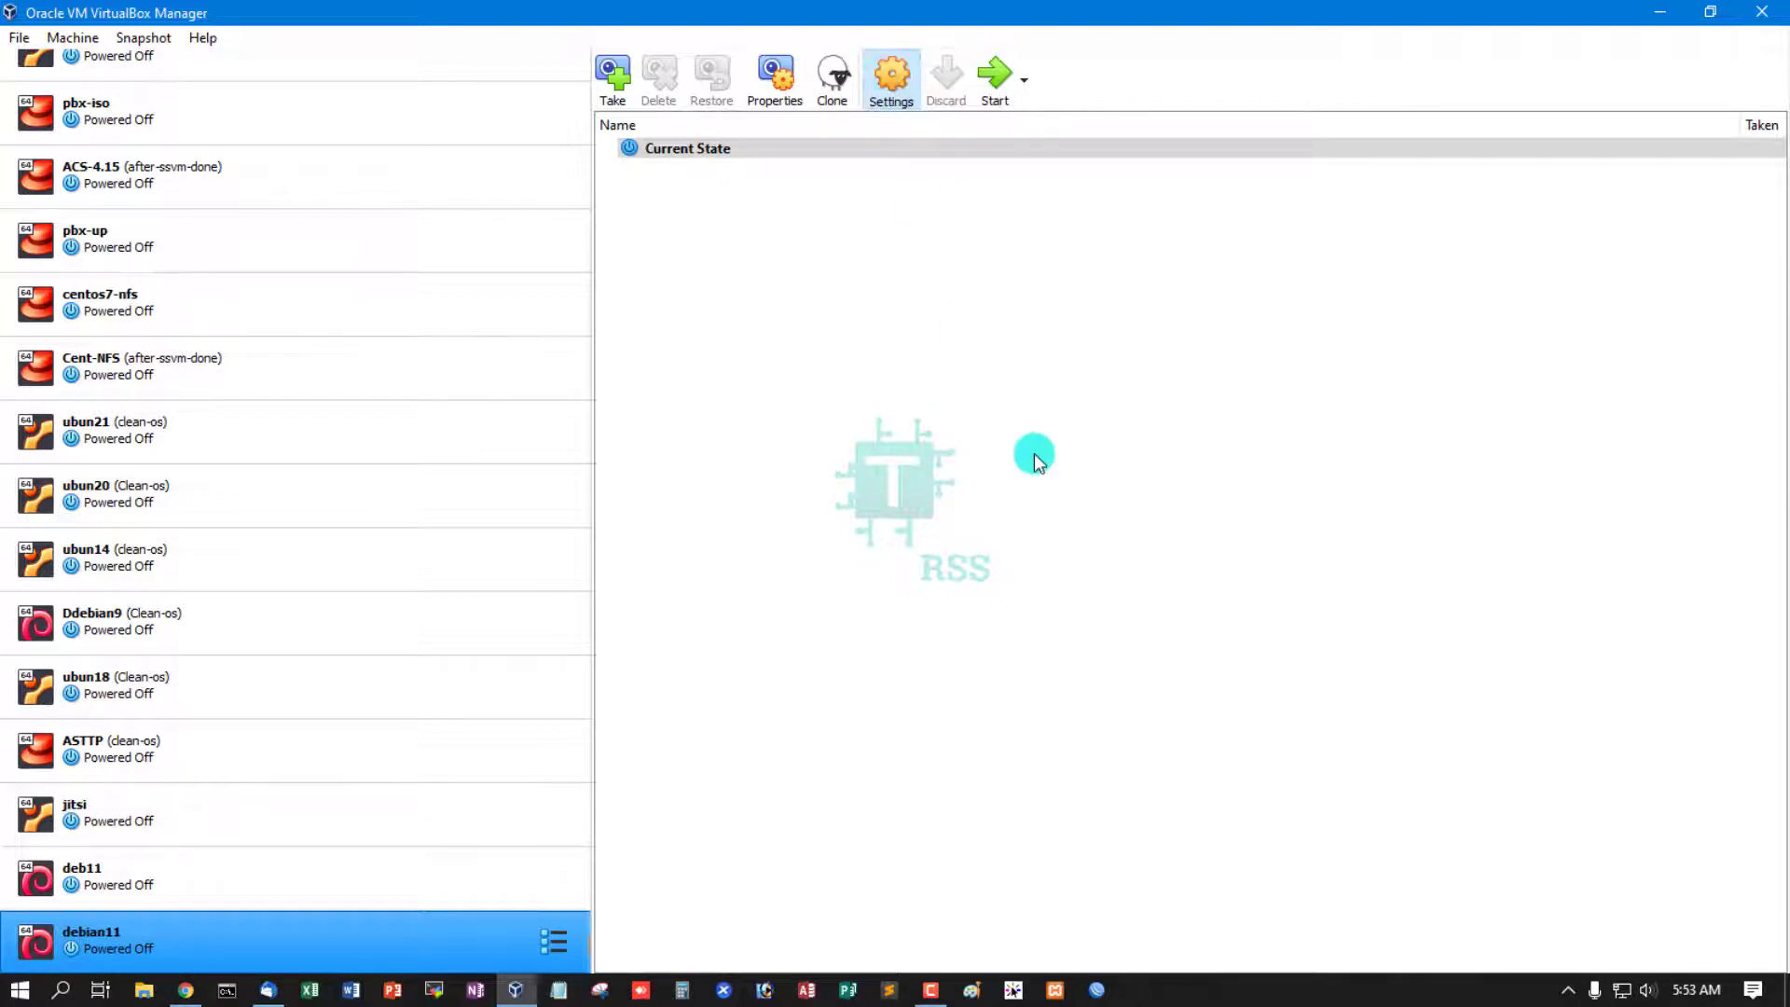
{"action": "left_click", "coordinate": [616, 361]}
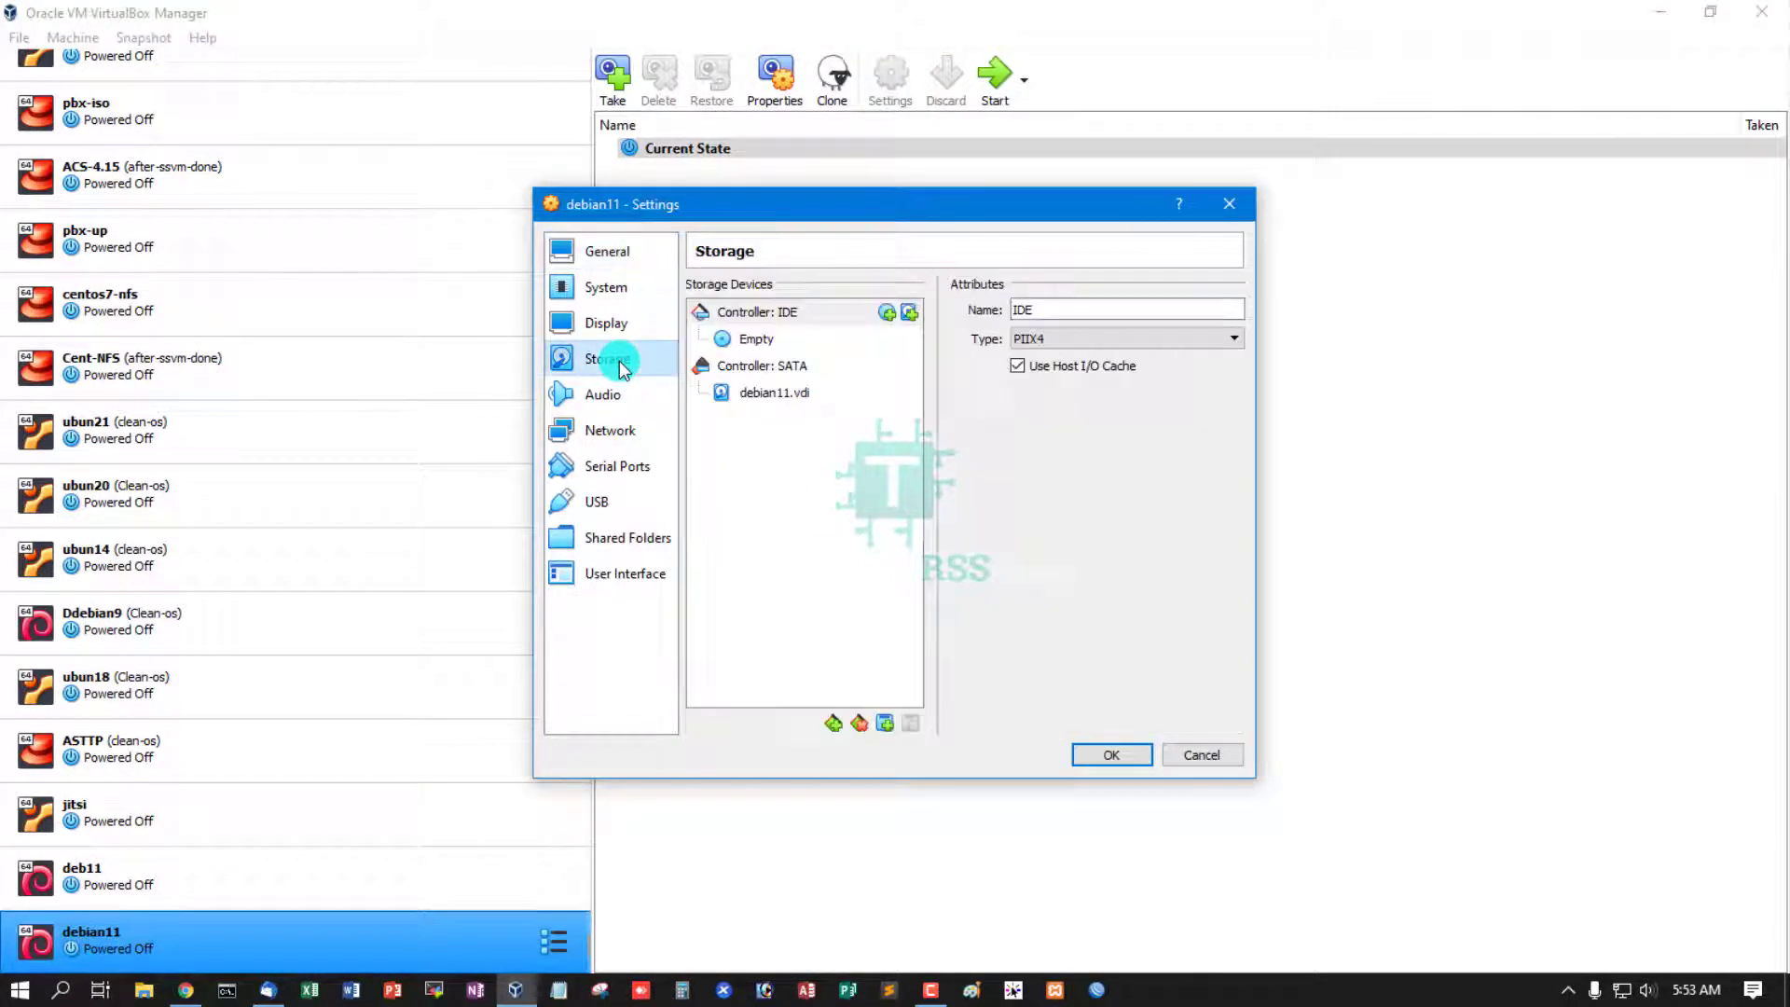
{"action": "left_click", "coordinate": [796, 341]}
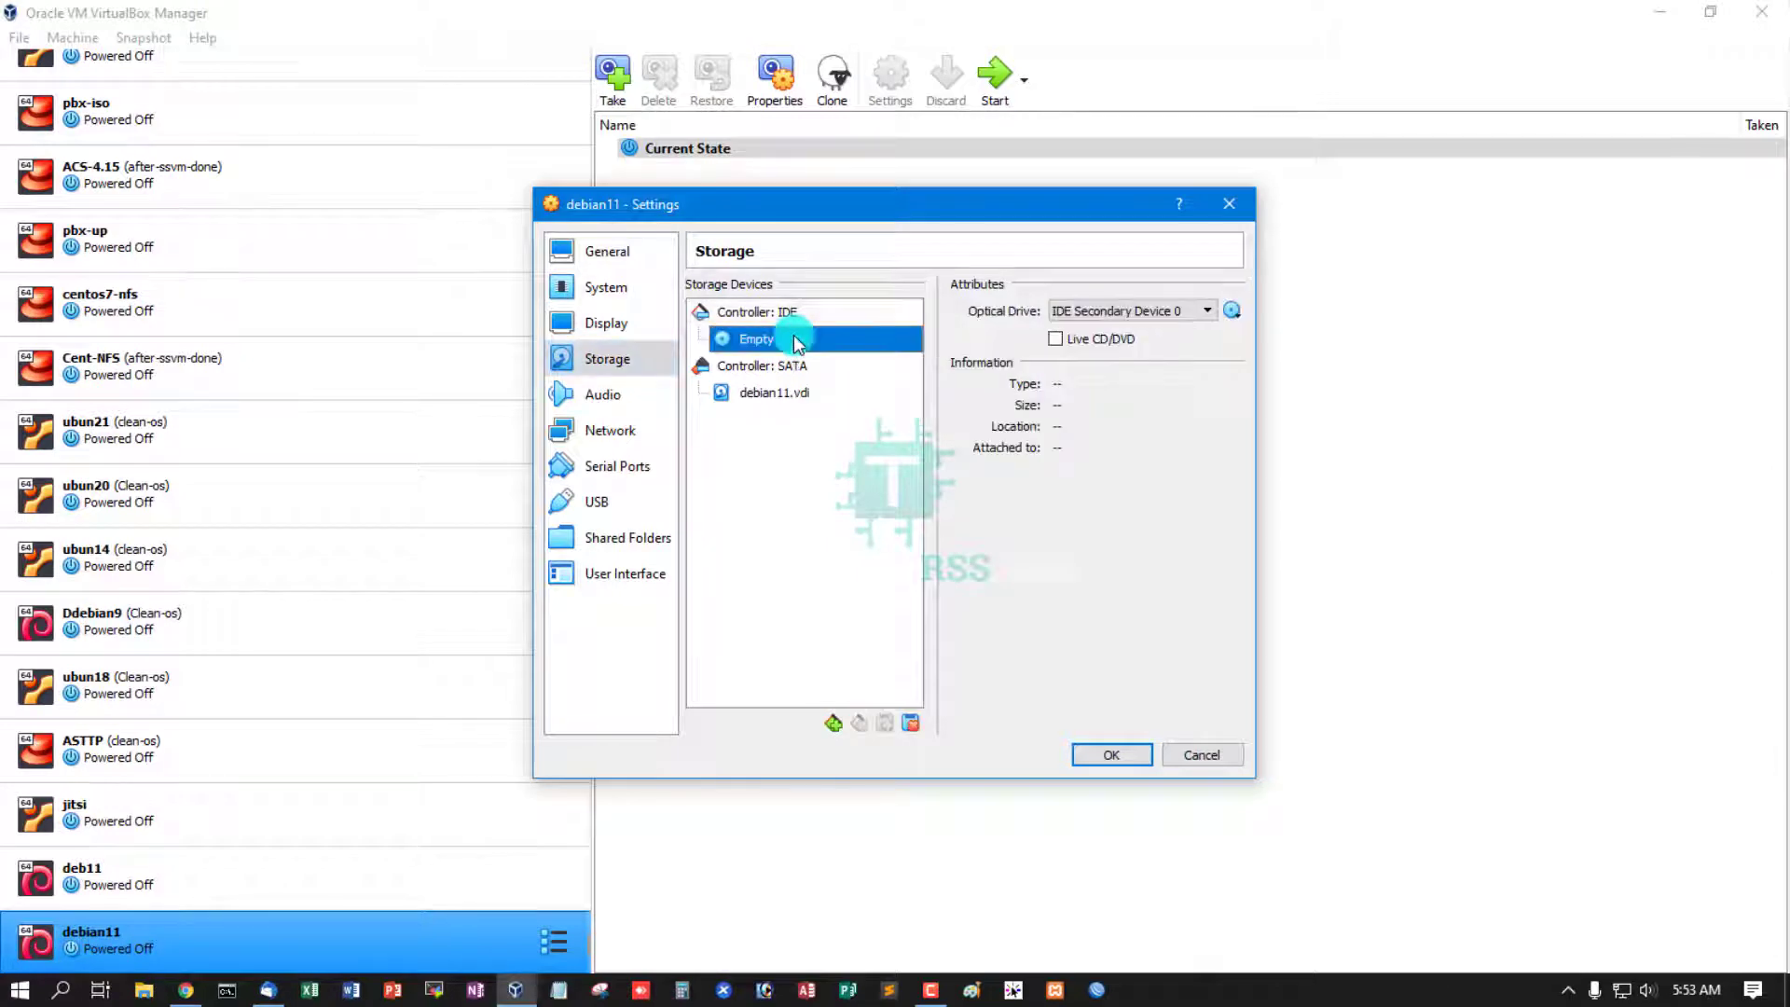
{"action": "left_click", "coordinate": [1235, 315]}
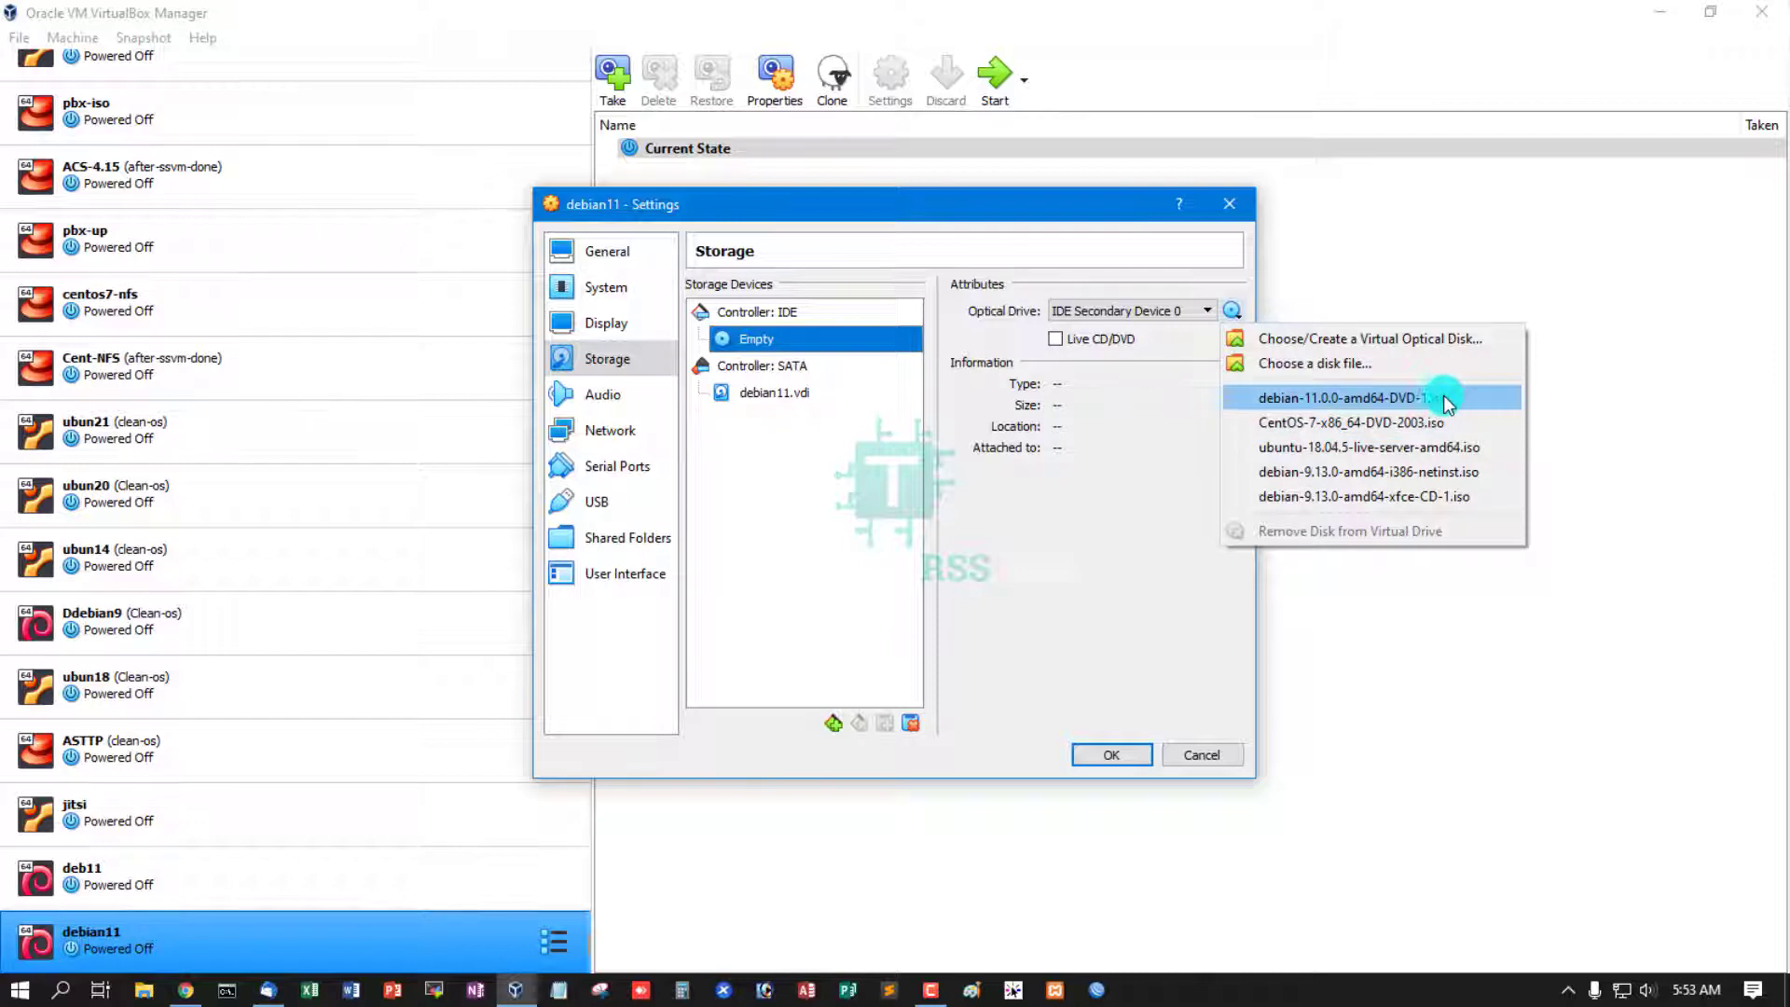
{"action": "left_click", "coordinate": [1409, 399]}
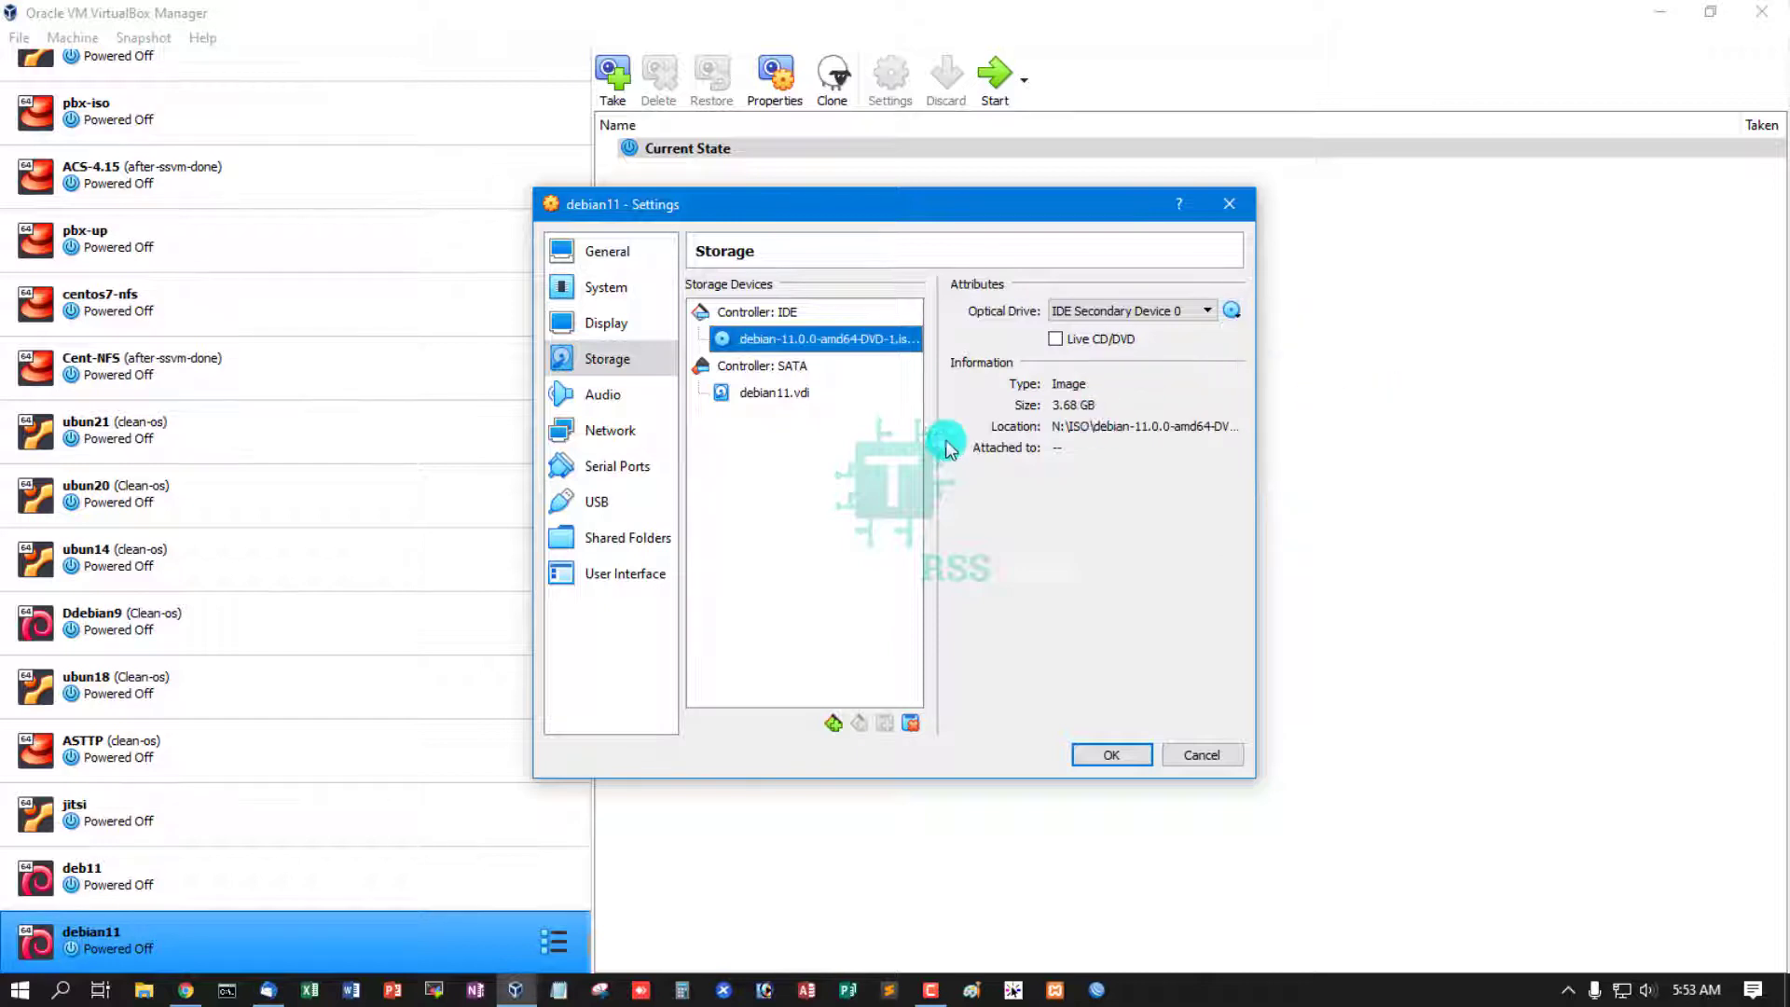
- Attach network adapter 1 as Bridged Adapter and save the settings
{"action": "left_click", "coordinate": [615, 433]}
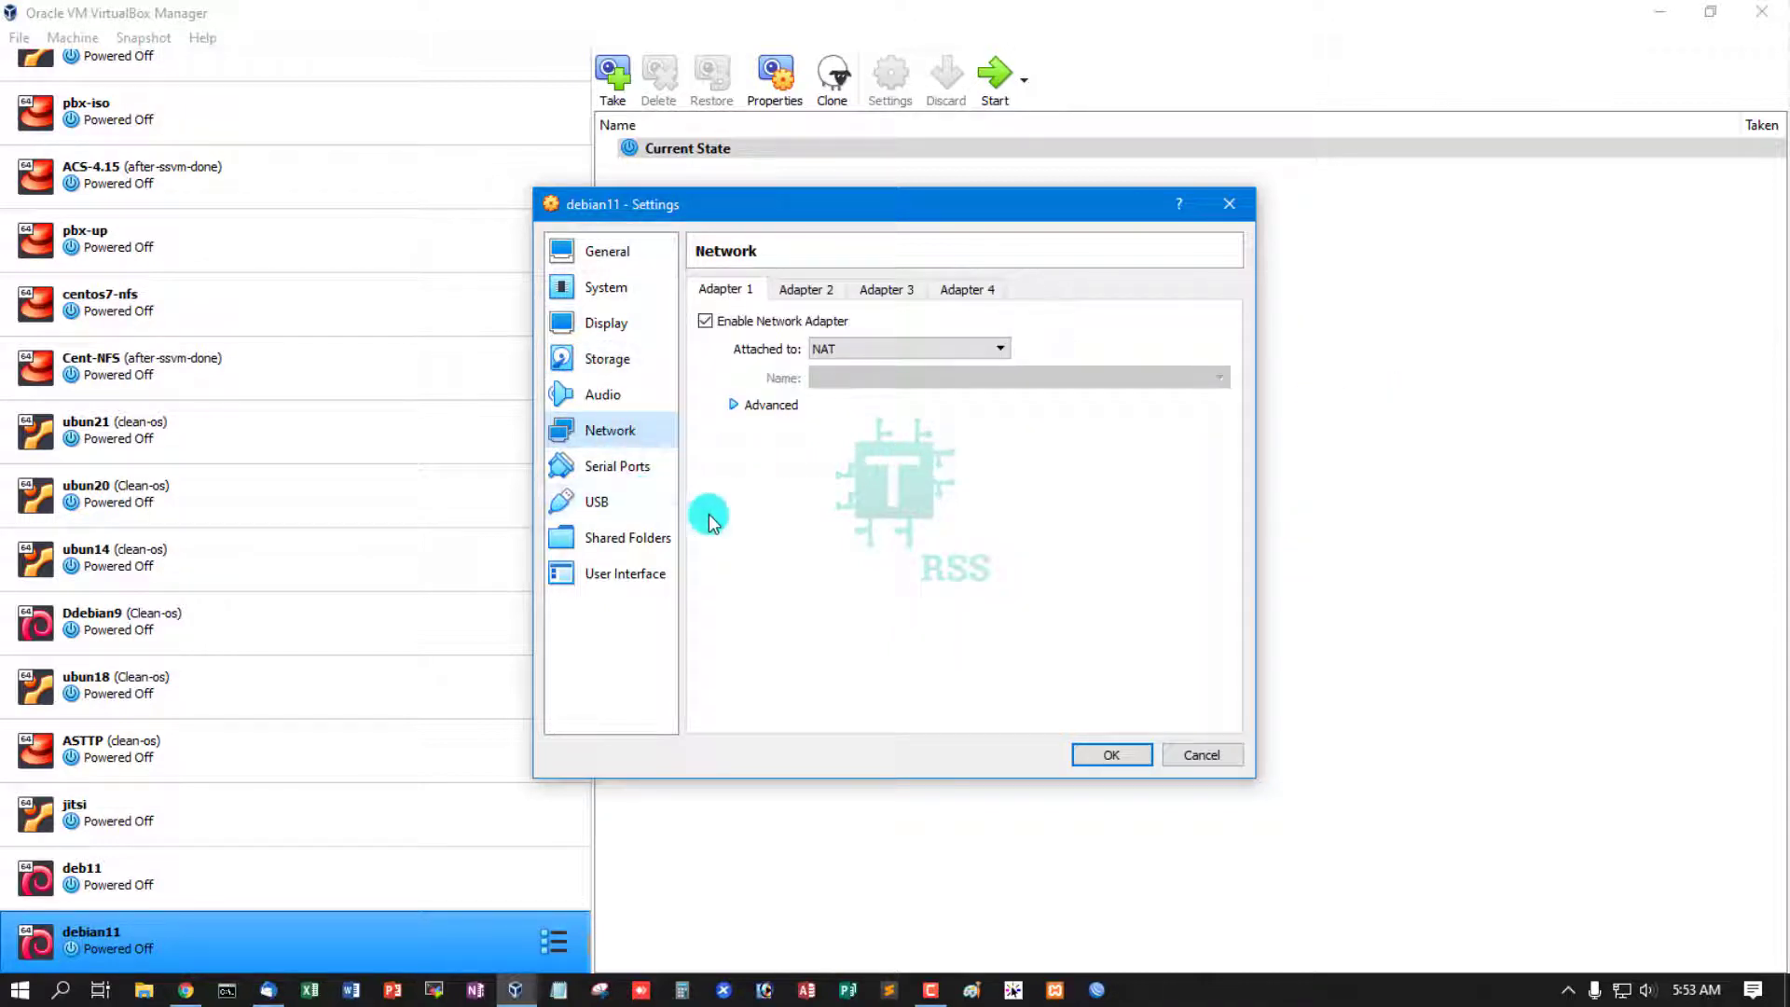
{"action": "left_click", "coordinate": [889, 351]}
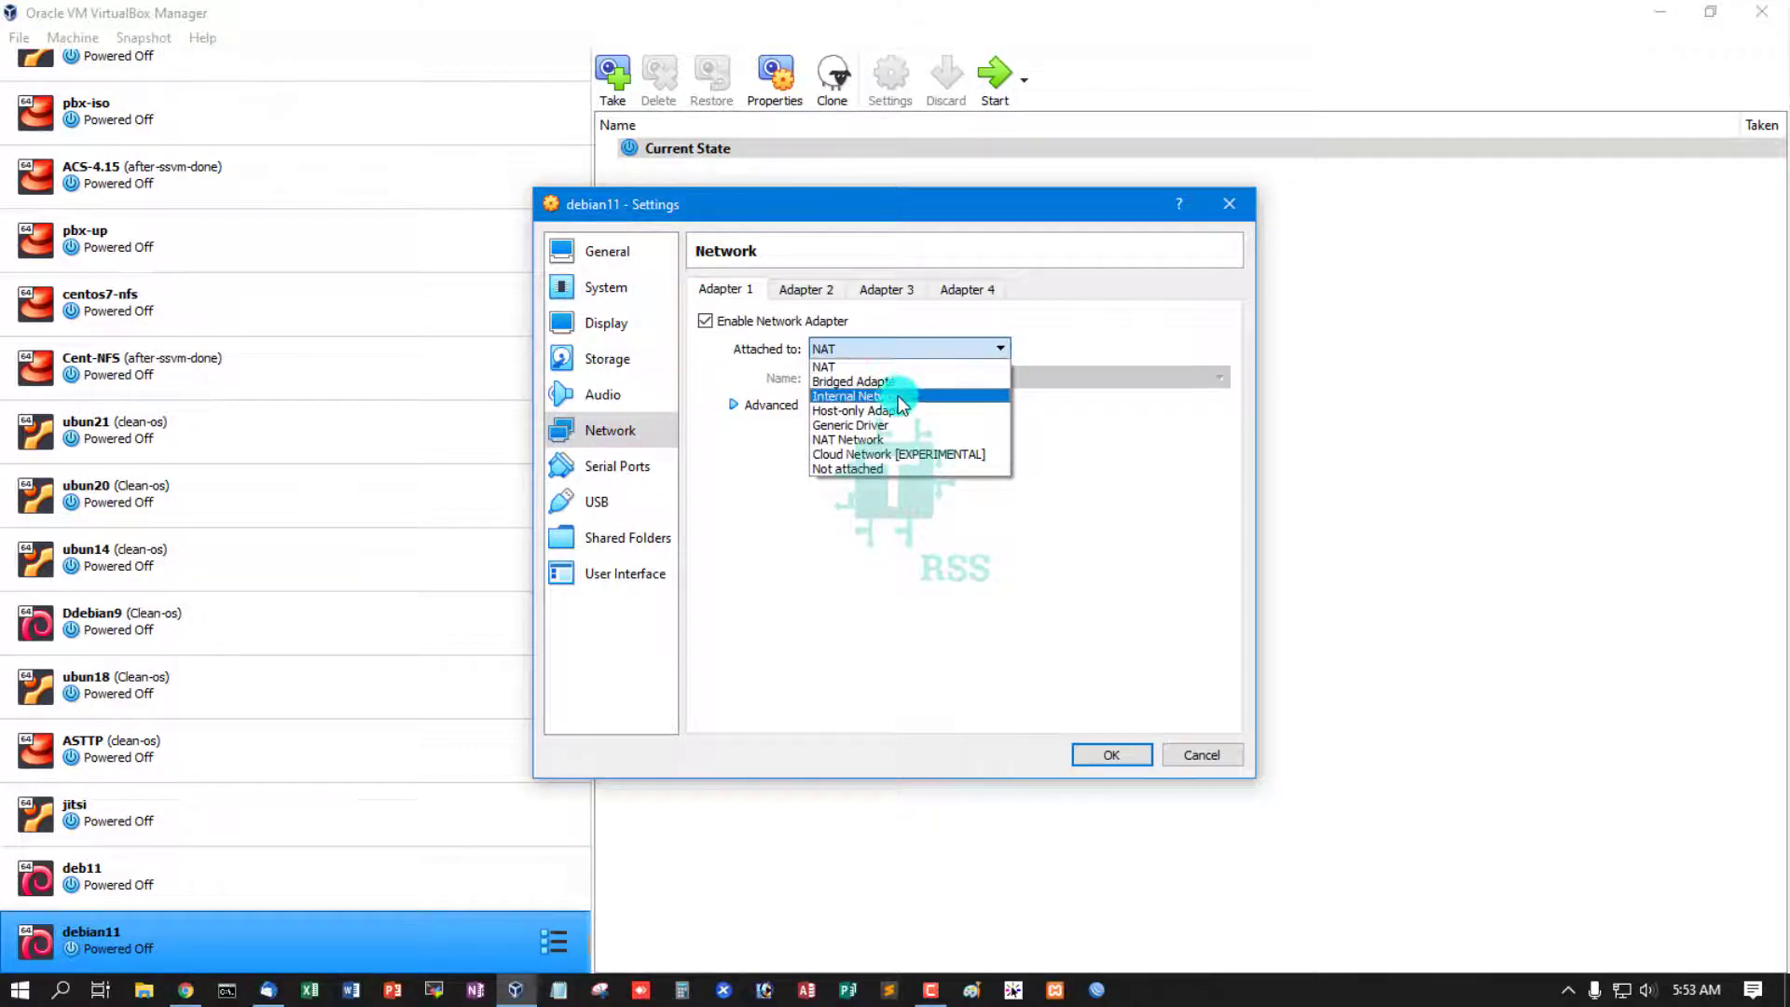
{"action": "left_click", "coordinate": [910, 382]}
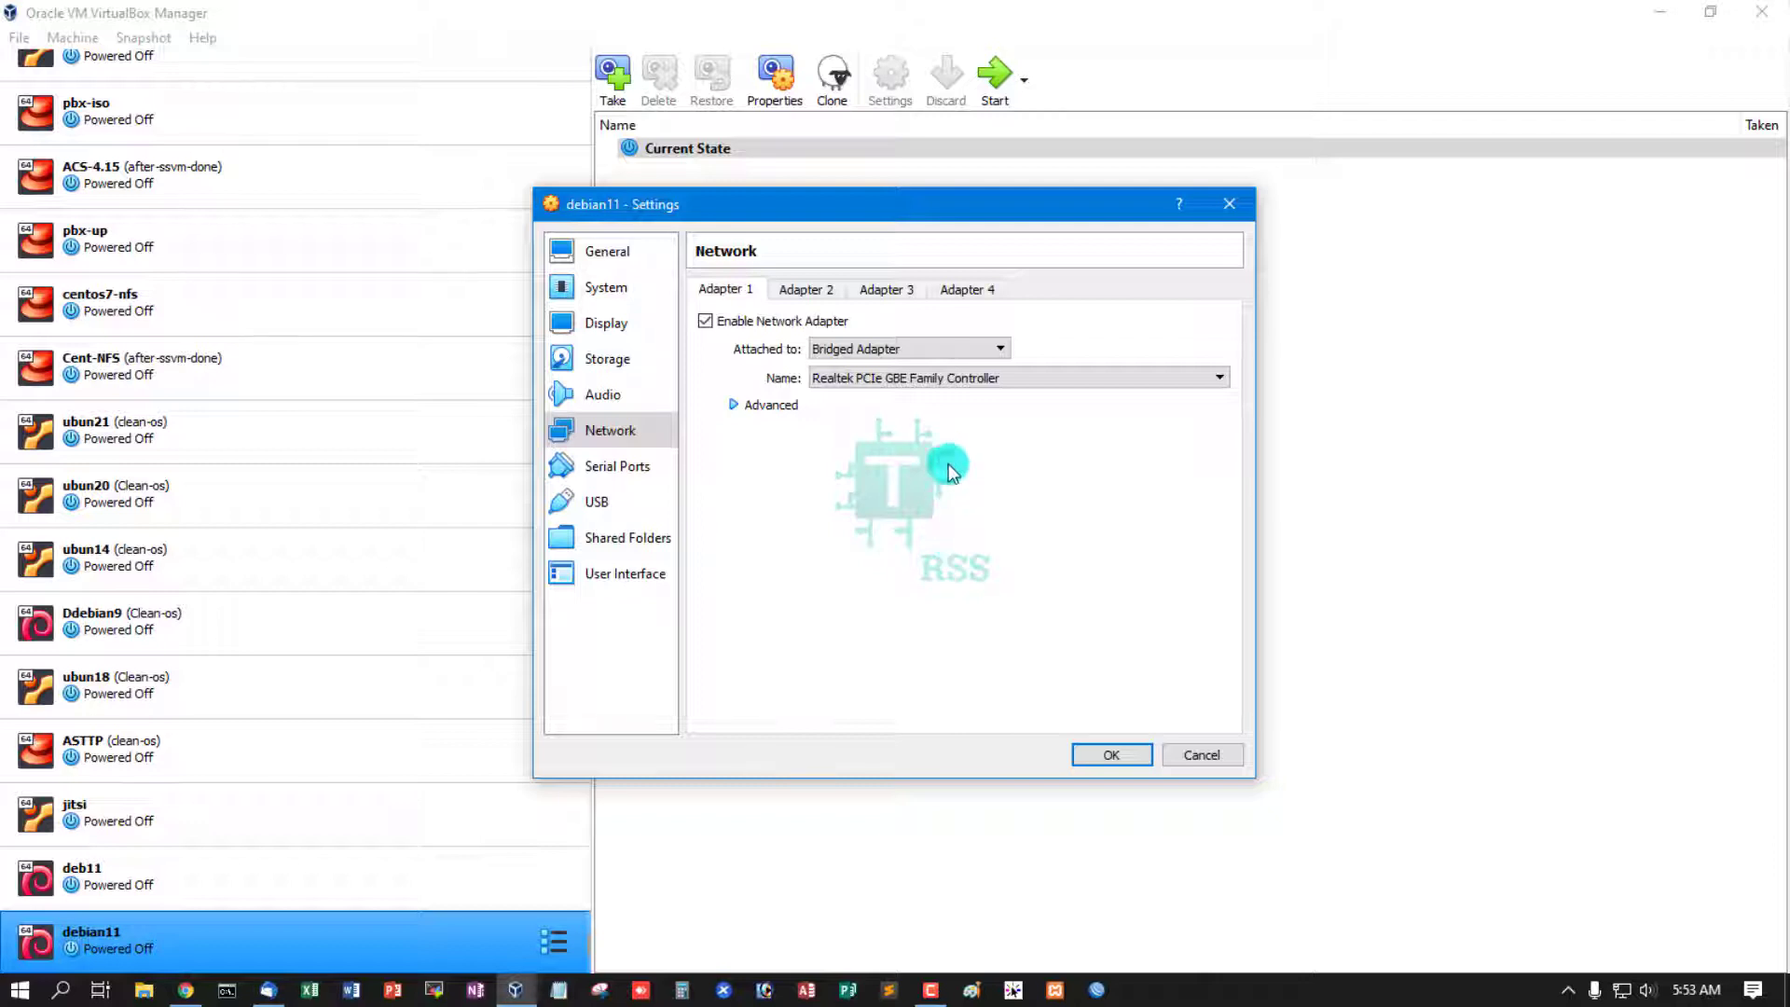
{"action": "left_click", "coordinate": [1111, 756]}
- Boot debian11 from debian-11.0.0-amd64-DVD-1.iso and dismiss the auto-capture keyboard notice
{"action": "left_click", "coordinate": [996, 67]}
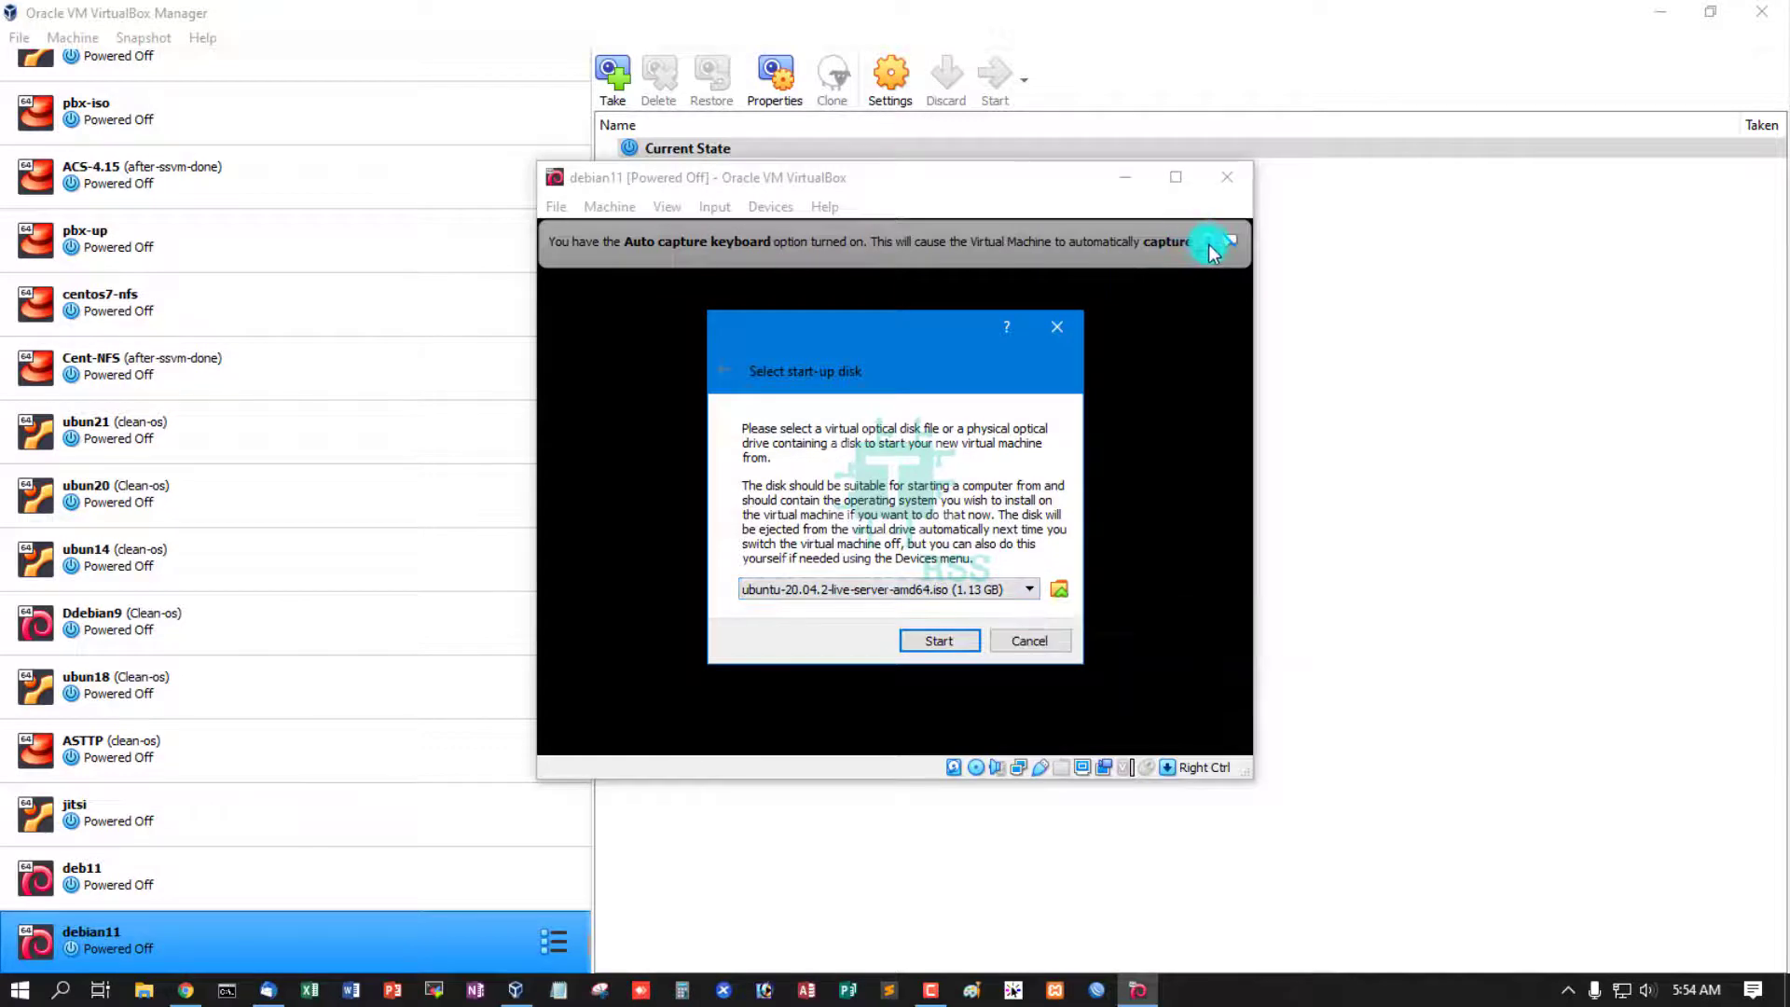
{"action": "left_click", "coordinate": [1130, 379]}
{"action": "left_click", "coordinate": [1030, 588]}
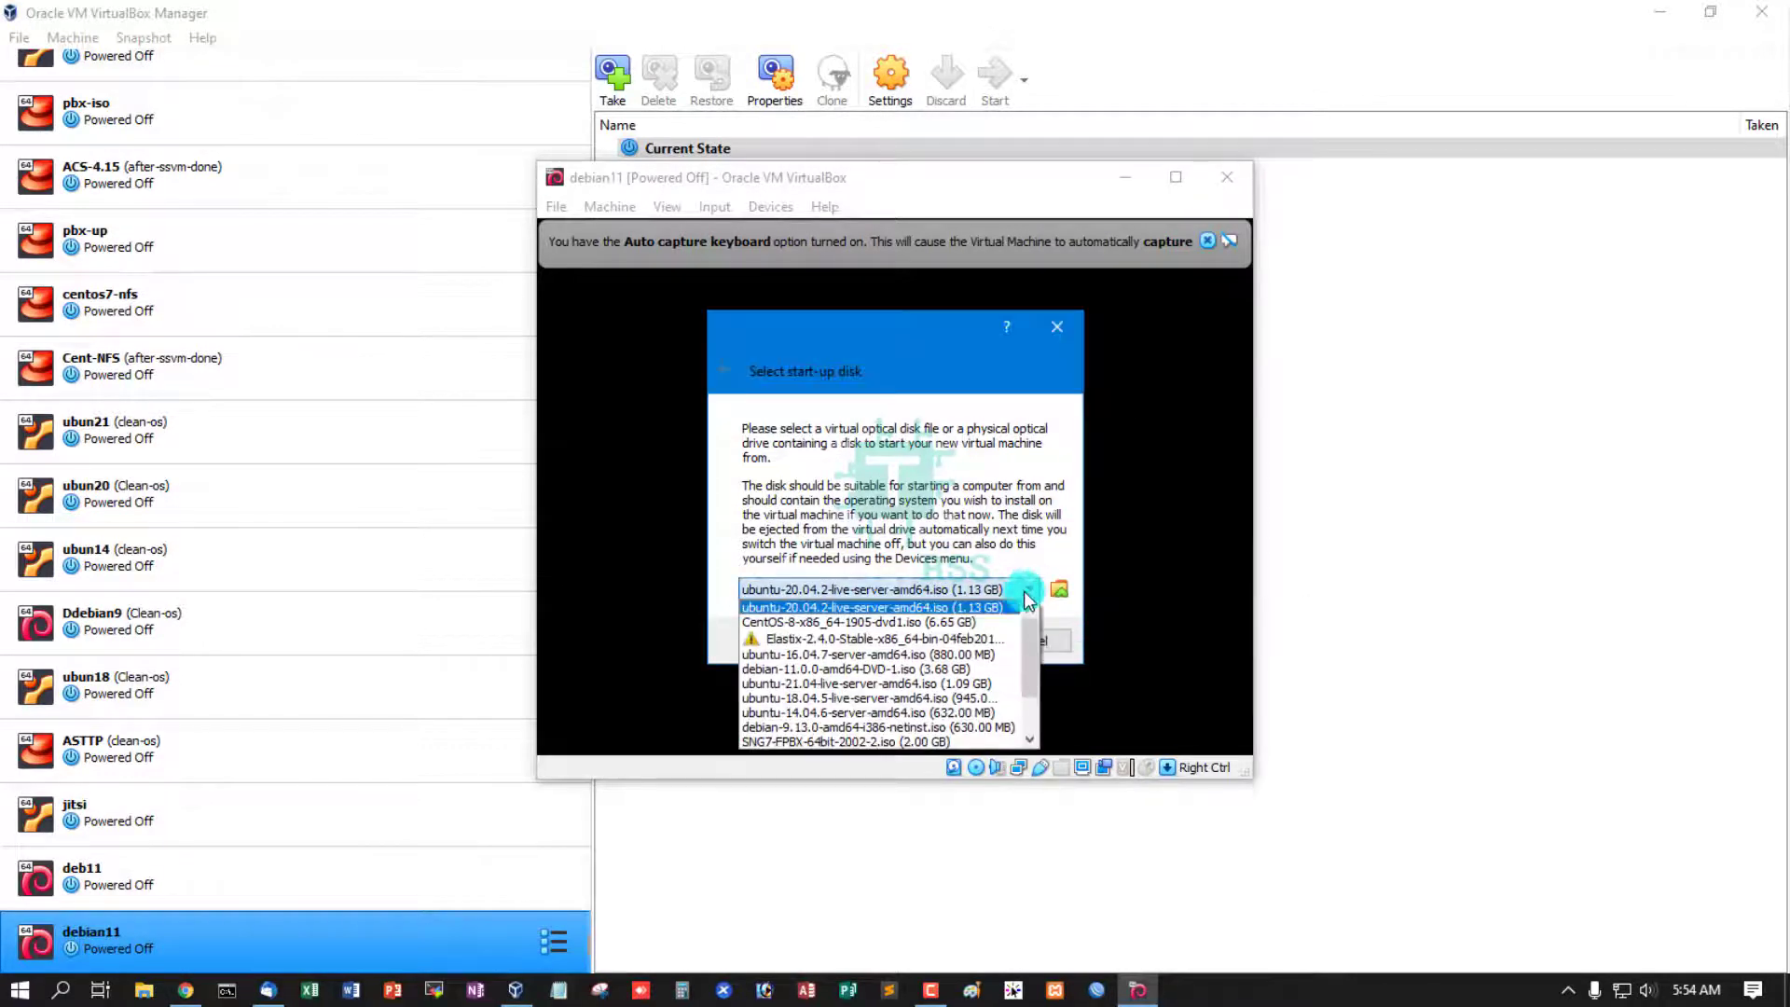
{"action": "scroll", "coordinate": [900, 677], "scroll_direction": "down", "scroll_amount": 2}
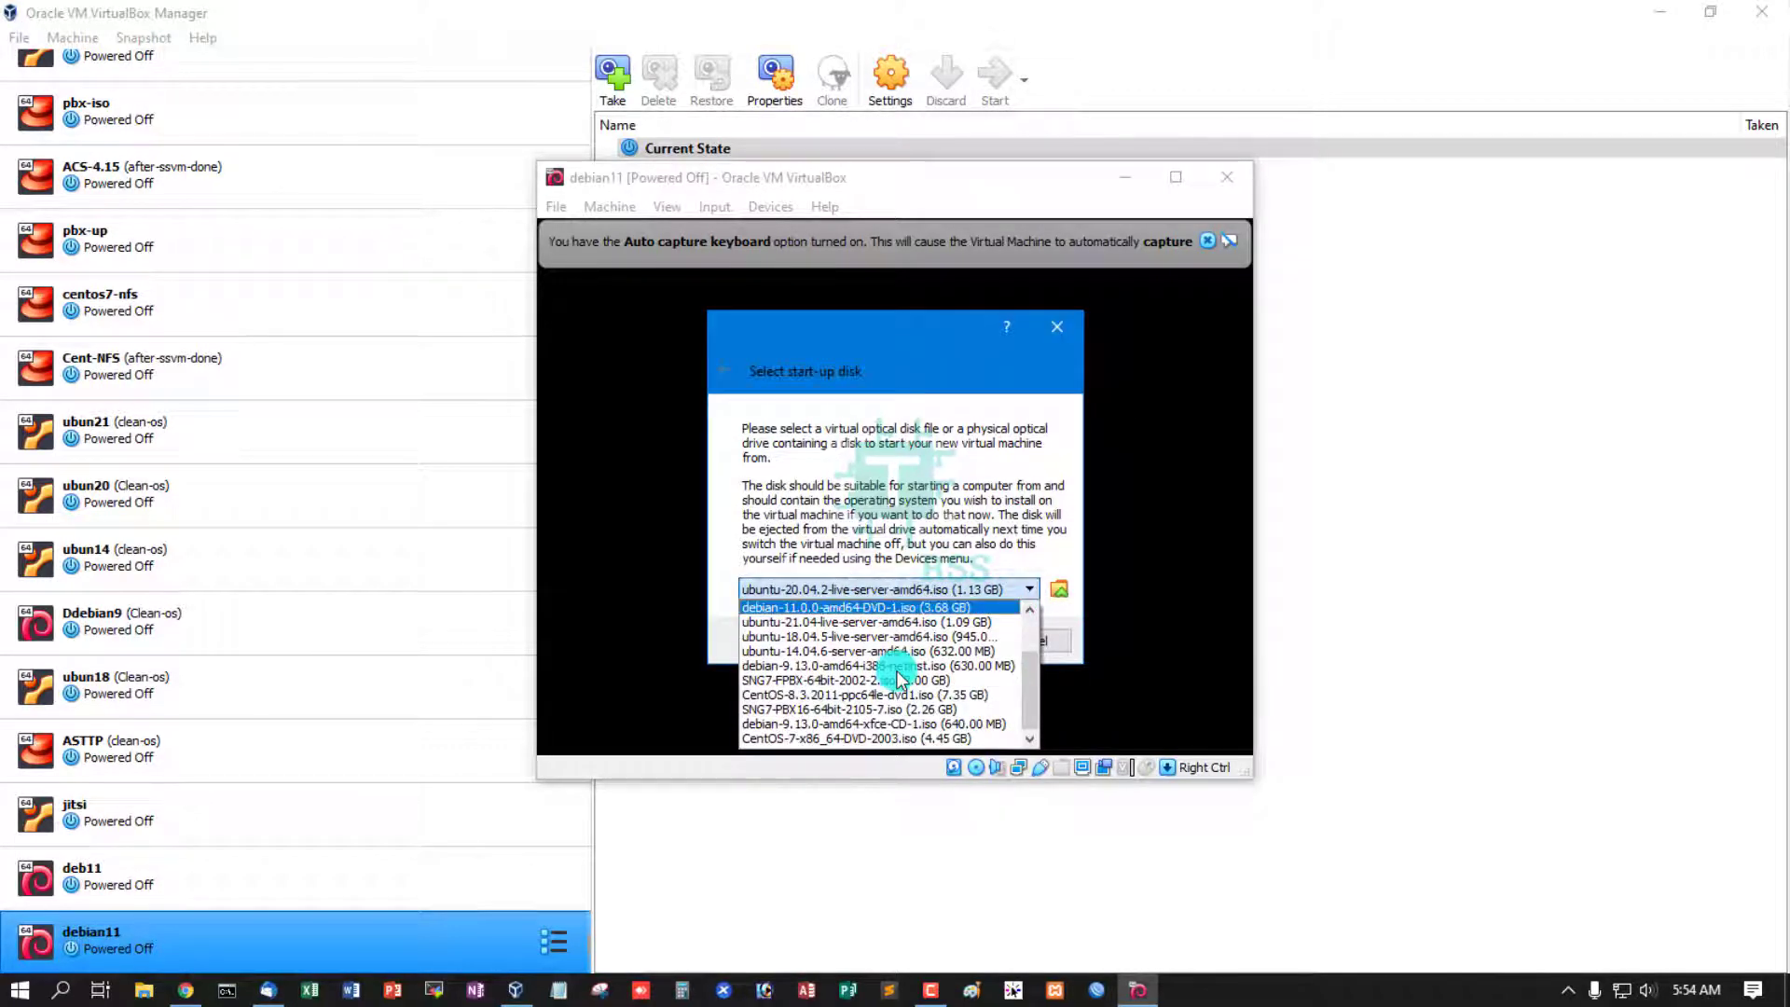
{"action": "scroll", "coordinate": [835, 686], "scroll_direction": "up", "scroll_amount": 2}
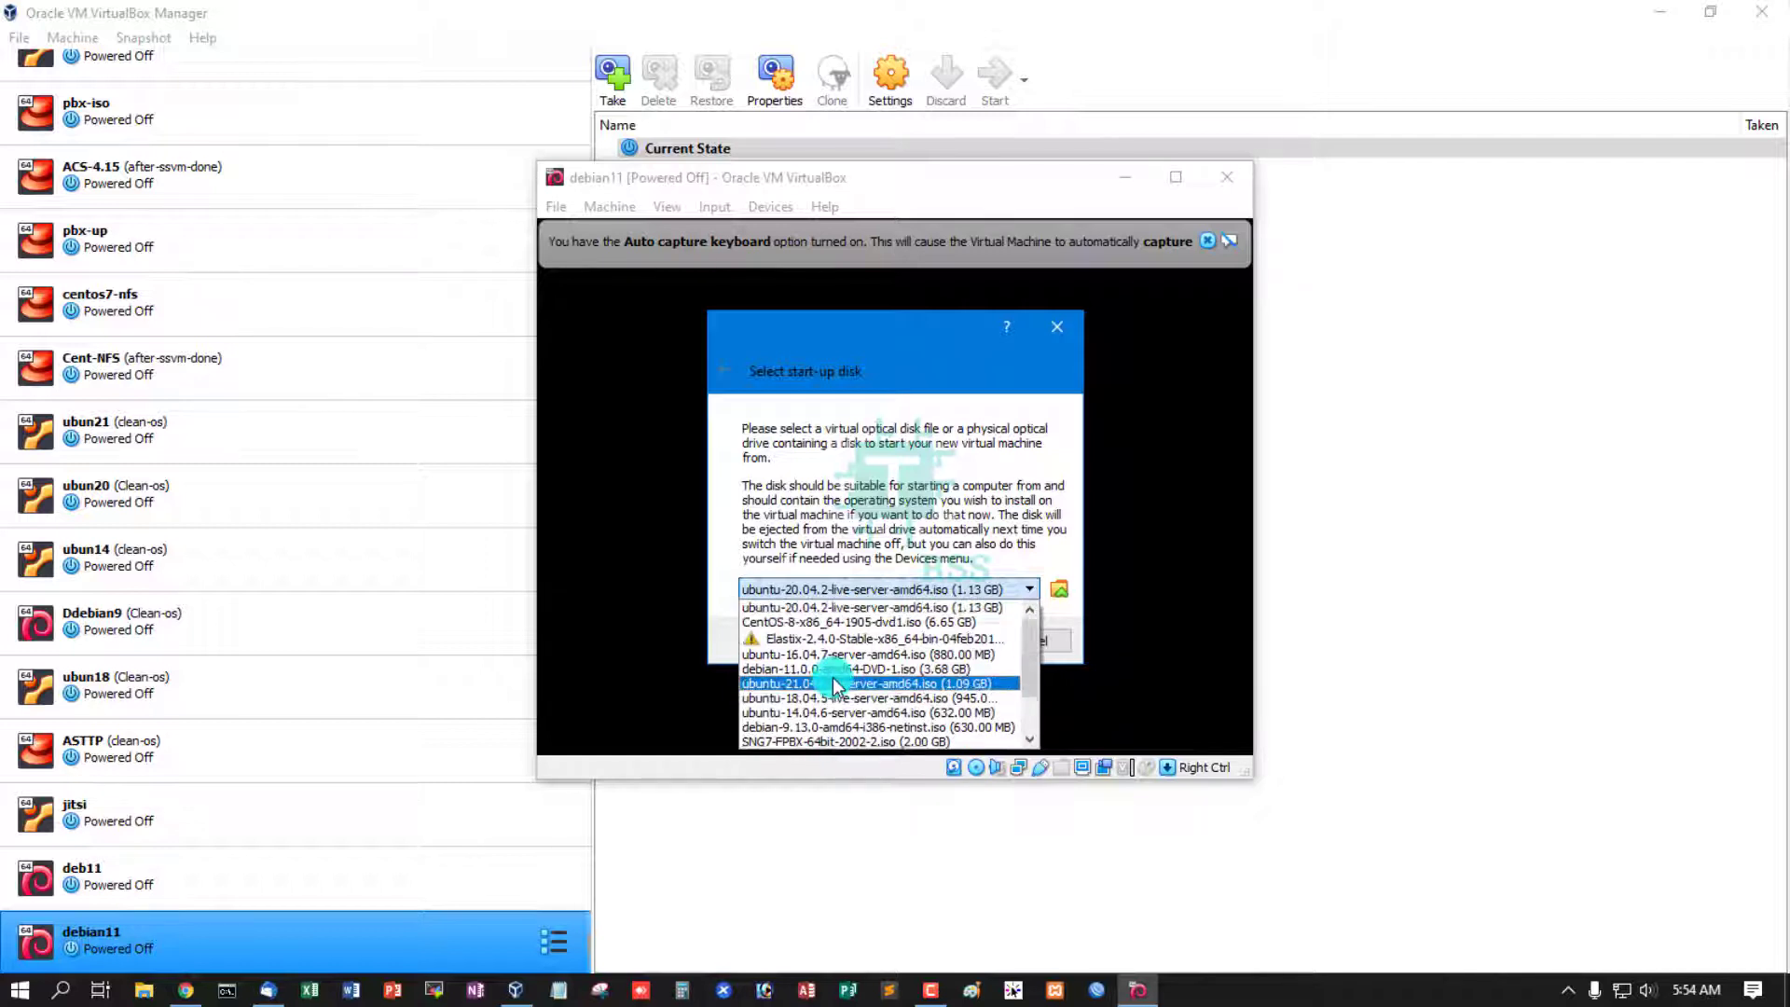
{"action": "scroll", "coordinate": [832, 681], "scroll_direction": "down", "scroll_amount": 2}
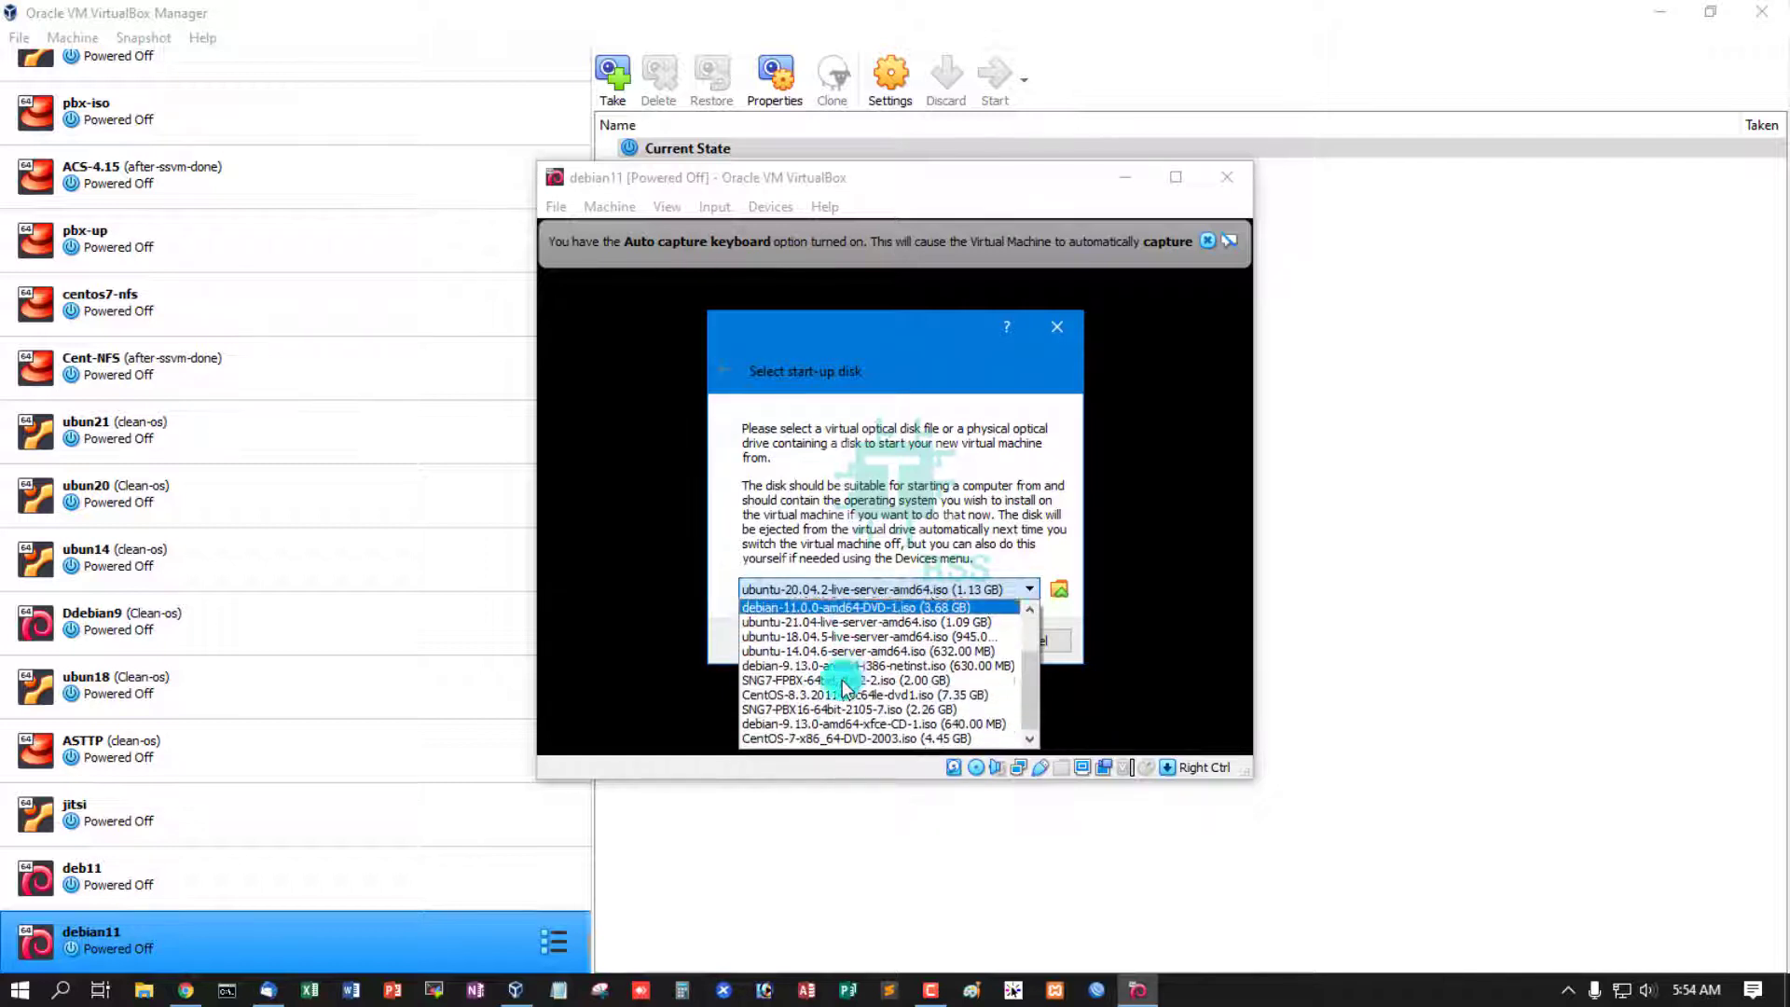
{"action": "left_click", "coordinate": [816, 607]}
{"action": "left_click", "coordinate": [956, 641]}
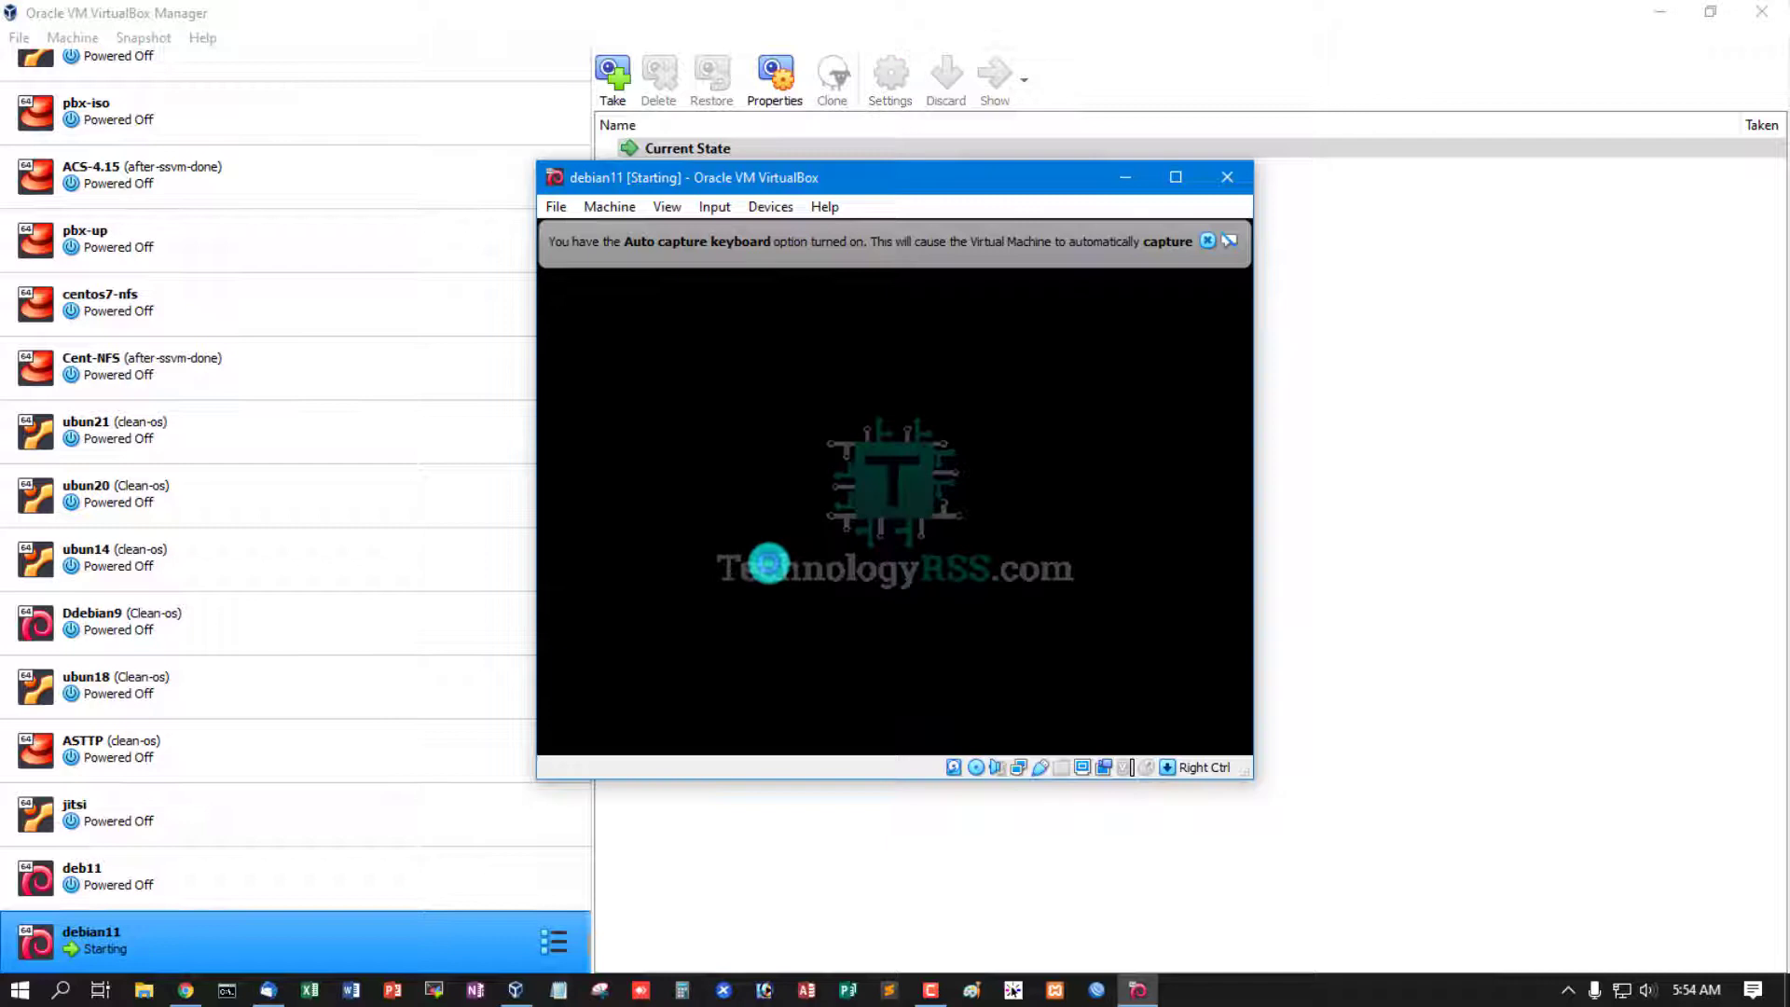
{"action": "left_click", "coordinate": [1230, 240]}
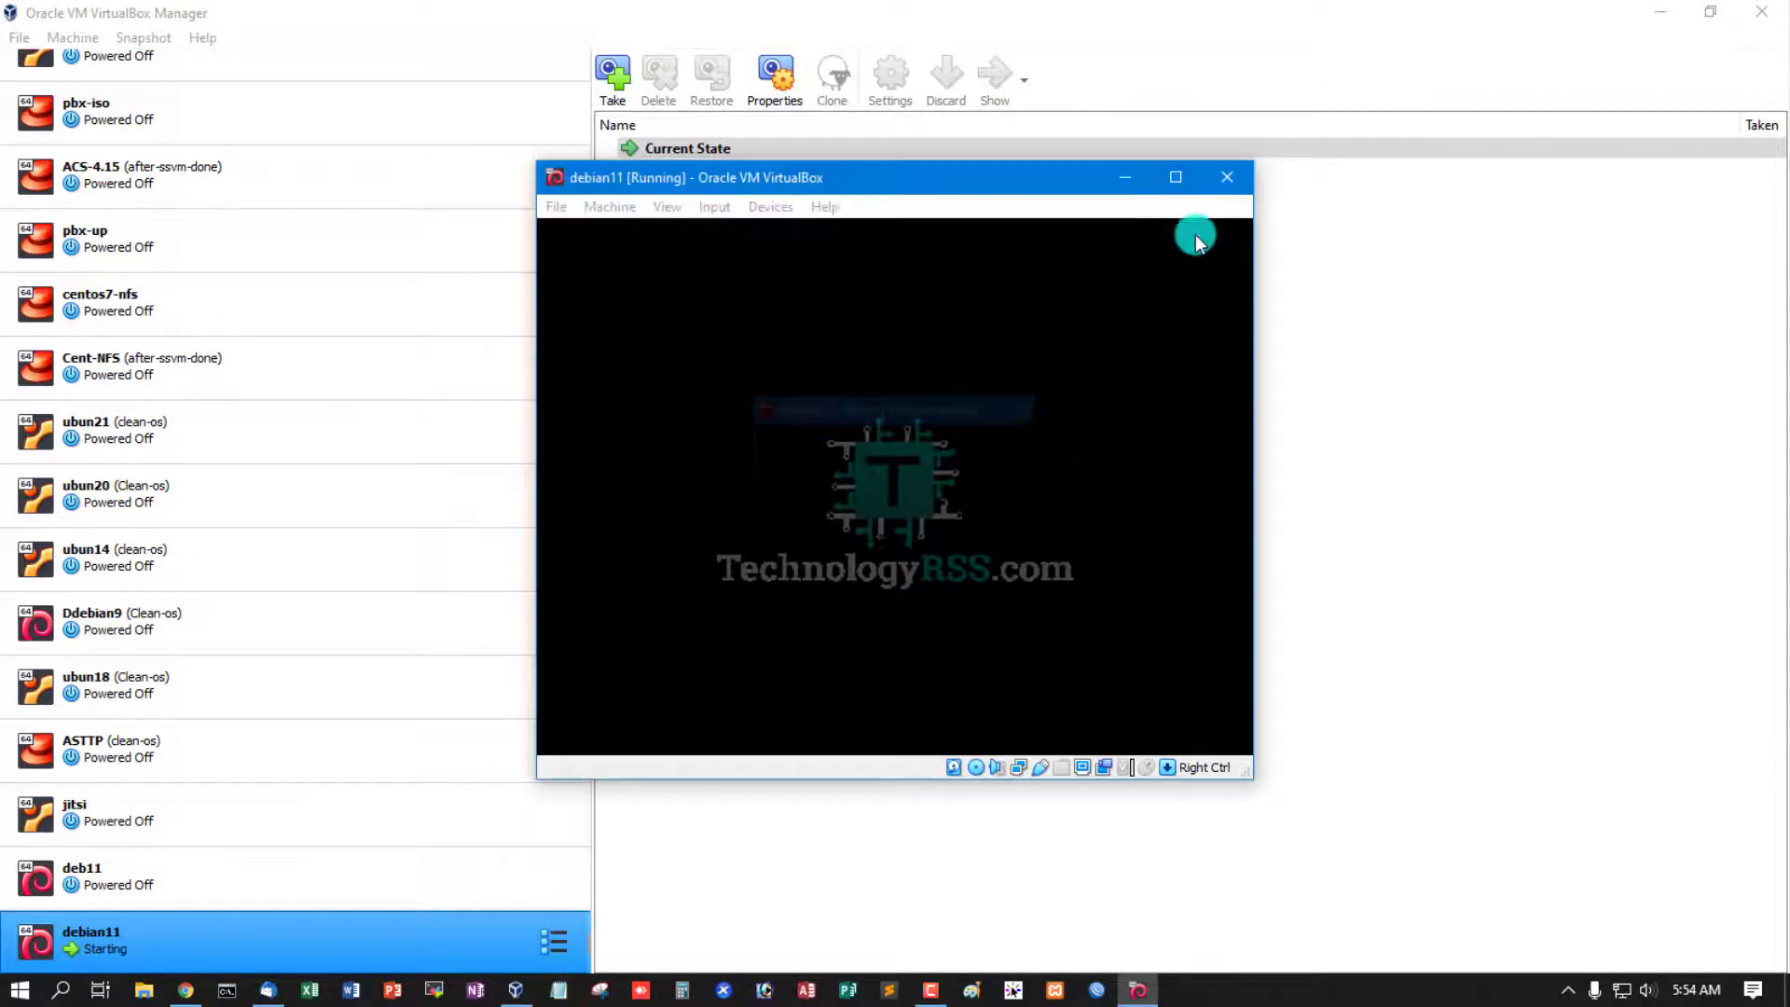
{"action": "left_click_drag", "start_coordinate": [971, 183], "coordinate": [1003, 203]}
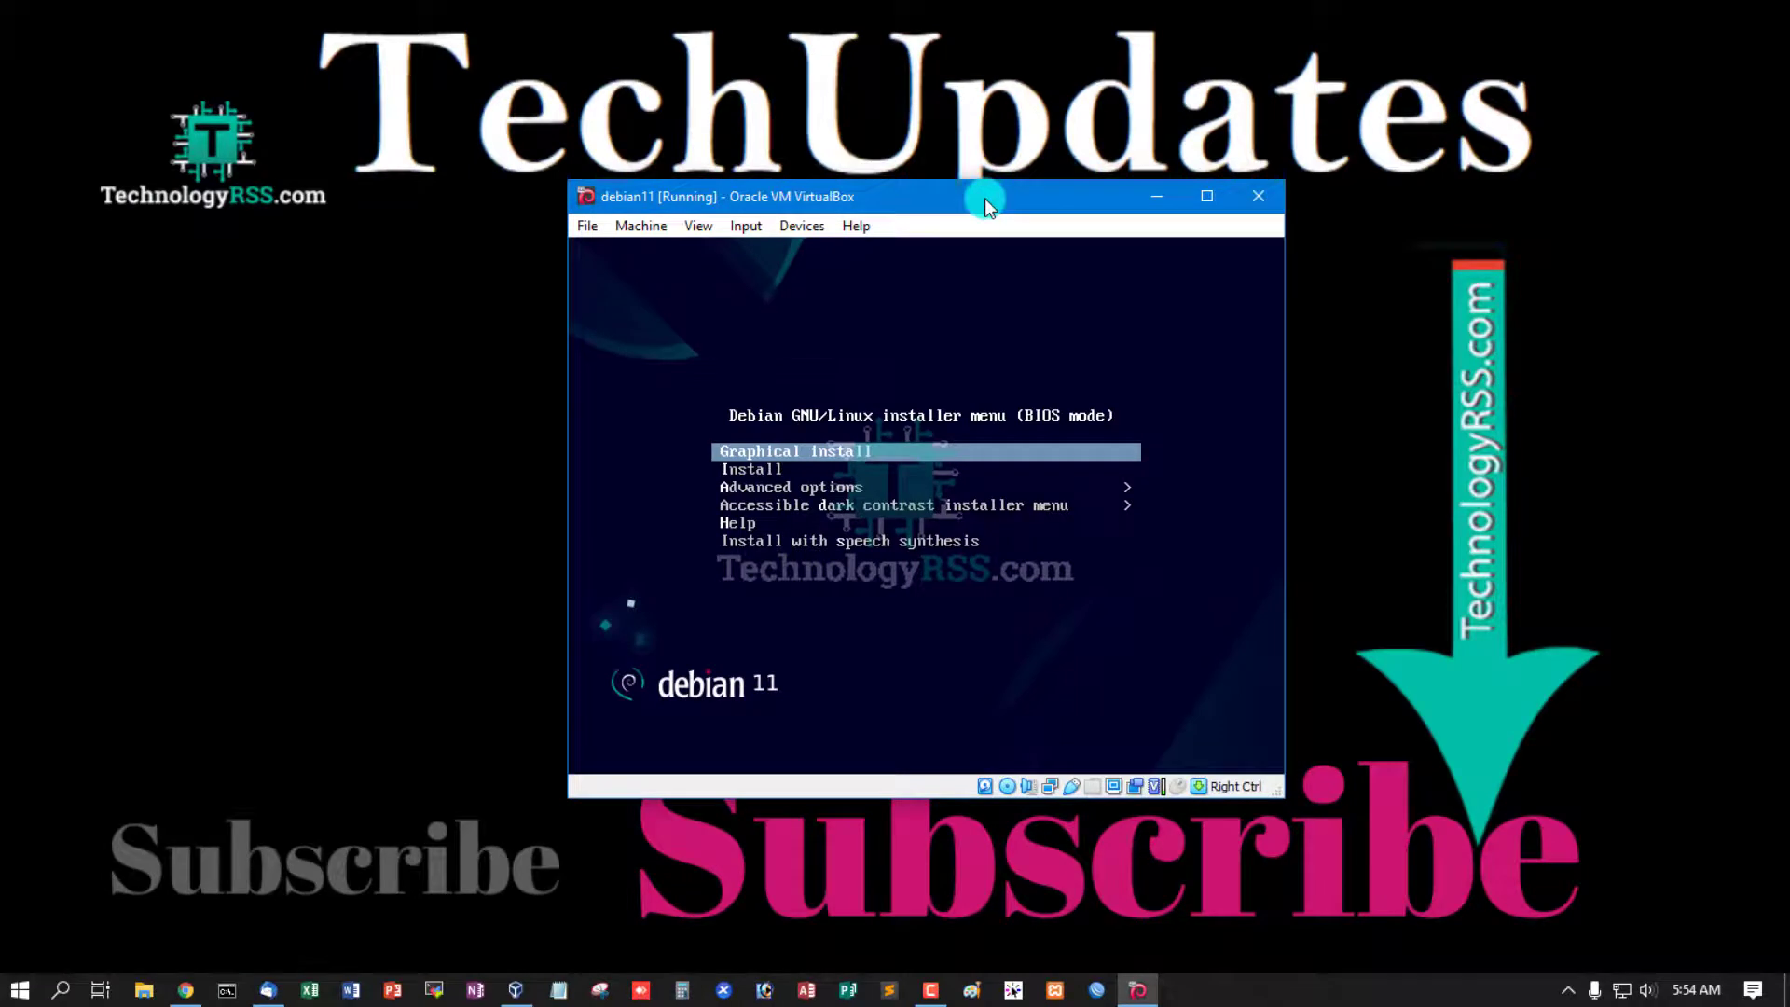
- Move the VM window to the top-left and launch the text-mode Install boot entry
{"action": "left_click_drag", "start_coordinate": [988, 205], "coordinate": [618, 106]}
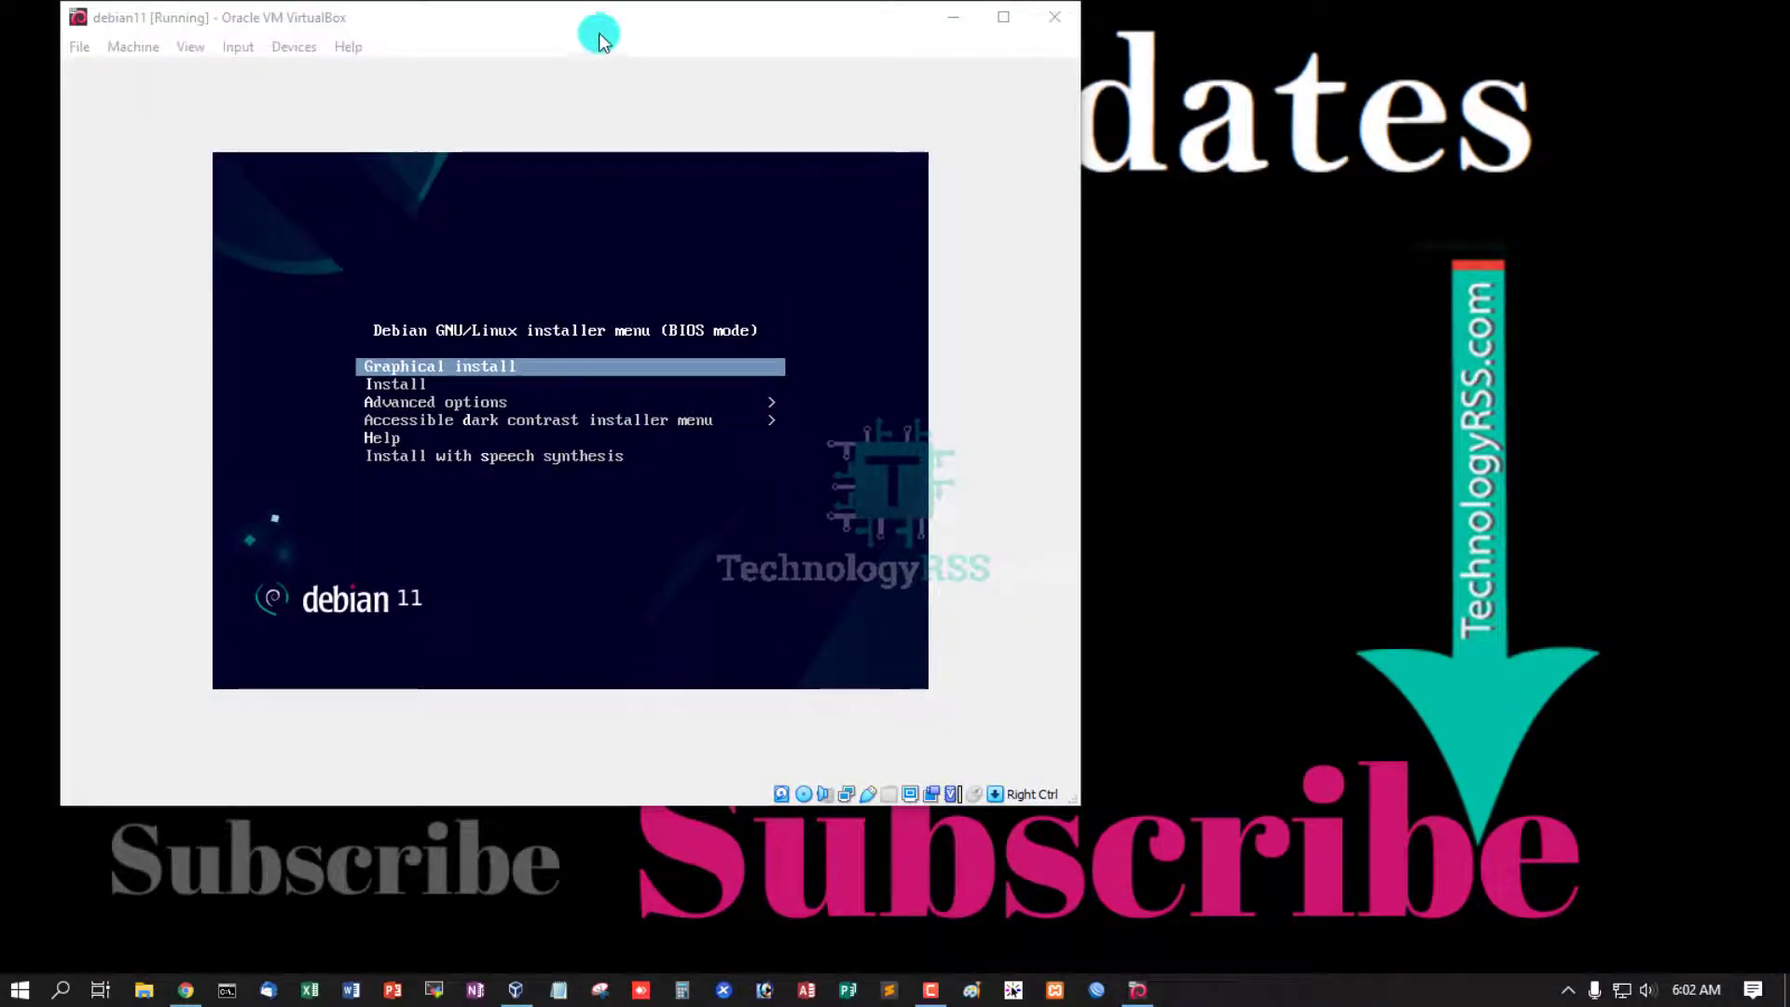
{"action": "left_click", "coordinate": [596, 22]}
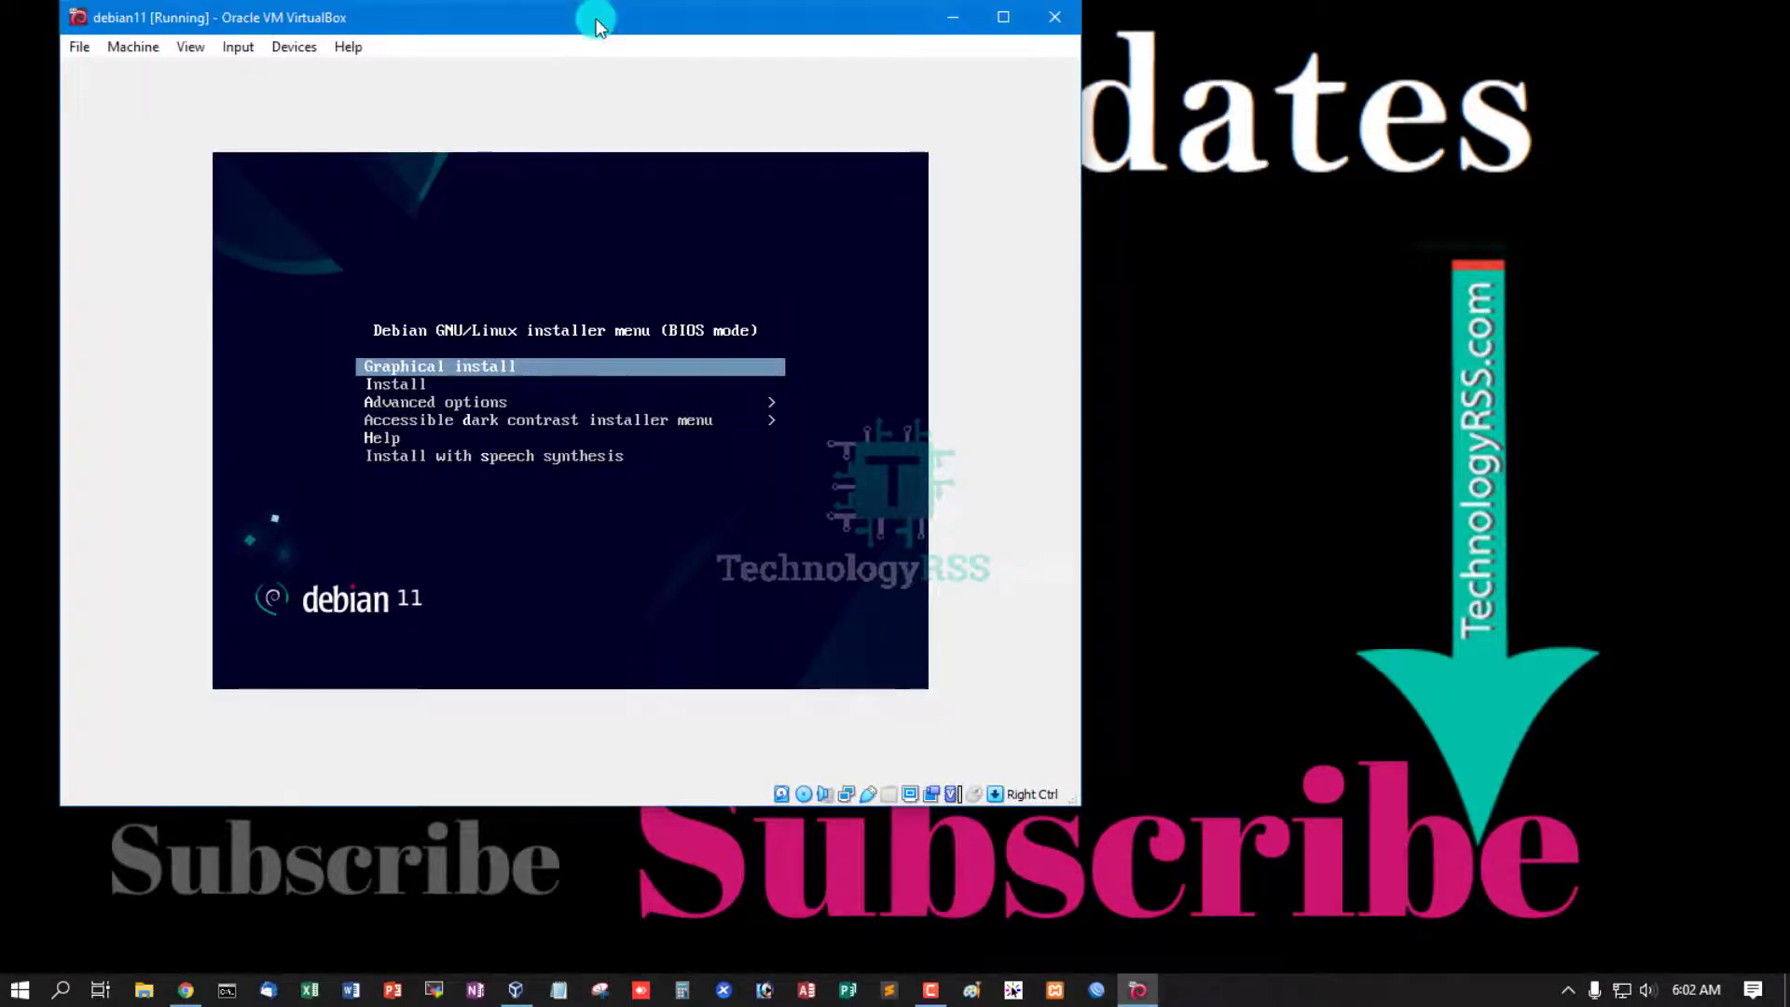
{"action": "key", "text": "Down"}
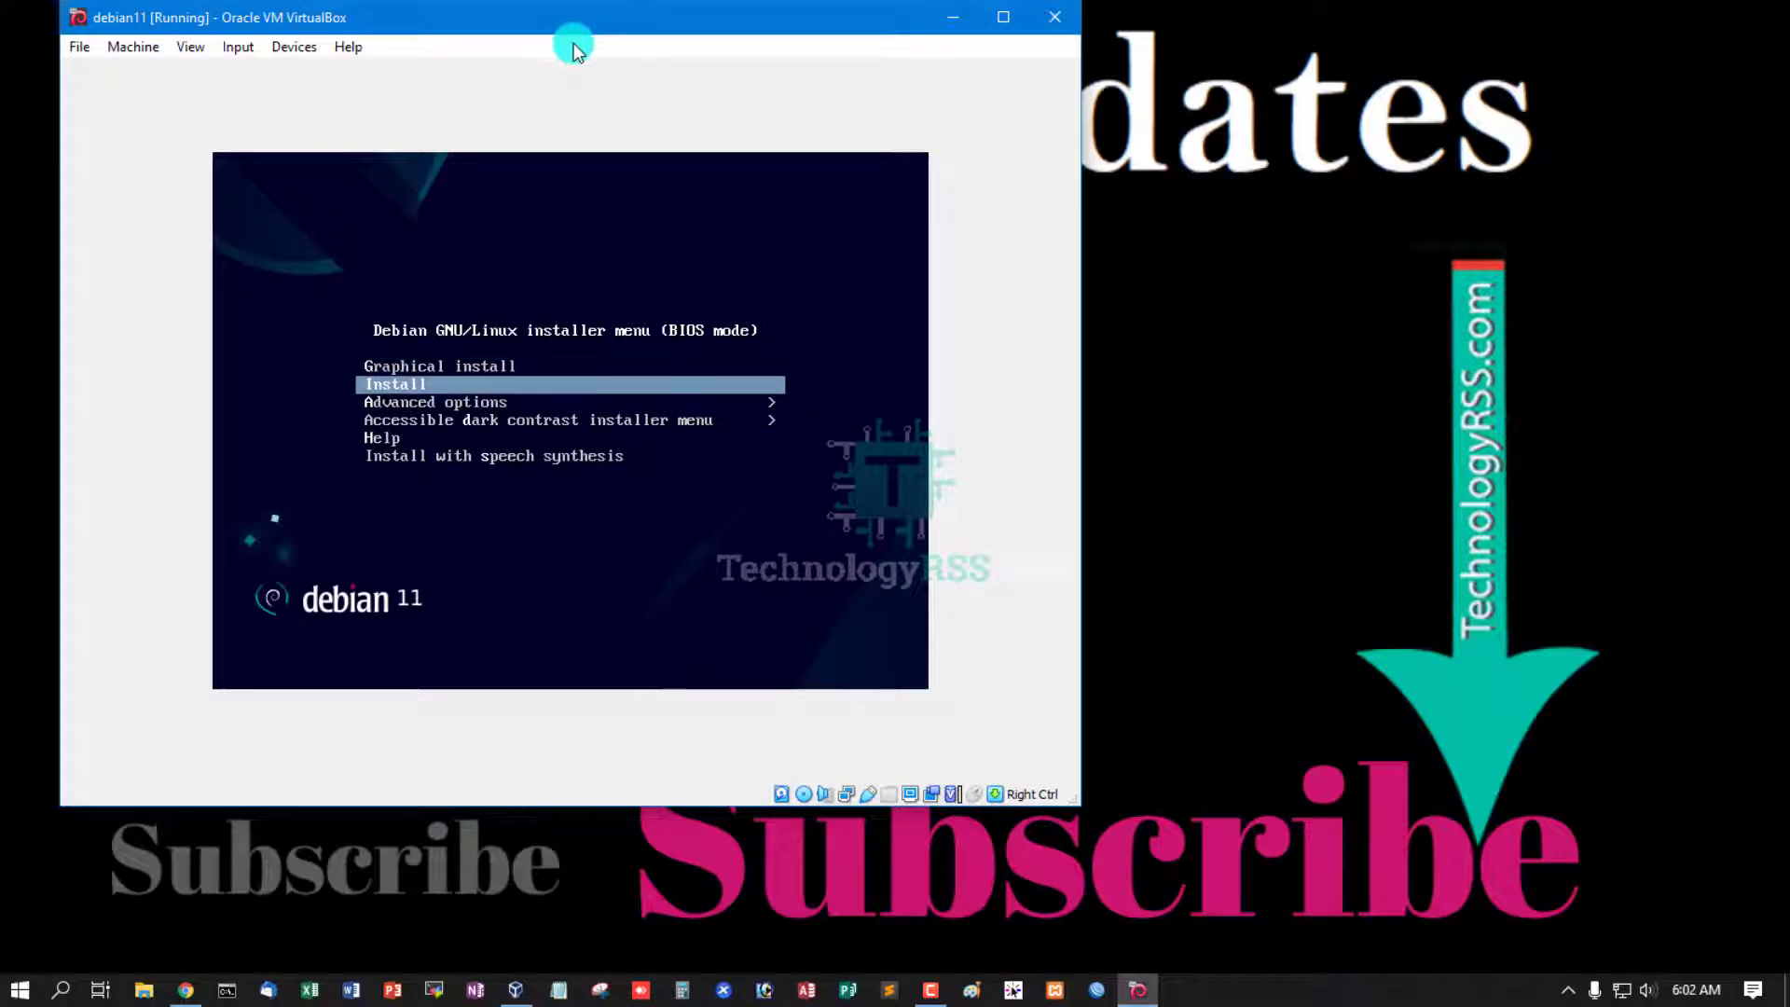
{"action": "key", "text": "Return"}
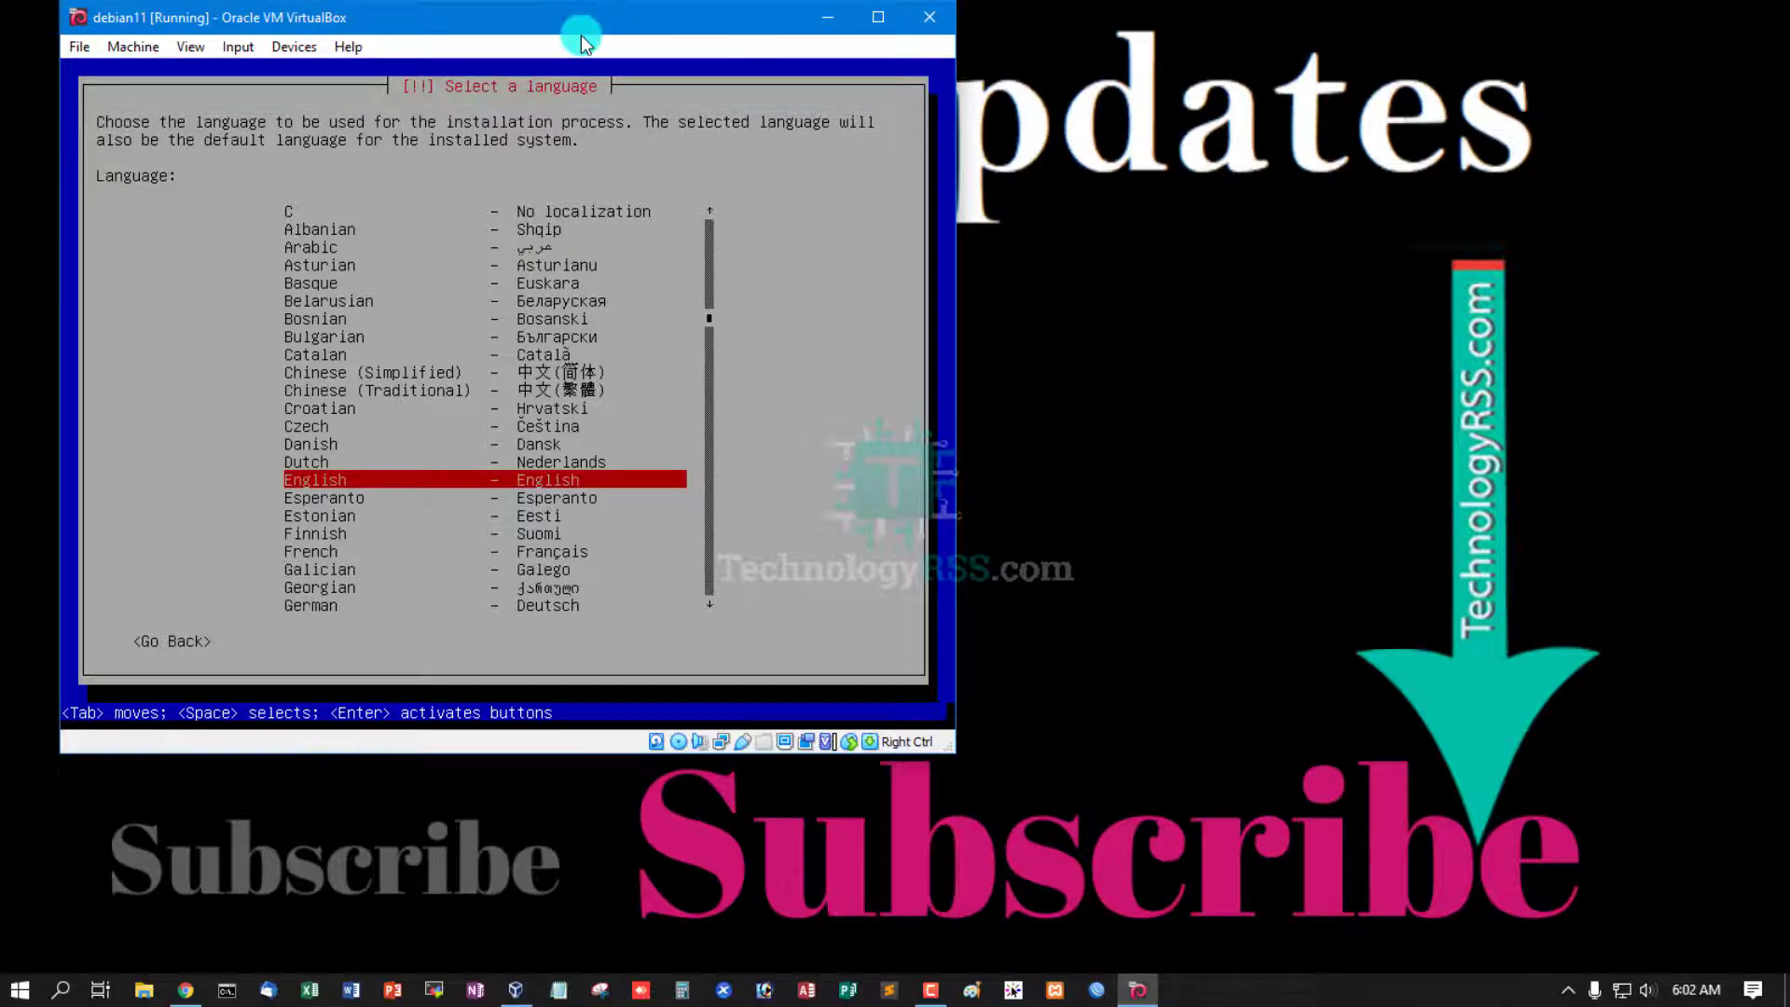
- Choose English, location Bangladesh under other > Asia, United States locale and American English keymap
{"action": "key", "text": "Return"}
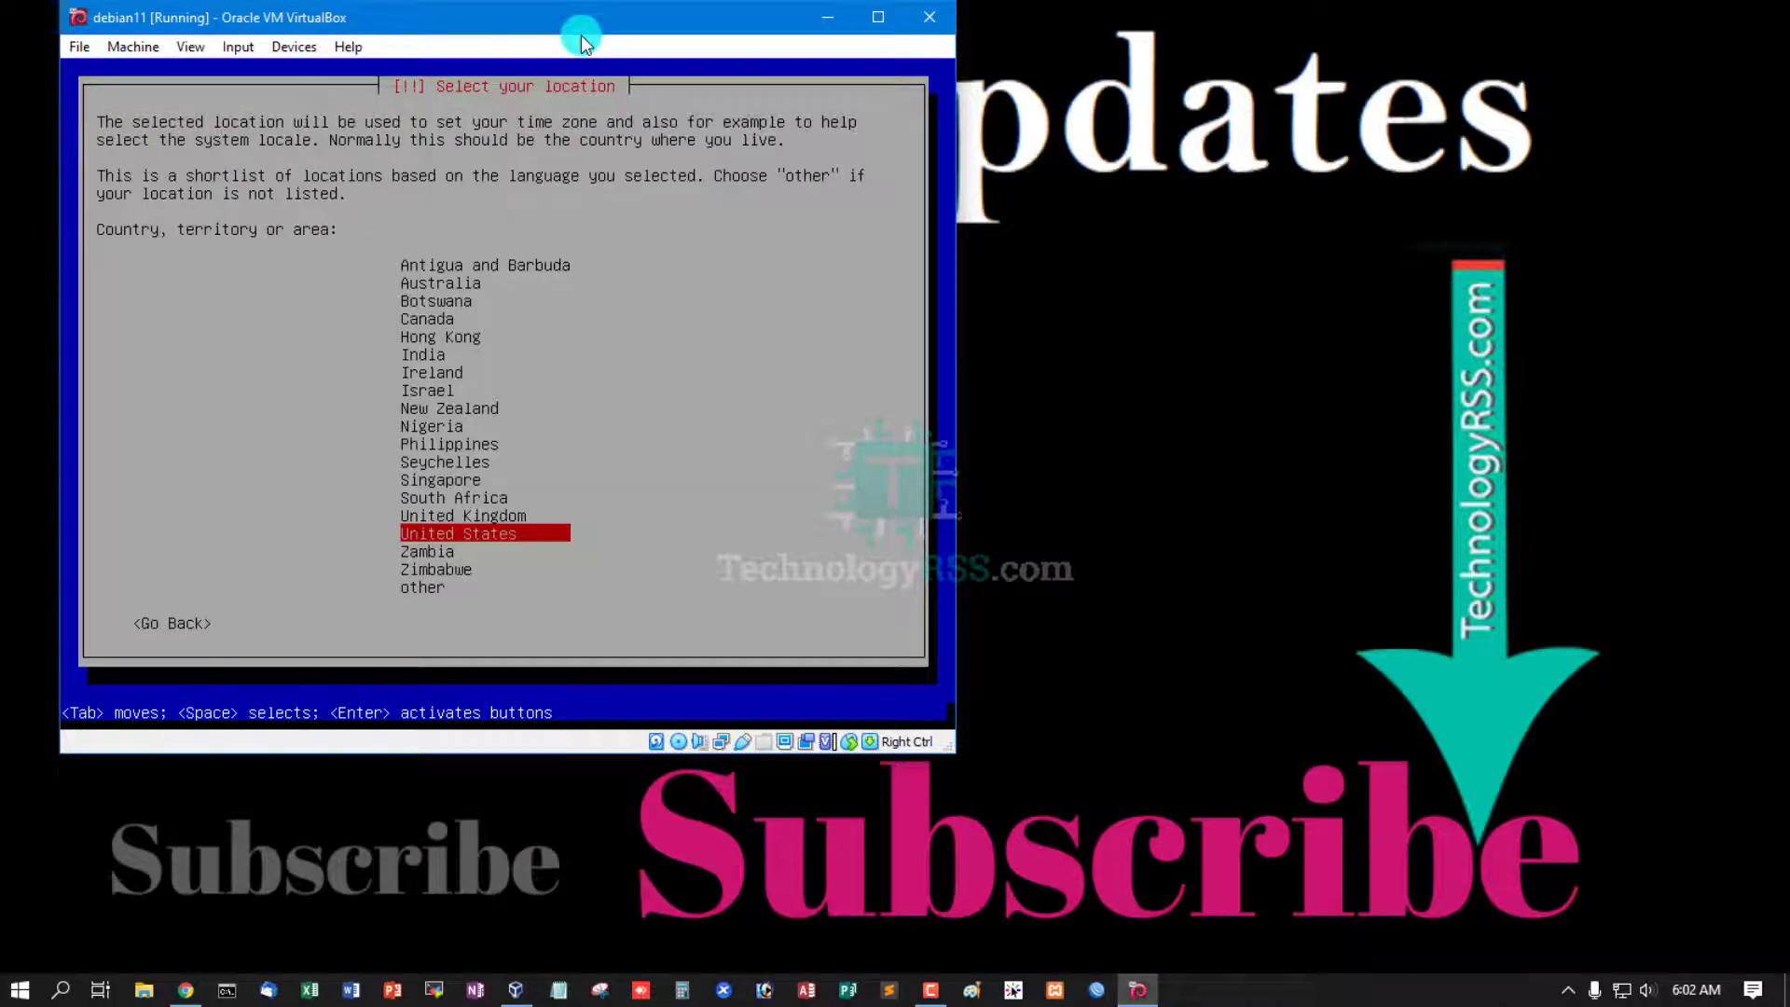
{"action": "key", "text": "Down"}
{"action": "key", "text": "Down"}
{"action": "key", "text": "Down"}
{"action": "key", "text": "Return"}
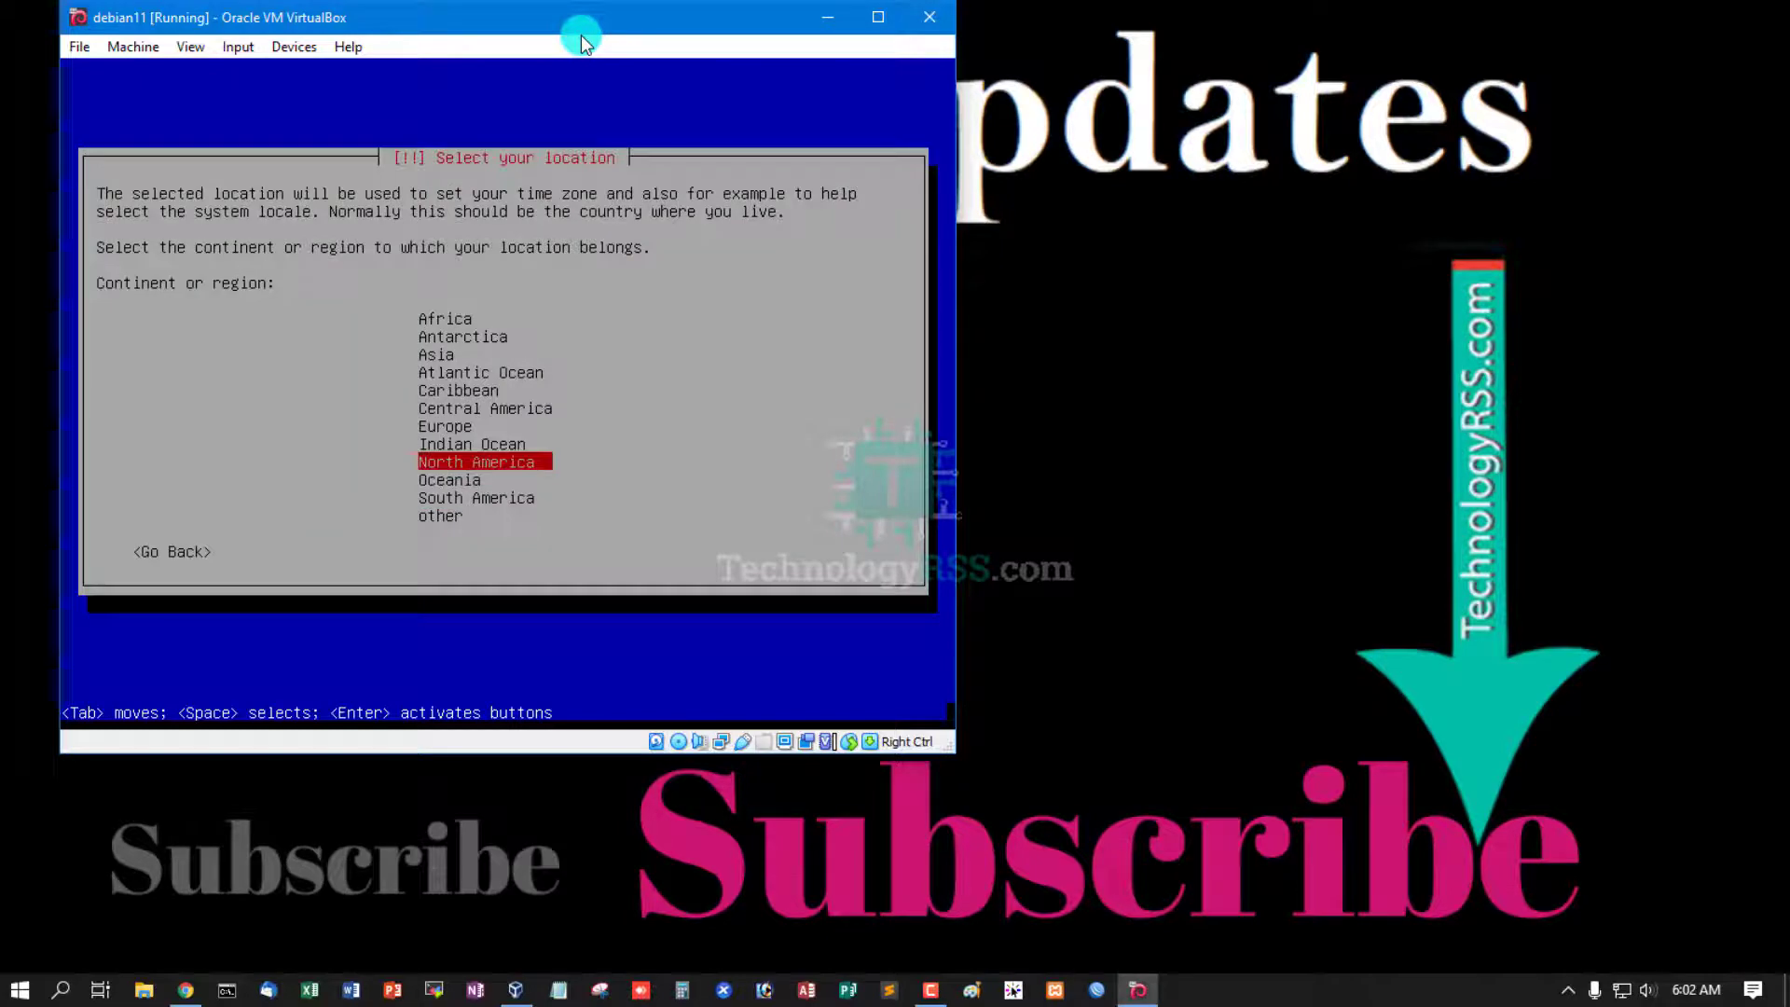
{"action": "key", "text": "Up"}
{"action": "key", "text": "Up"}
{"action": "key", "text": "Up"}
{"action": "key", "text": "Up"}
{"action": "key", "text": "Up"}
{"action": "key", "text": "Up"}
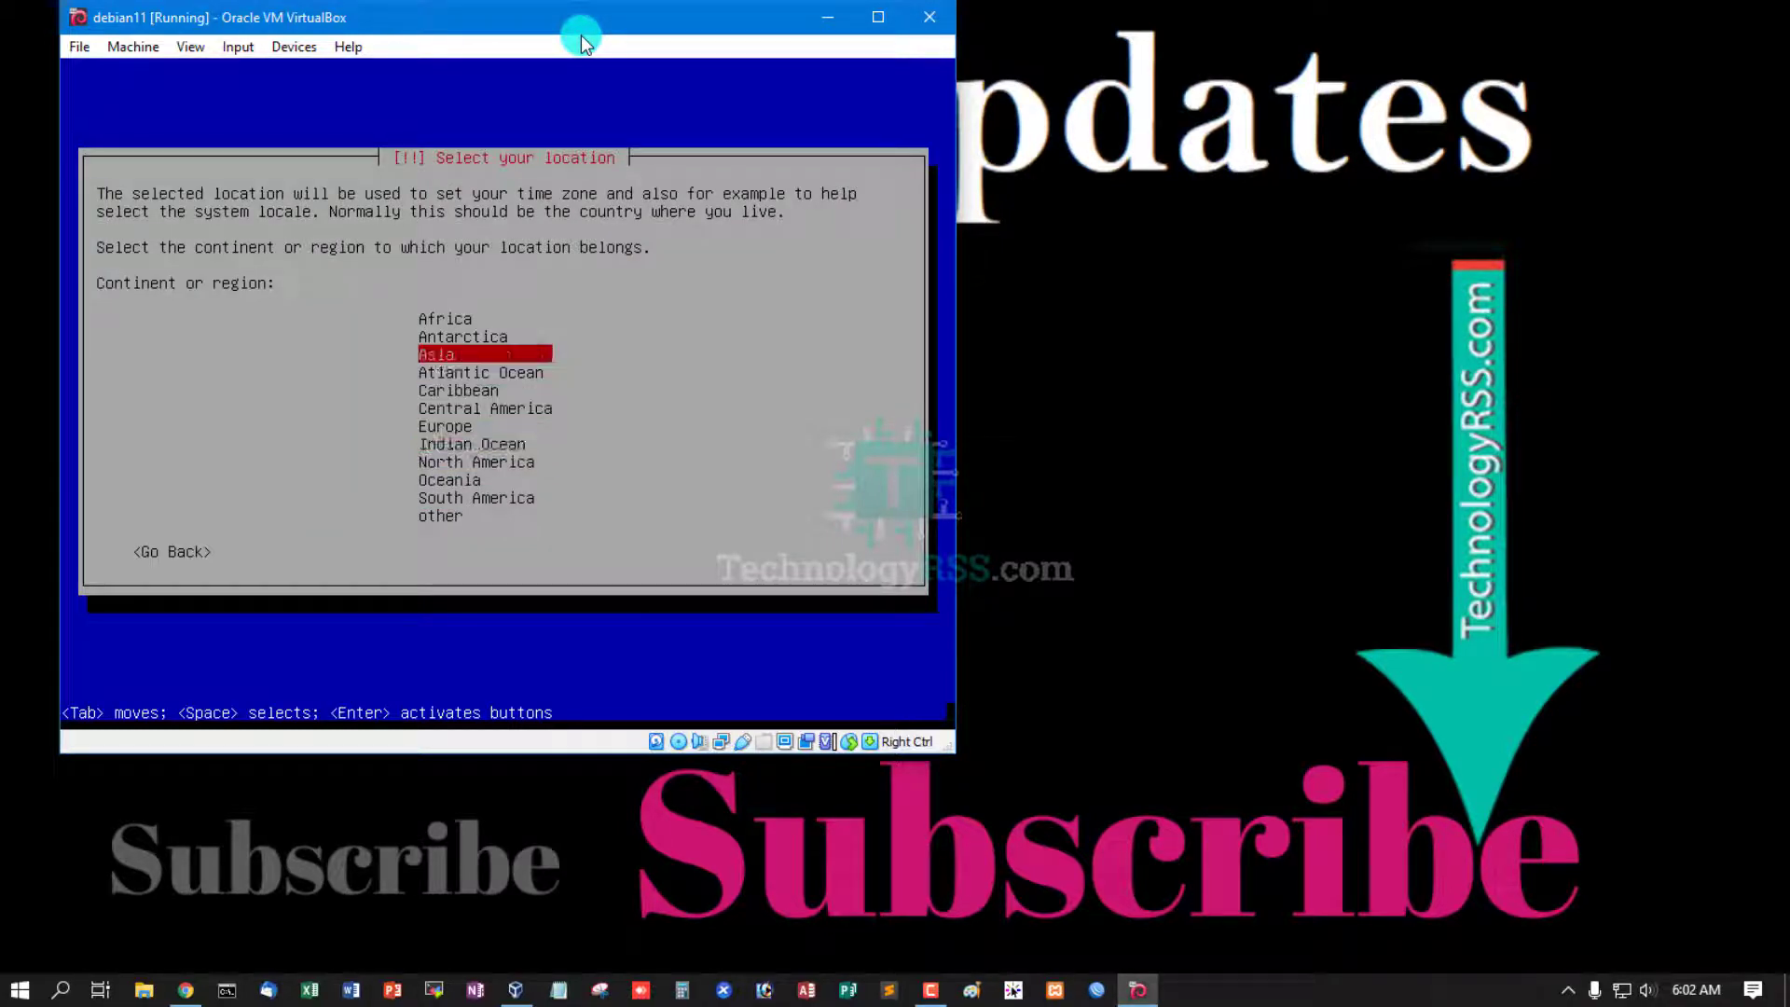
{"action": "key", "text": "Return"}
{"action": "key", "text": "Down"}
{"action": "key", "text": "Down"}
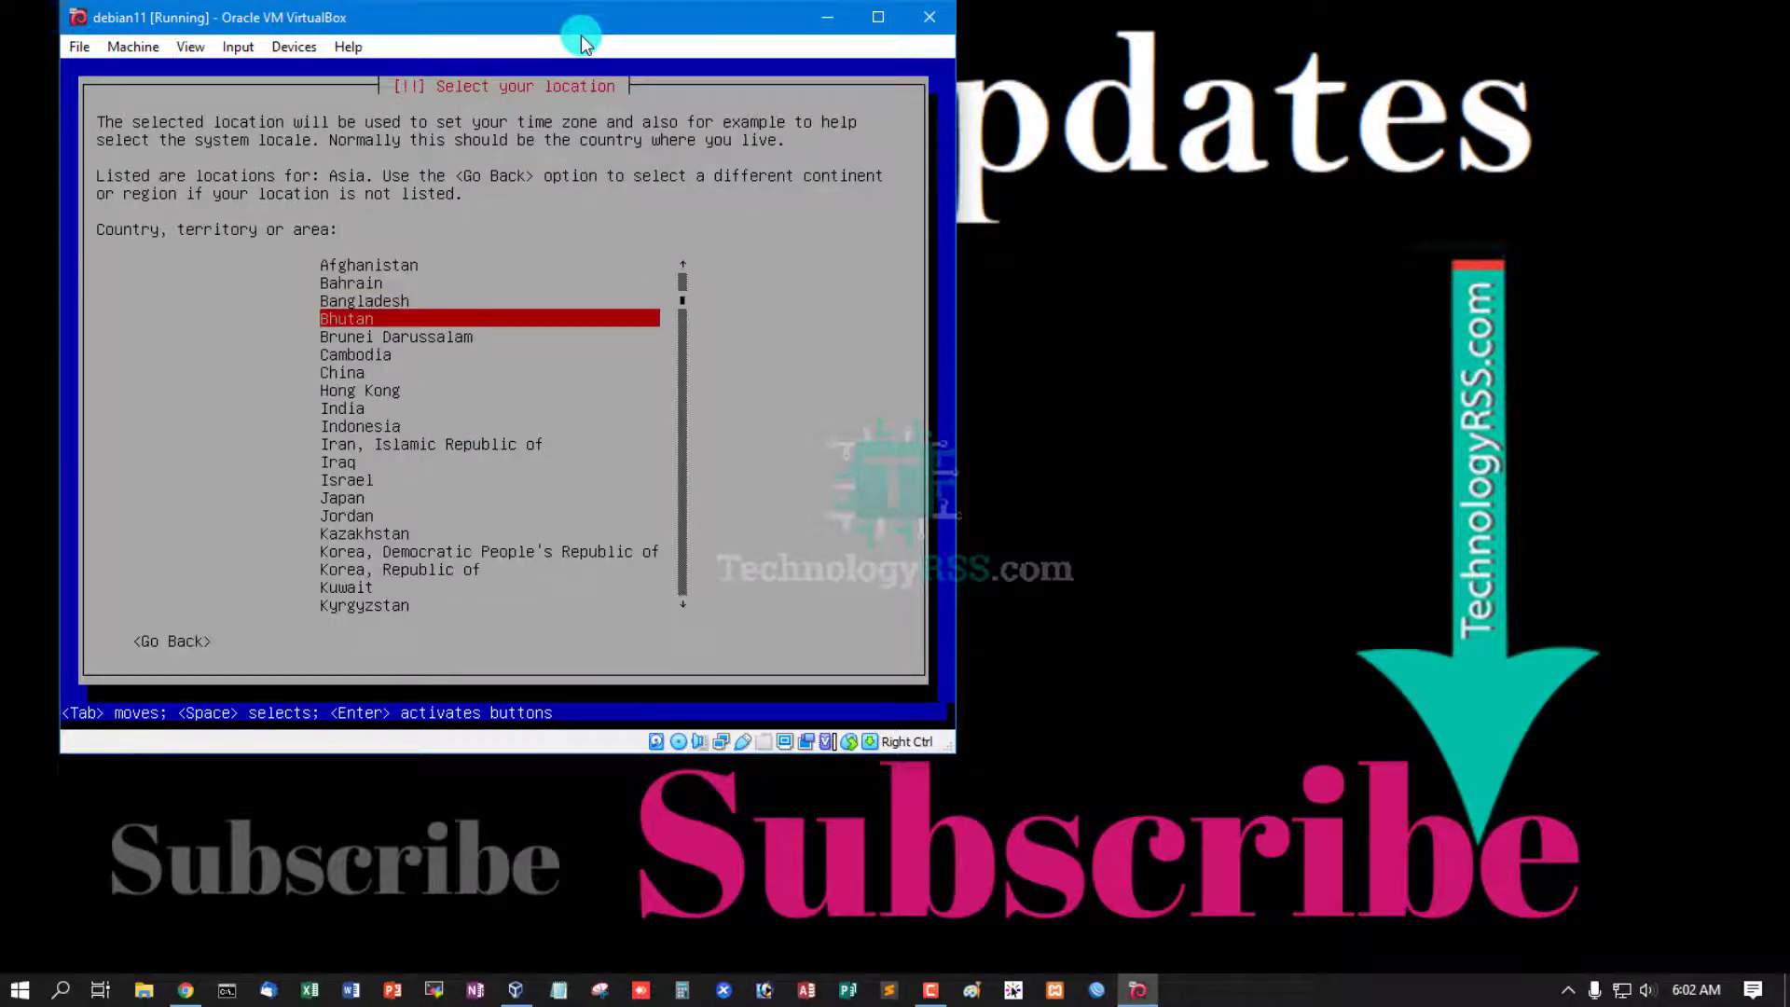
{"action": "key", "text": "Up"}
{"action": "key", "text": "Return"}
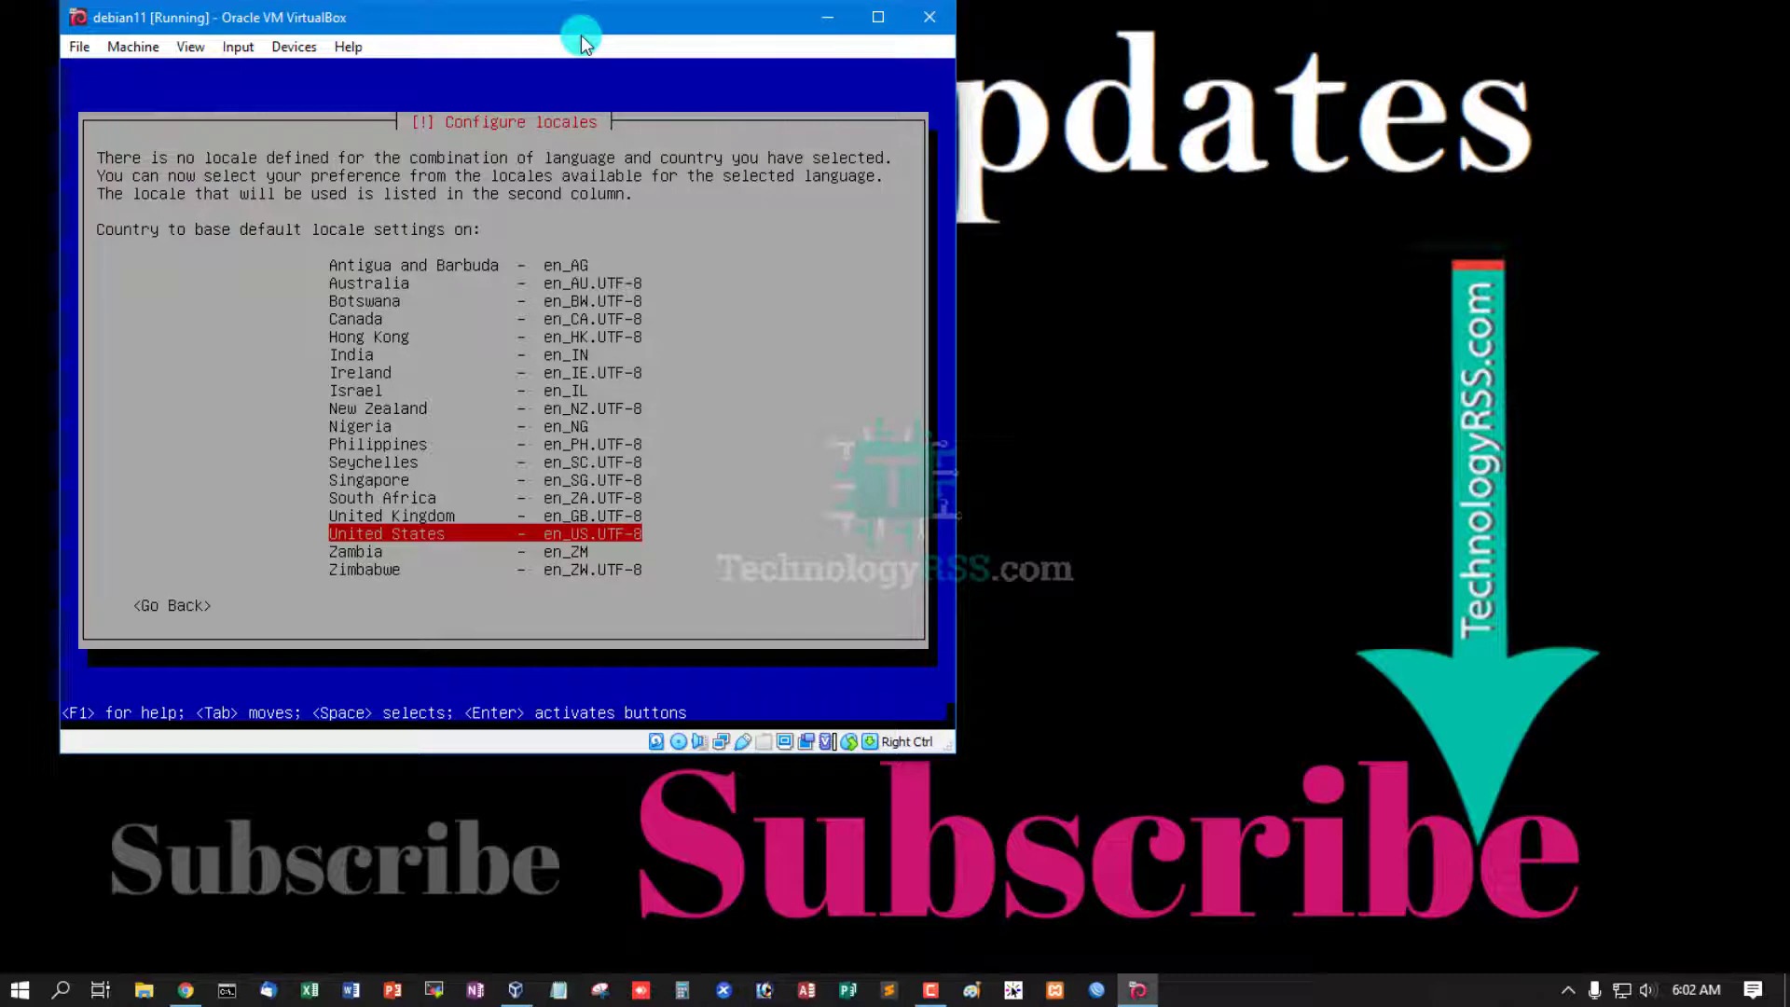
{"action": "key", "text": "Return"}
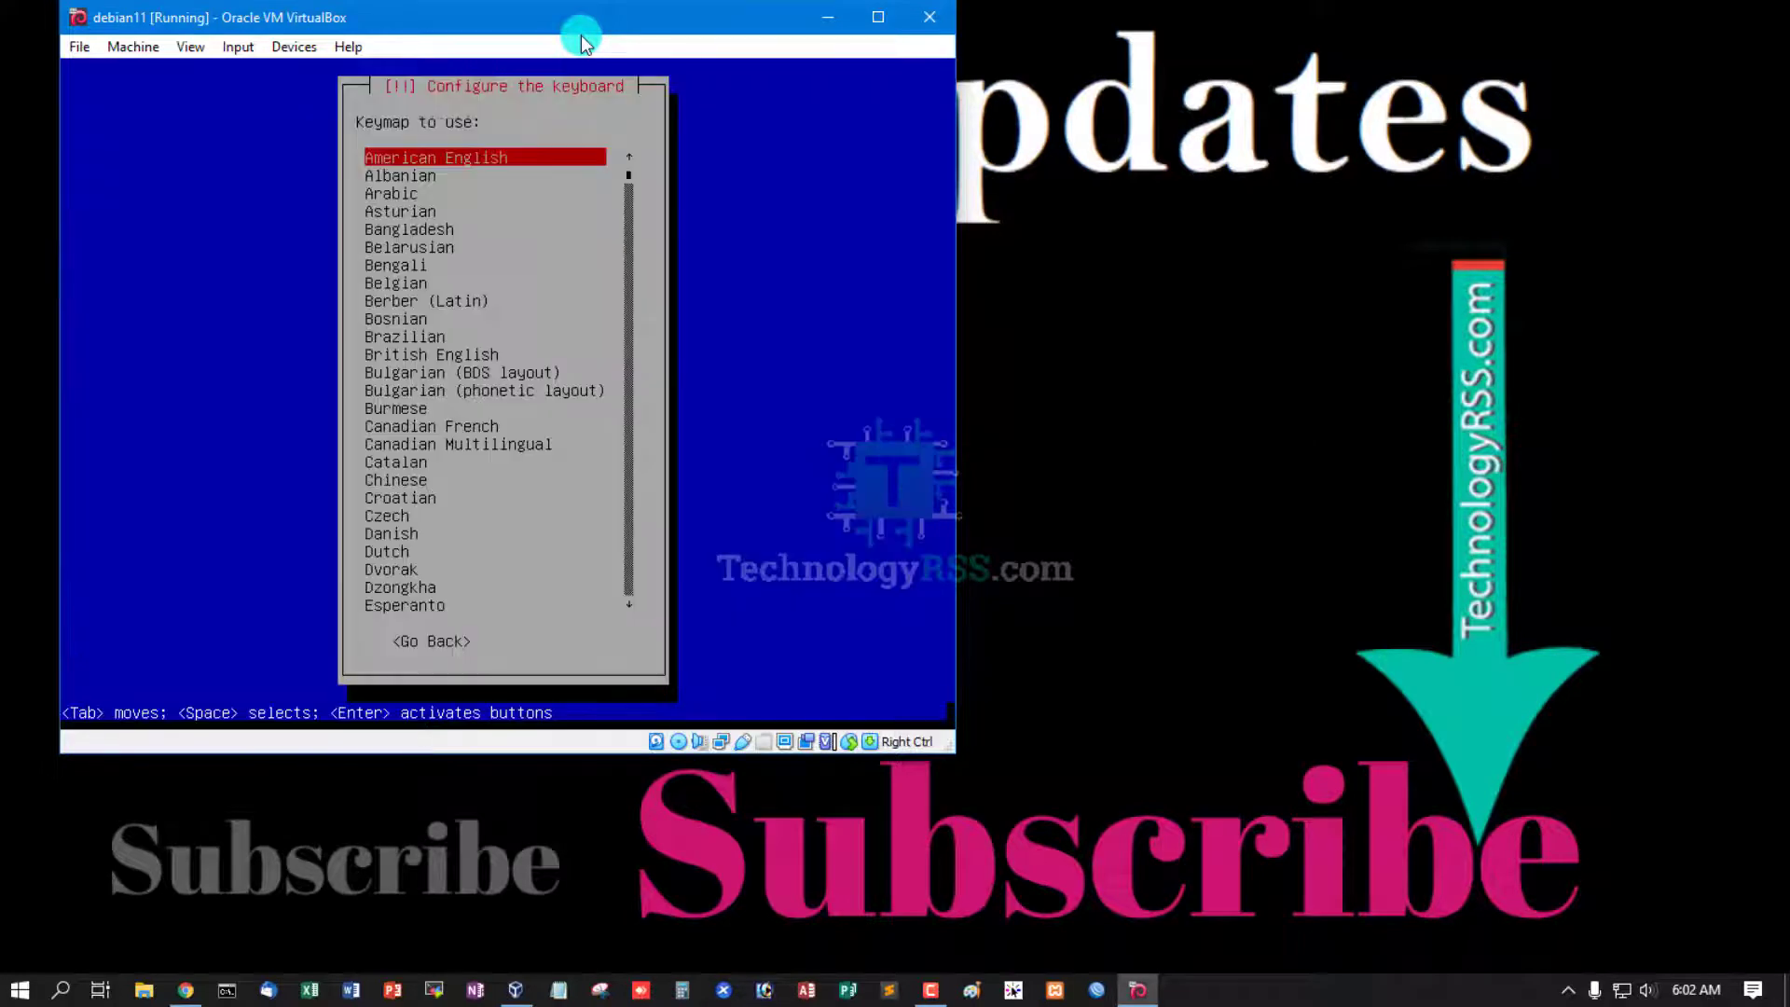
{"action": "key", "text": "Return"}
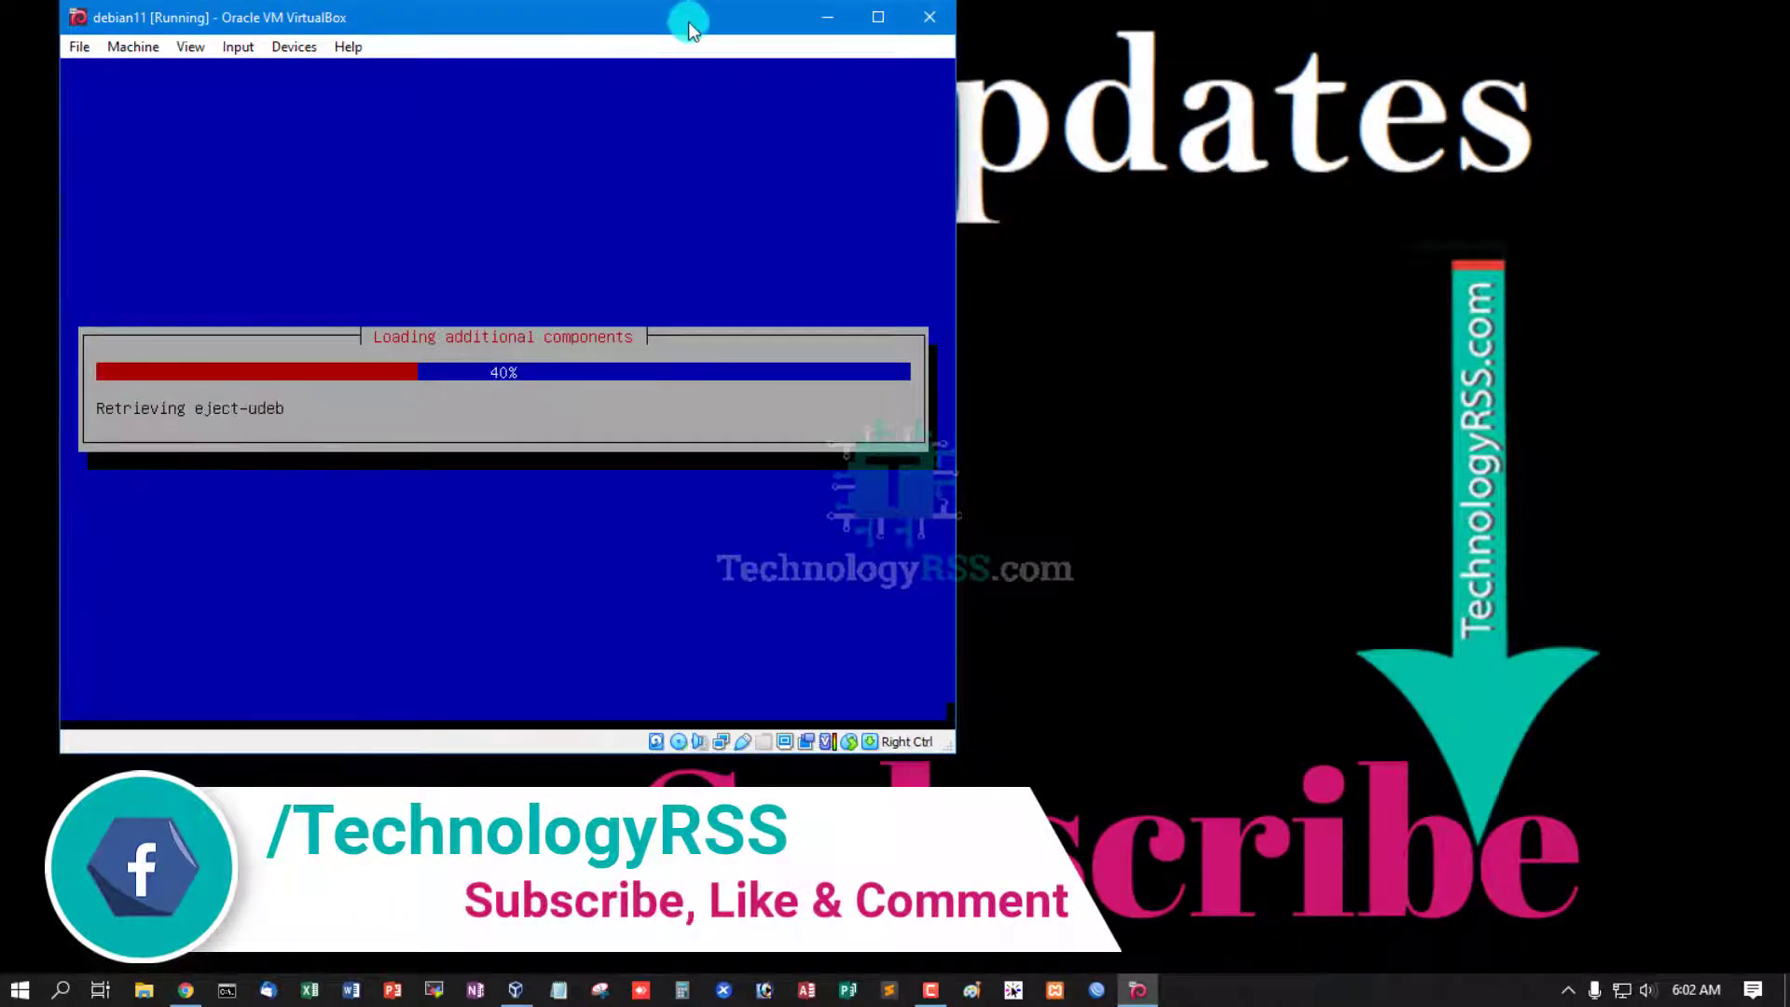
- Keep the hostname debian and set the domain name to technologyrss.local
{"action": "left_click", "coordinate": [1551, 304]}
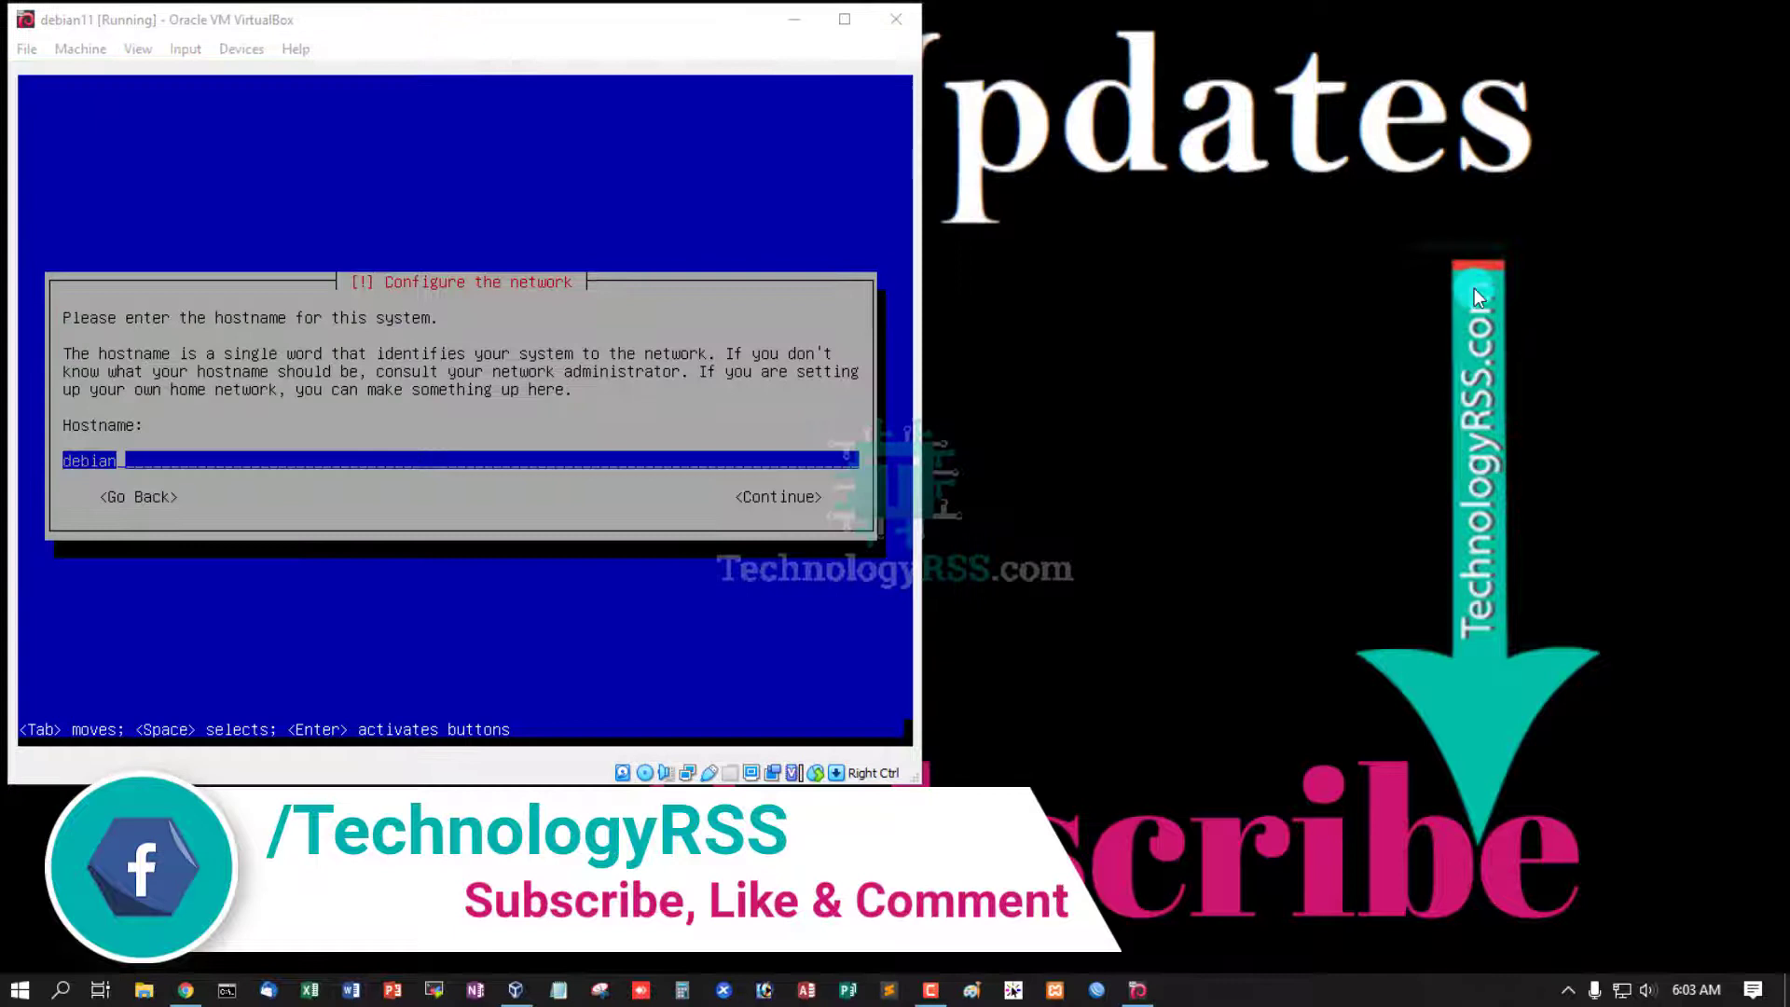
{"action": "left_click", "coordinate": [496, 35]}
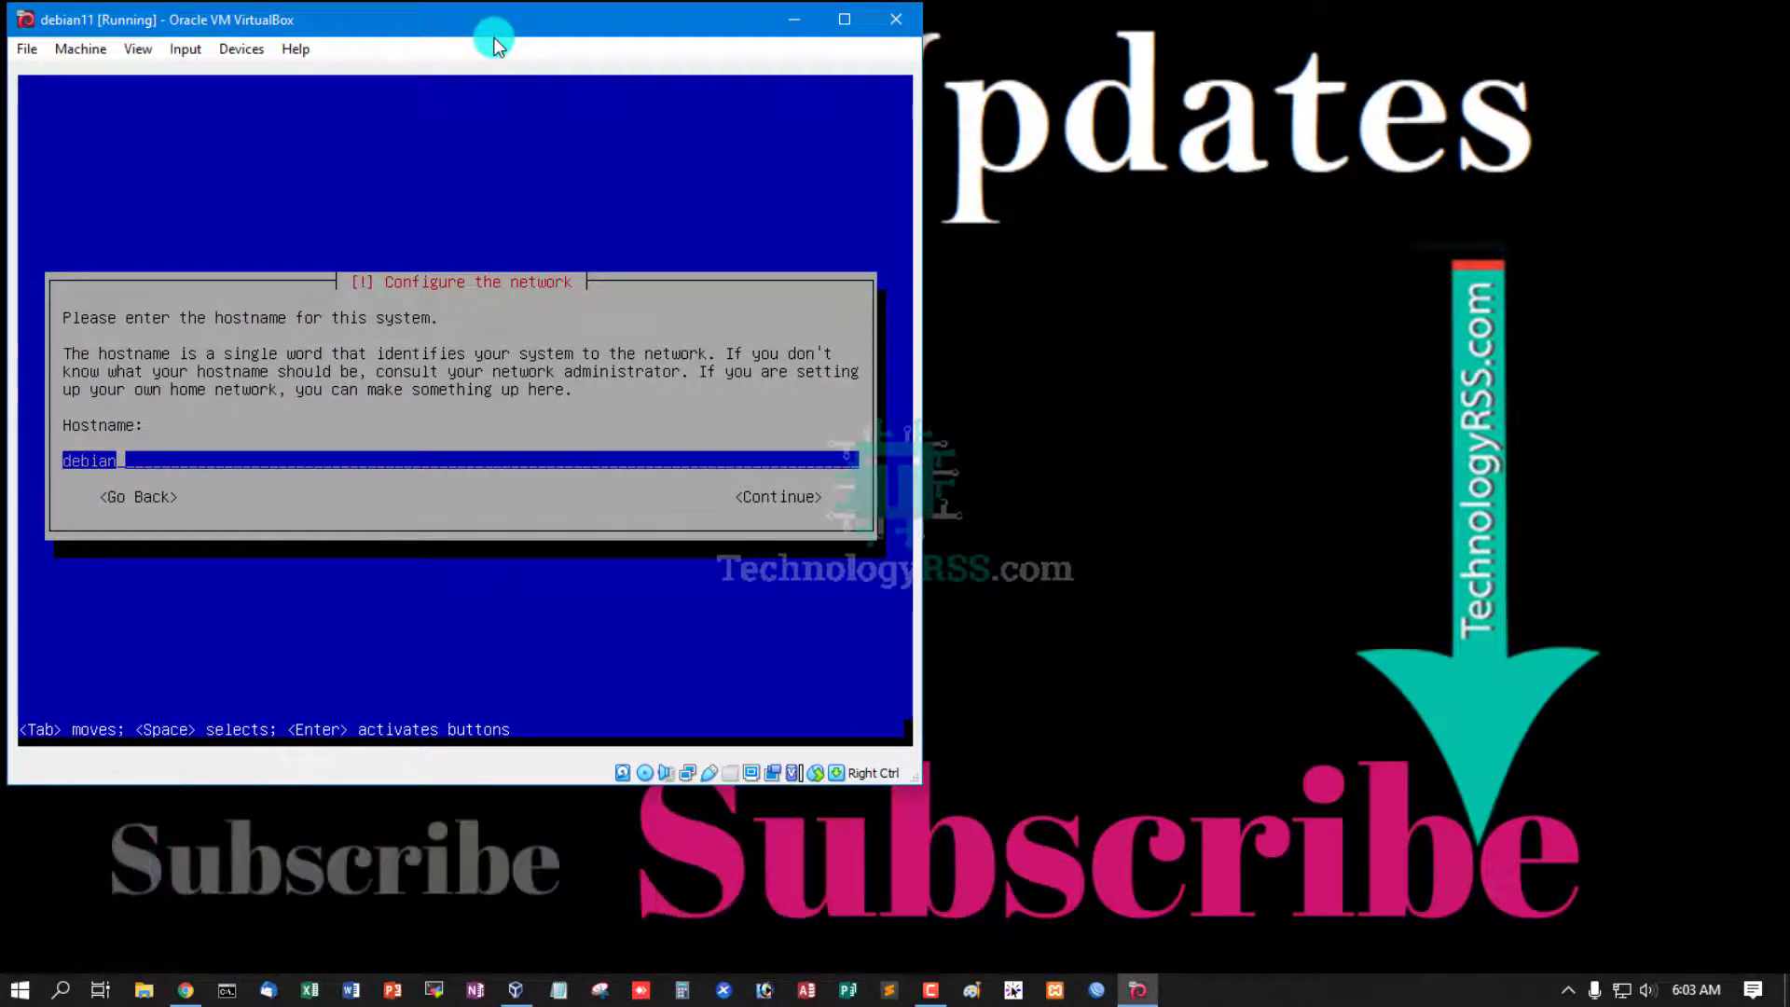
{"action": "key", "text": "Tab"}
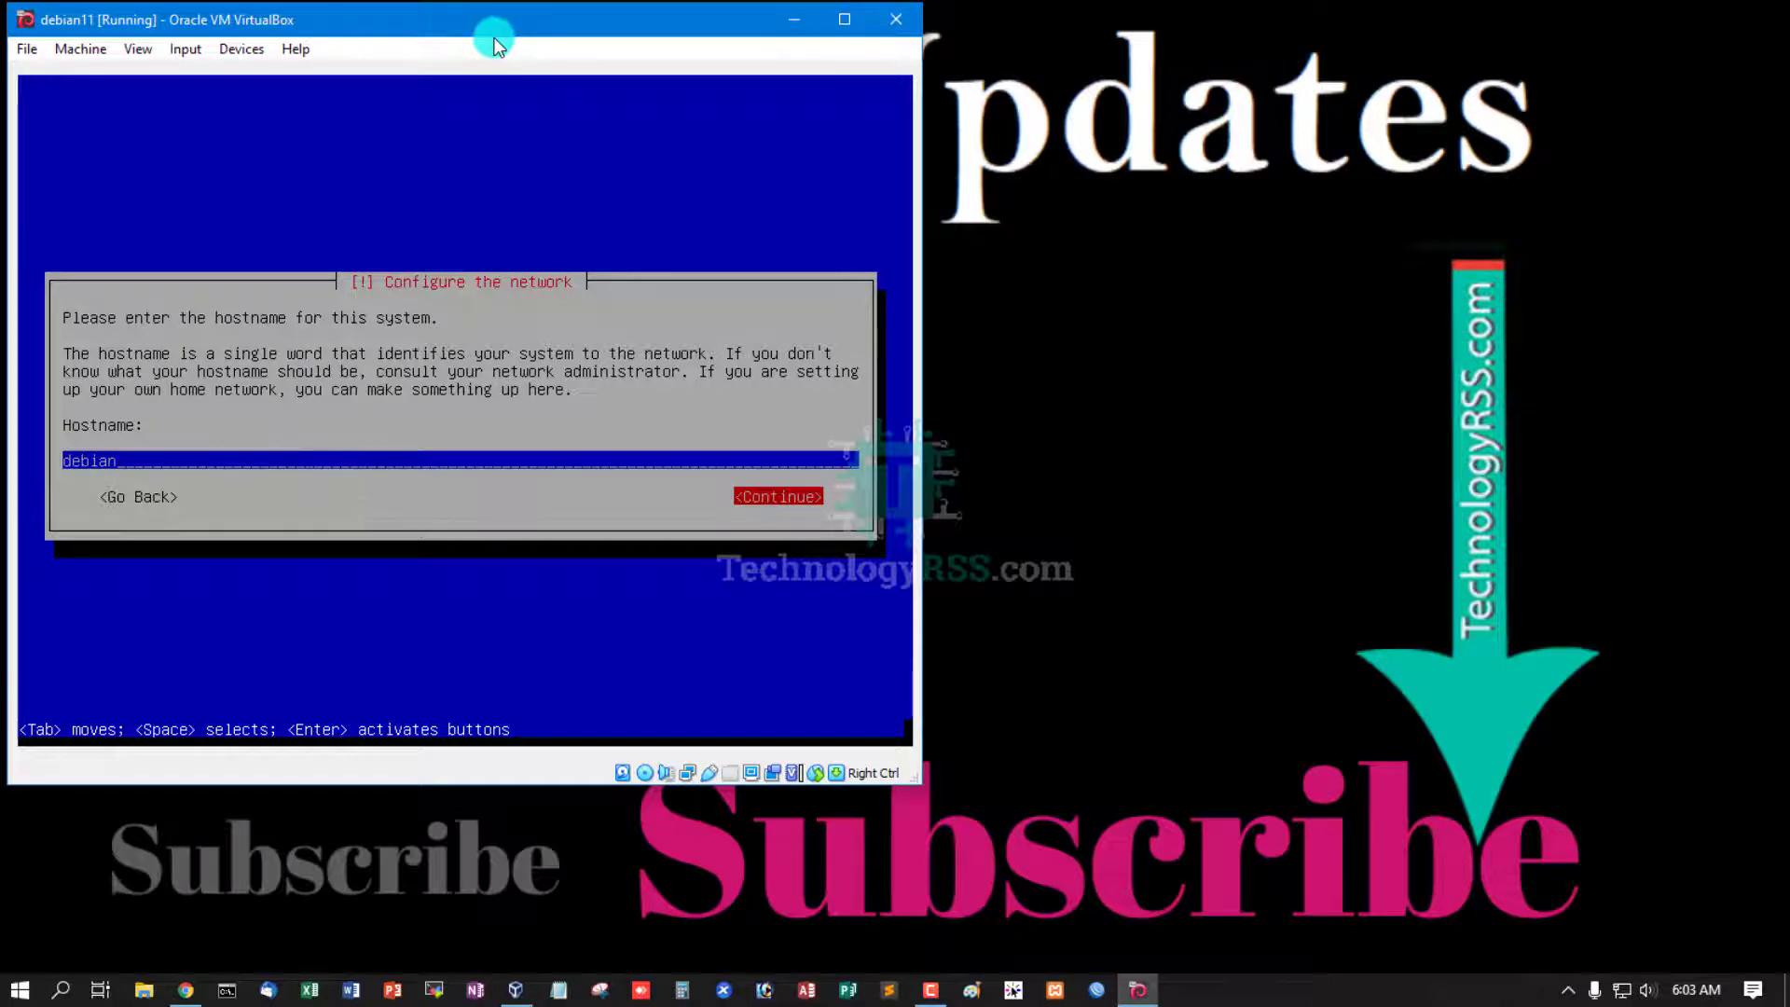
{"action": "key", "text": "Return"}
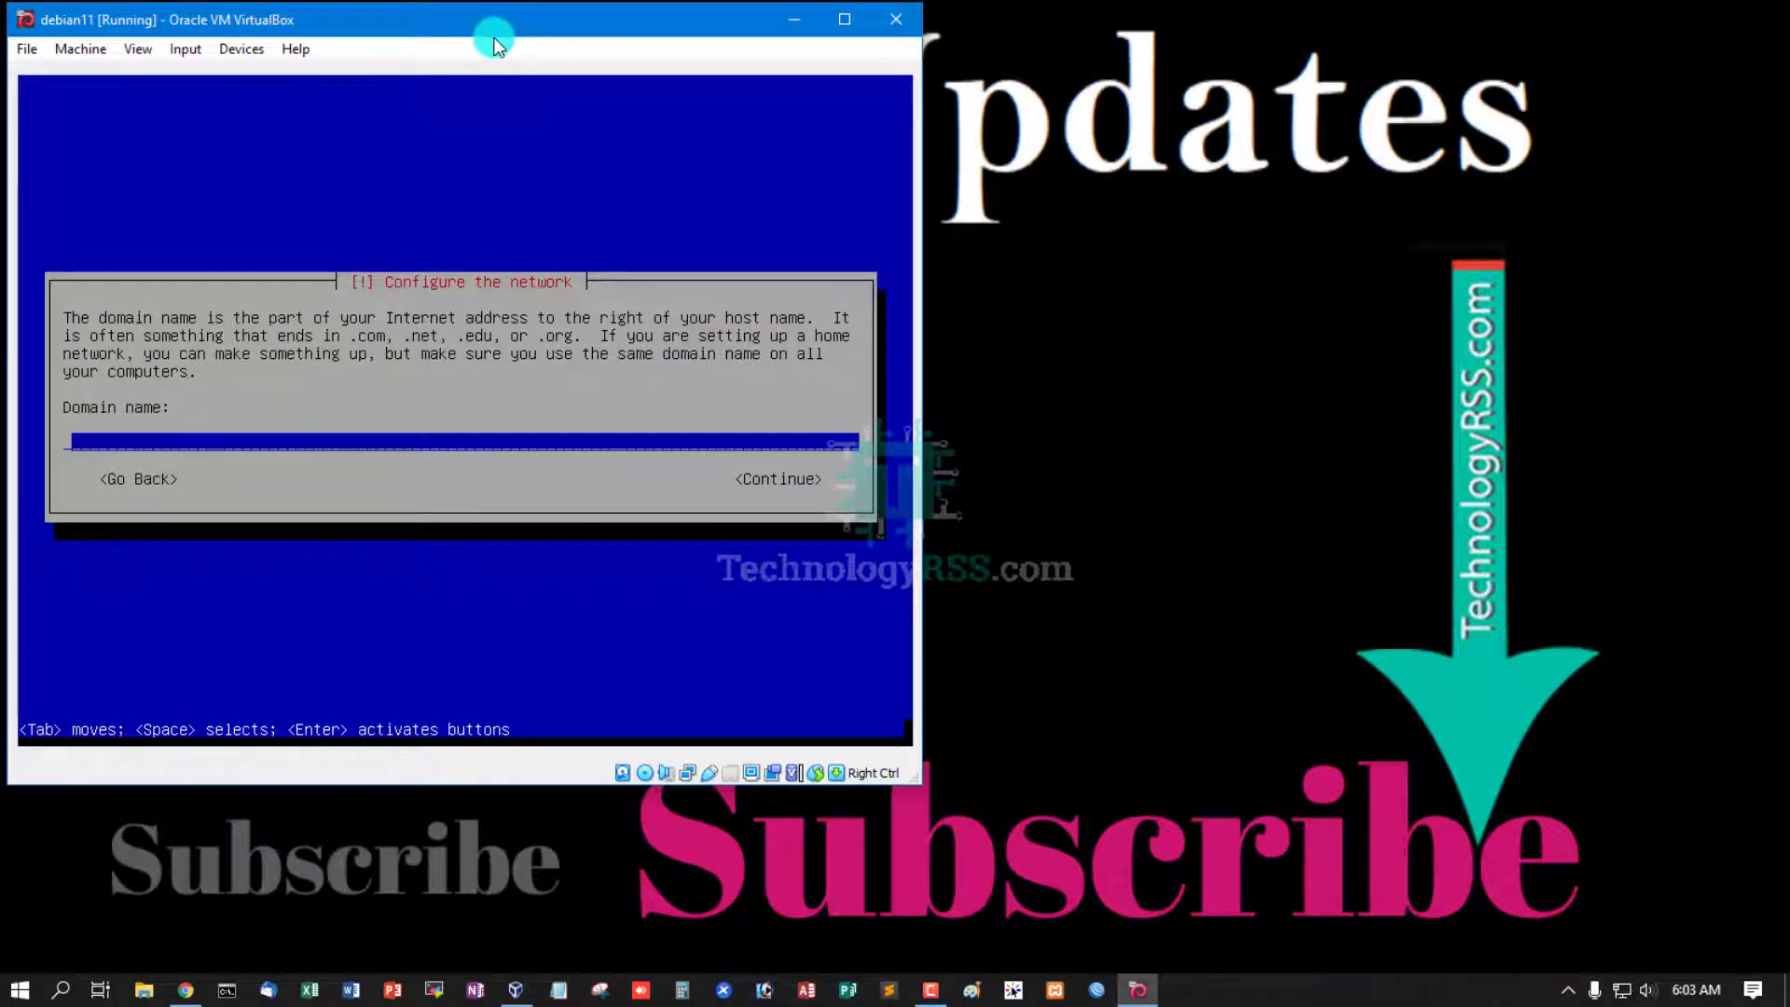
{"action": "type", "text": "tech"}
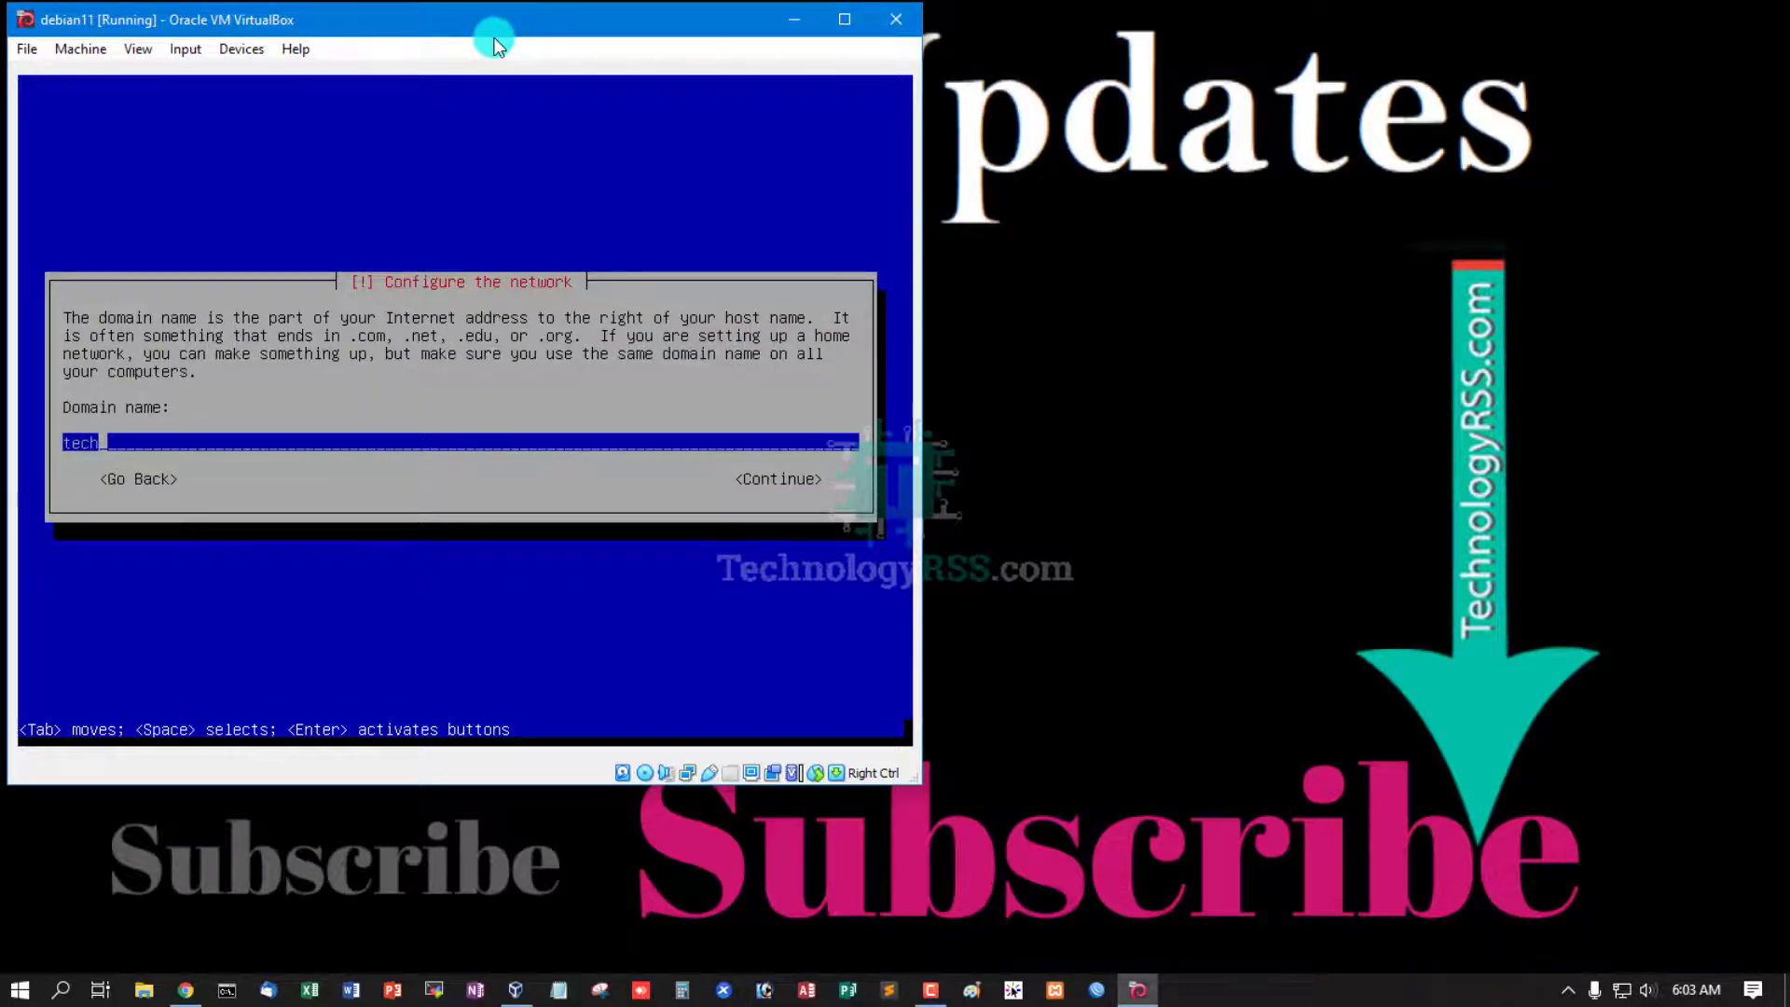
{"action": "type", "text": "nologyrss.local"}
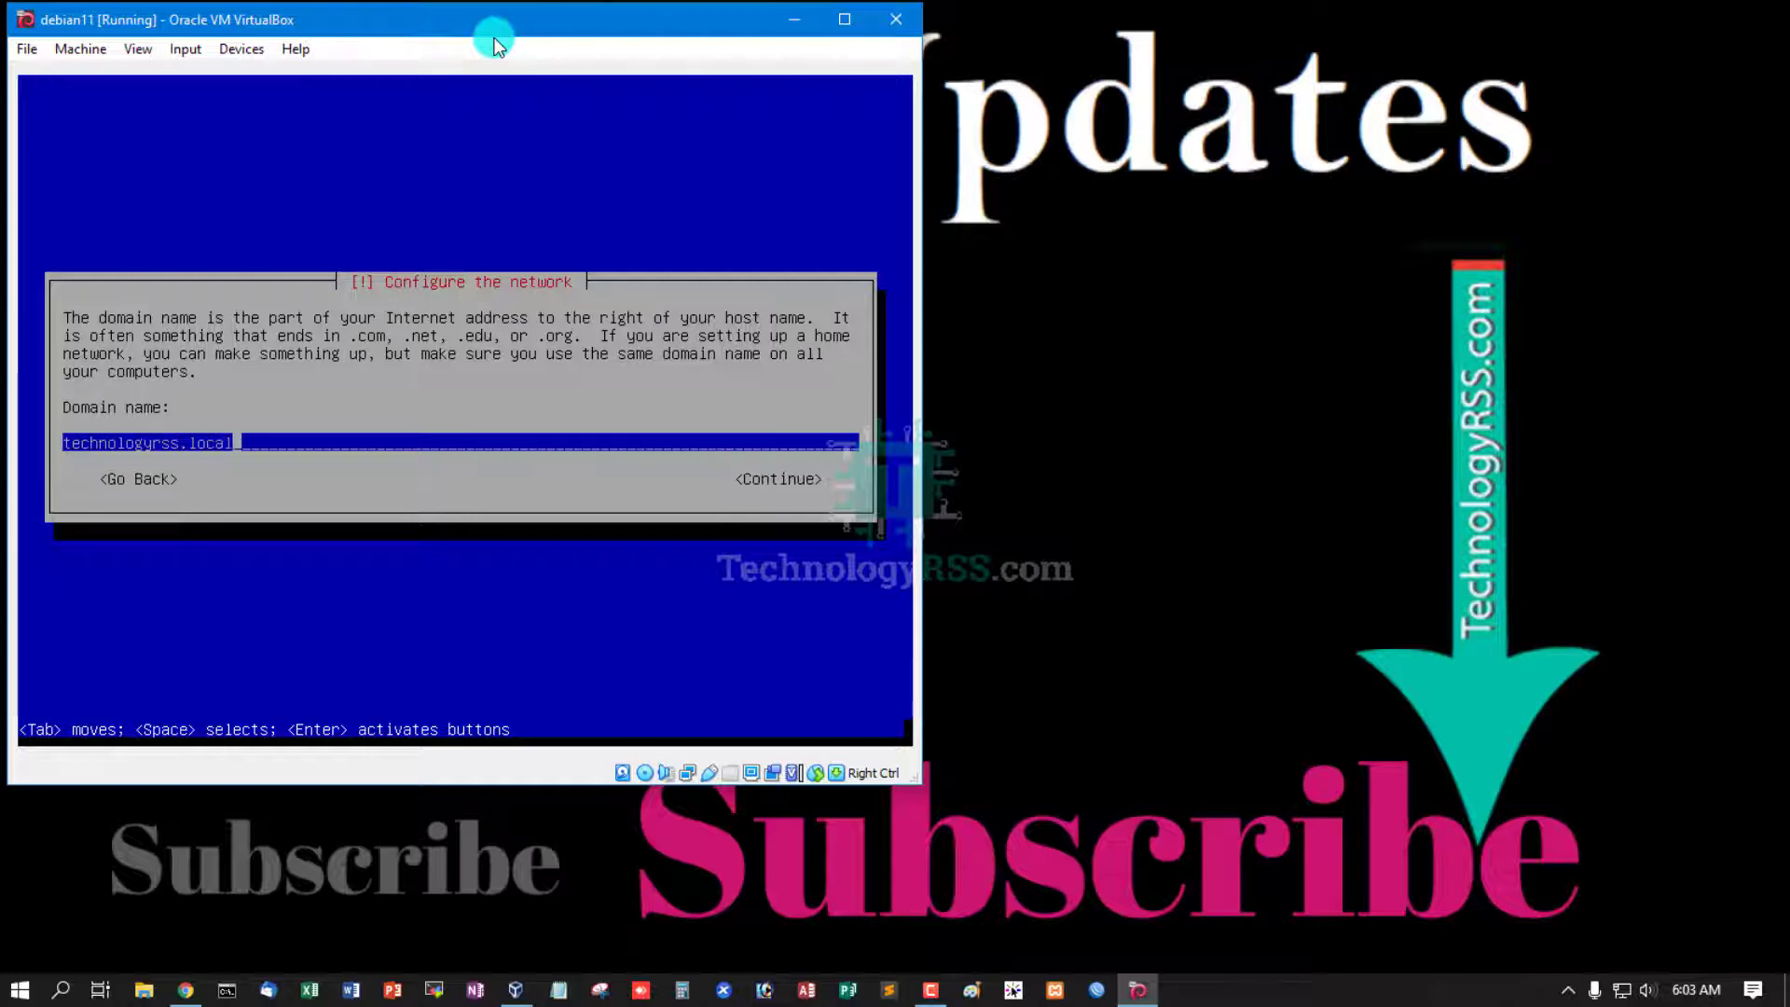
{"action": "key", "text": "Return"}
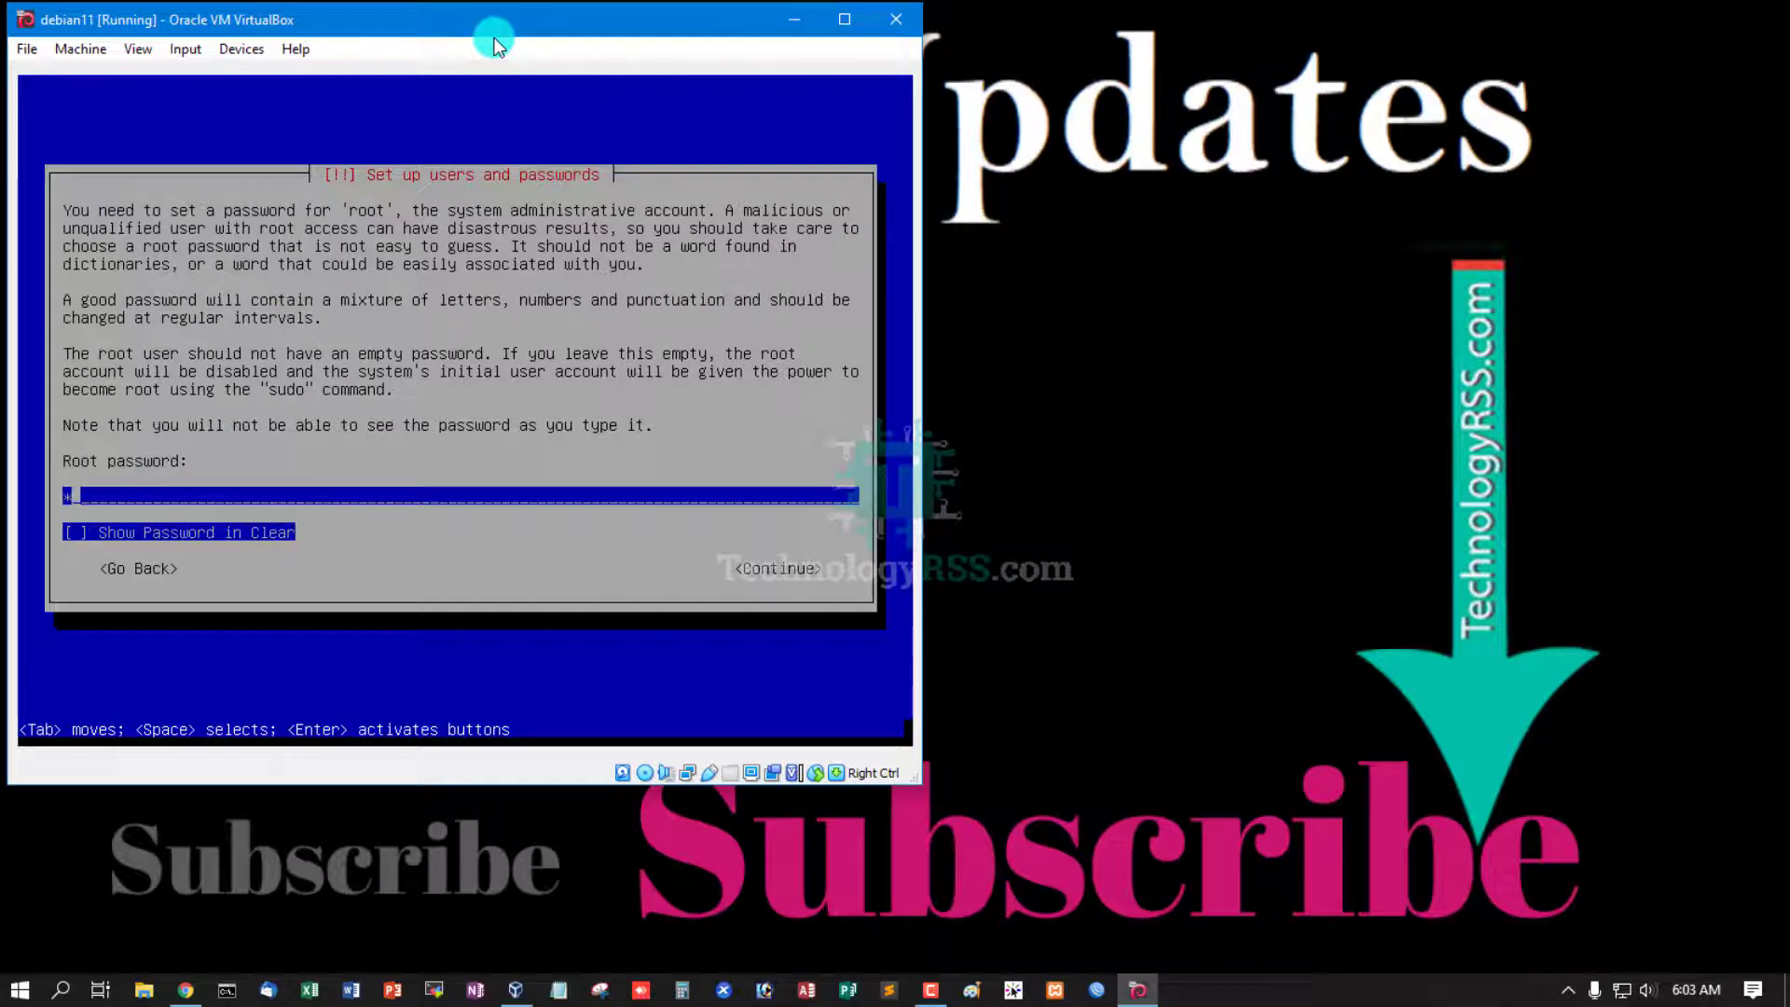
- Enter and confirm the root password
{"action": "type", "text": "*****"}
{"action": "key", "text": "Return"}
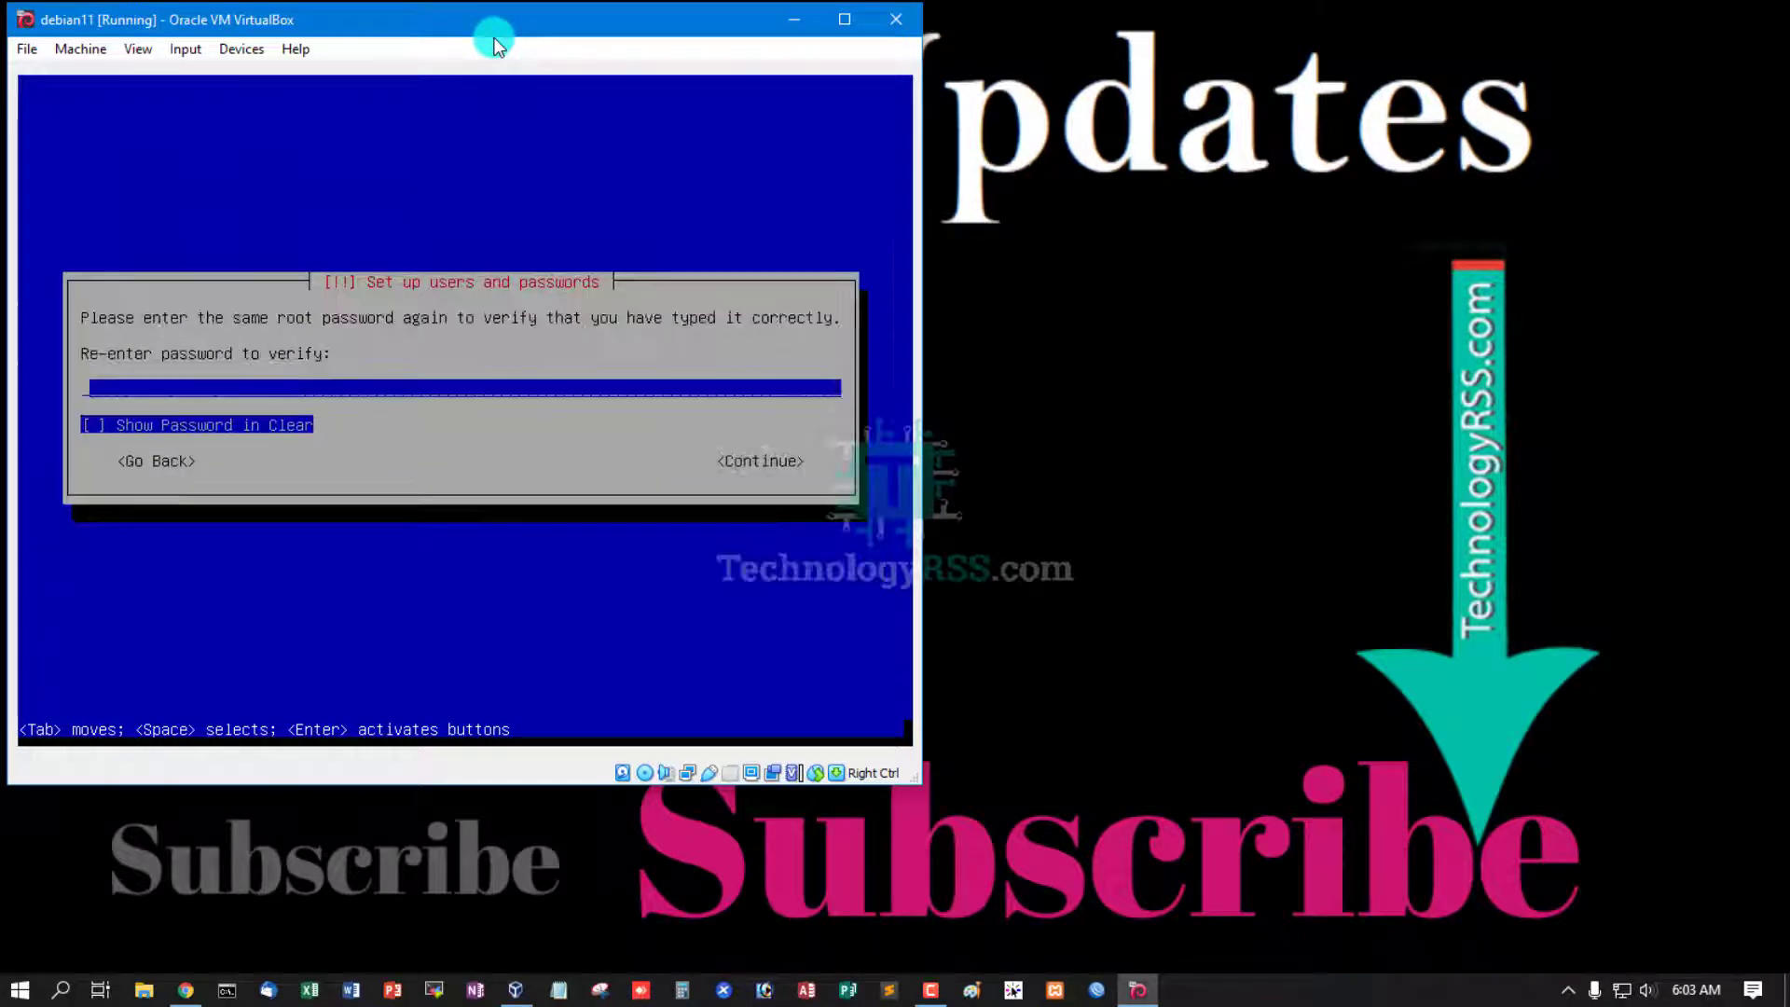
{"action": "type", "text": "******"}
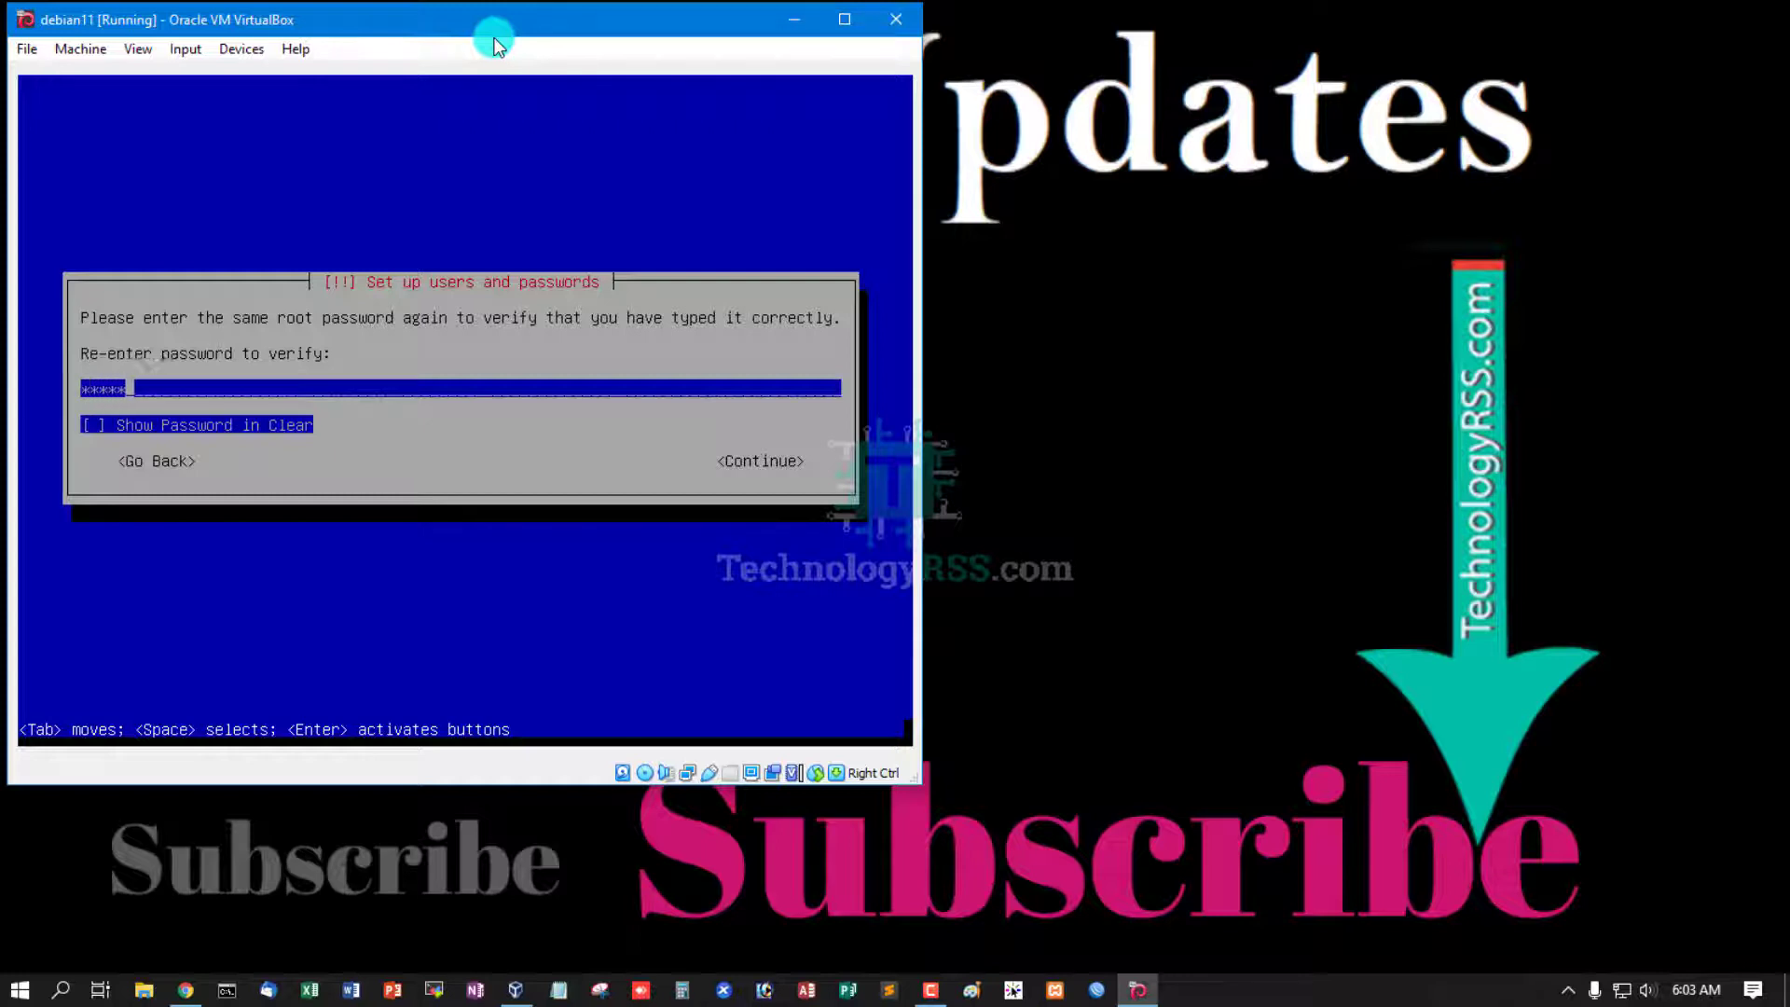
{"action": "type", "text": "***"}
{"action": "key", "text": "Return"}
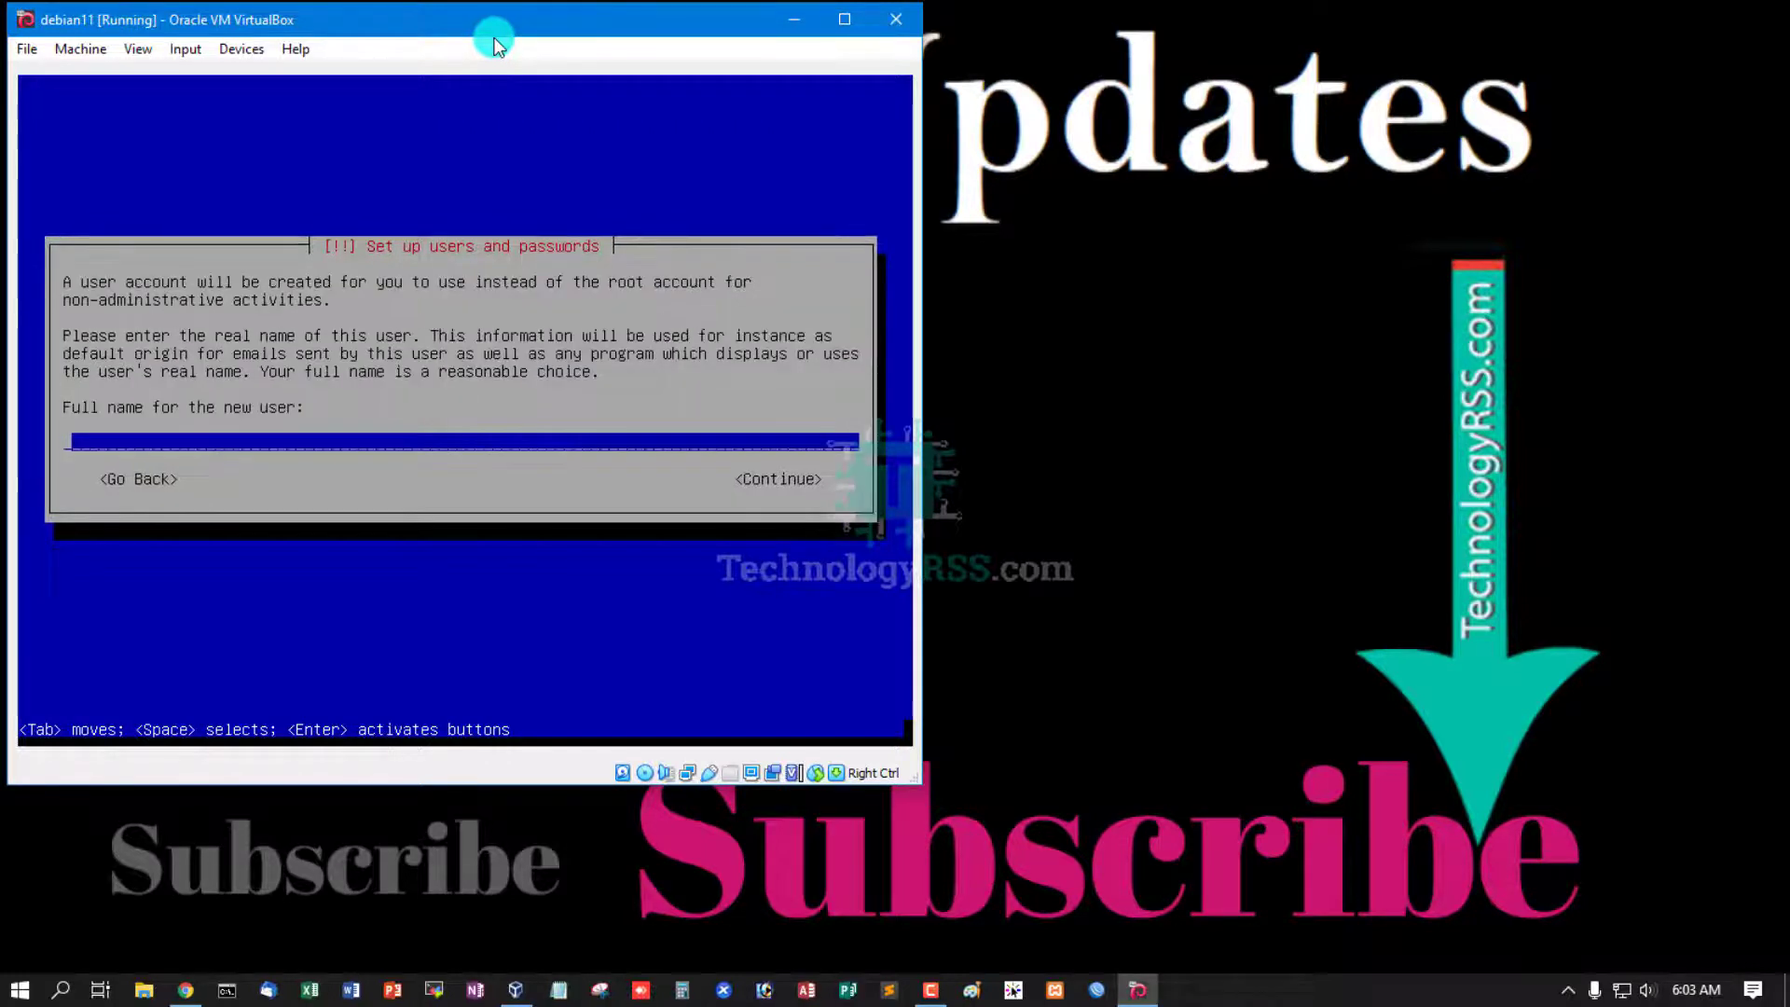
- Create the user account with its full name, the suggested username and a confirmed password
{"action": "type", "text": "tech"}
{"action": "key", "text": "Return"}
{"action": "key", "text": "Return"}
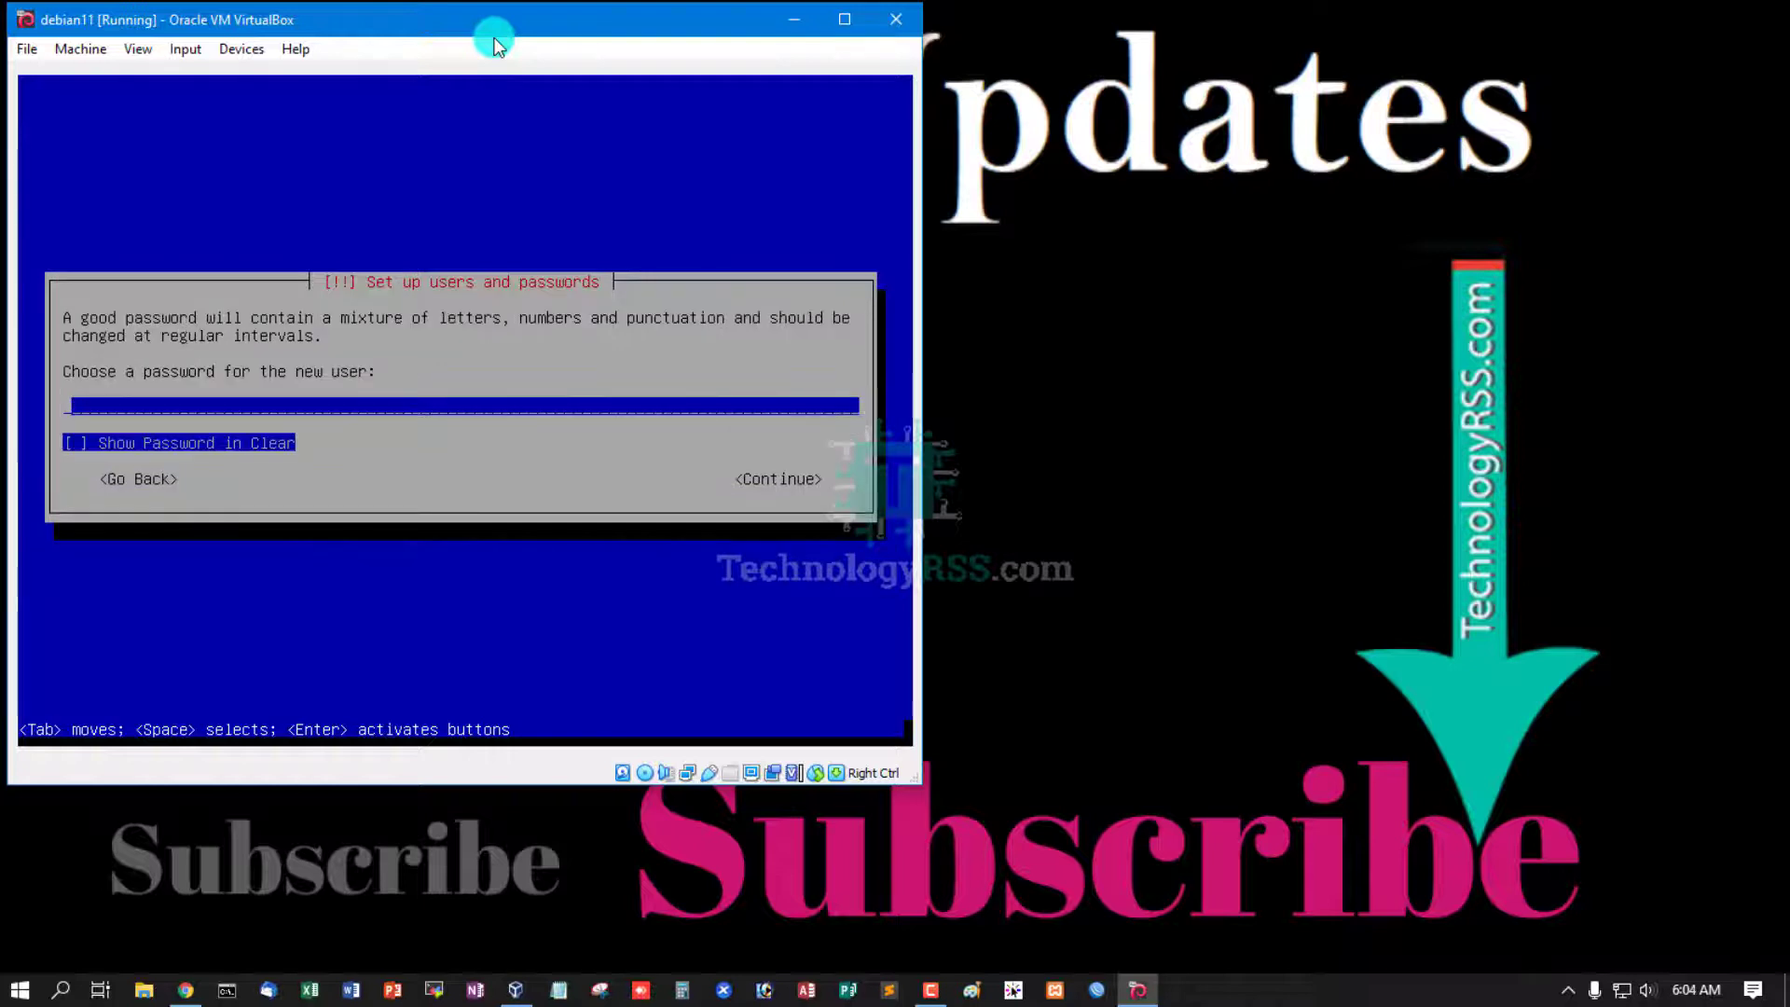
{"action": "type", "text": "*******"}
{"action": "key", "text": "Return"}
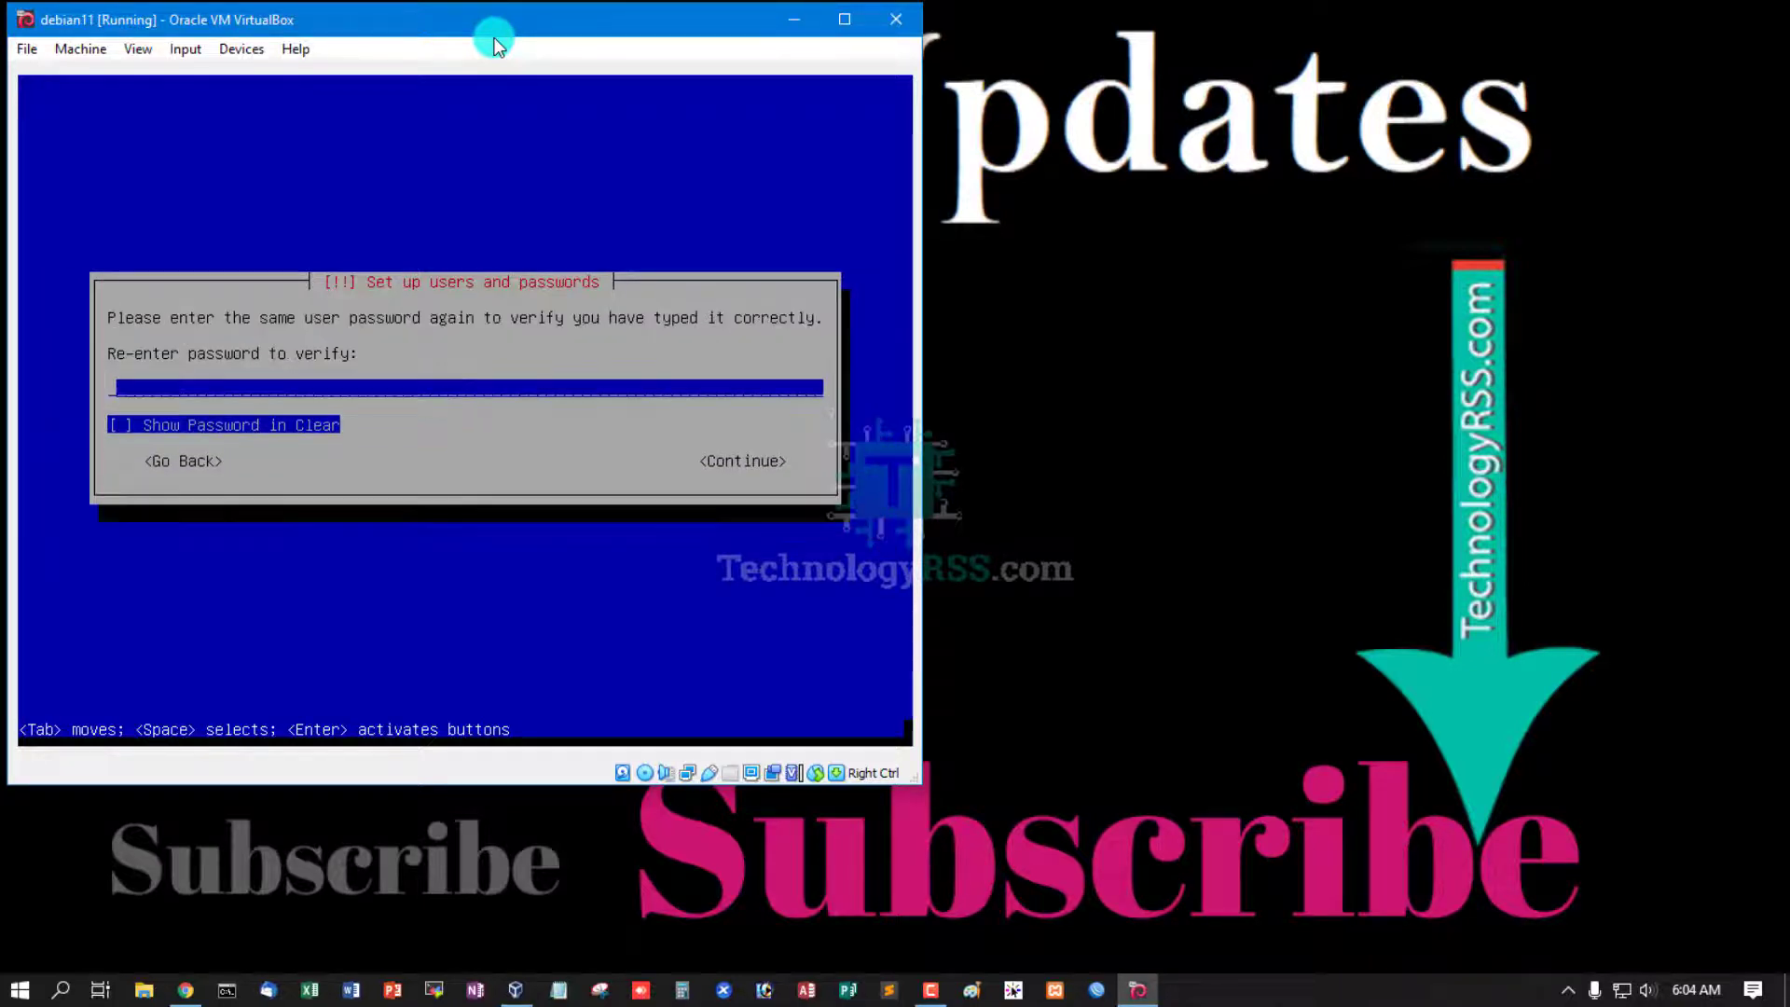
{"action": "type", "text": "*******"}
{"action": "key", "text": "Return"}
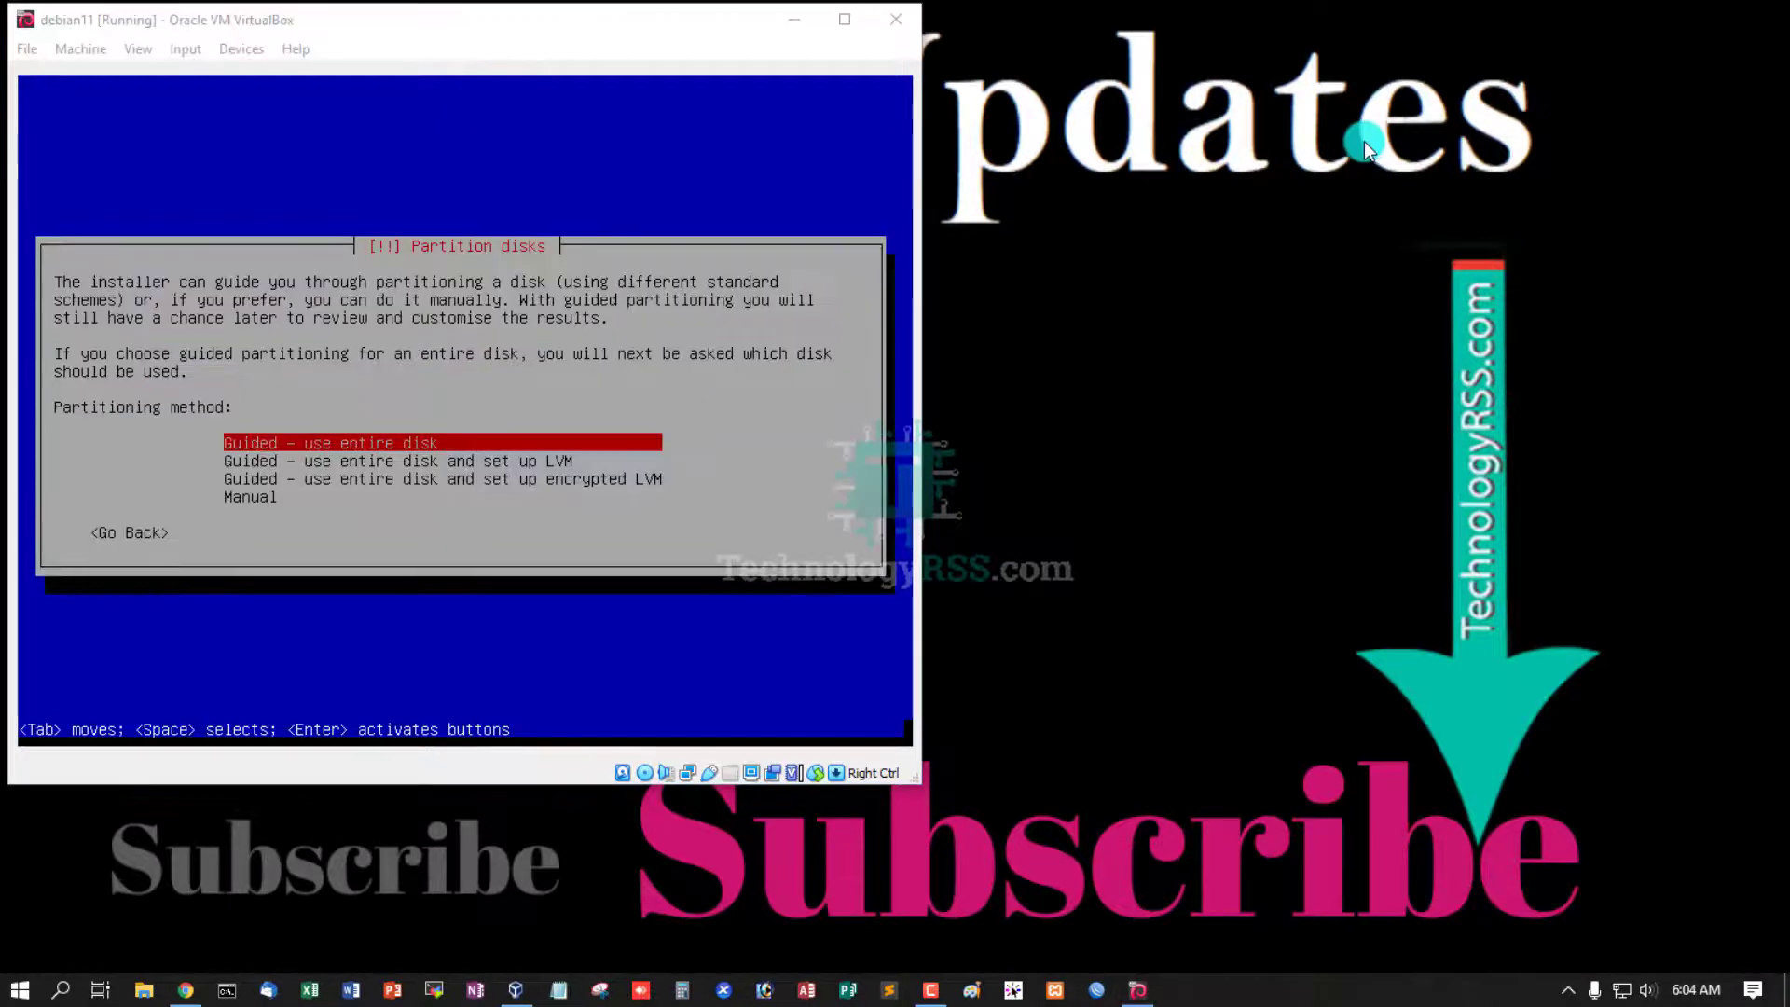
- Guided-partition the whole 16.1 GB disk with all files in one partition and write the changes
{"action": "left_click", "coordinate": [415, 35]}
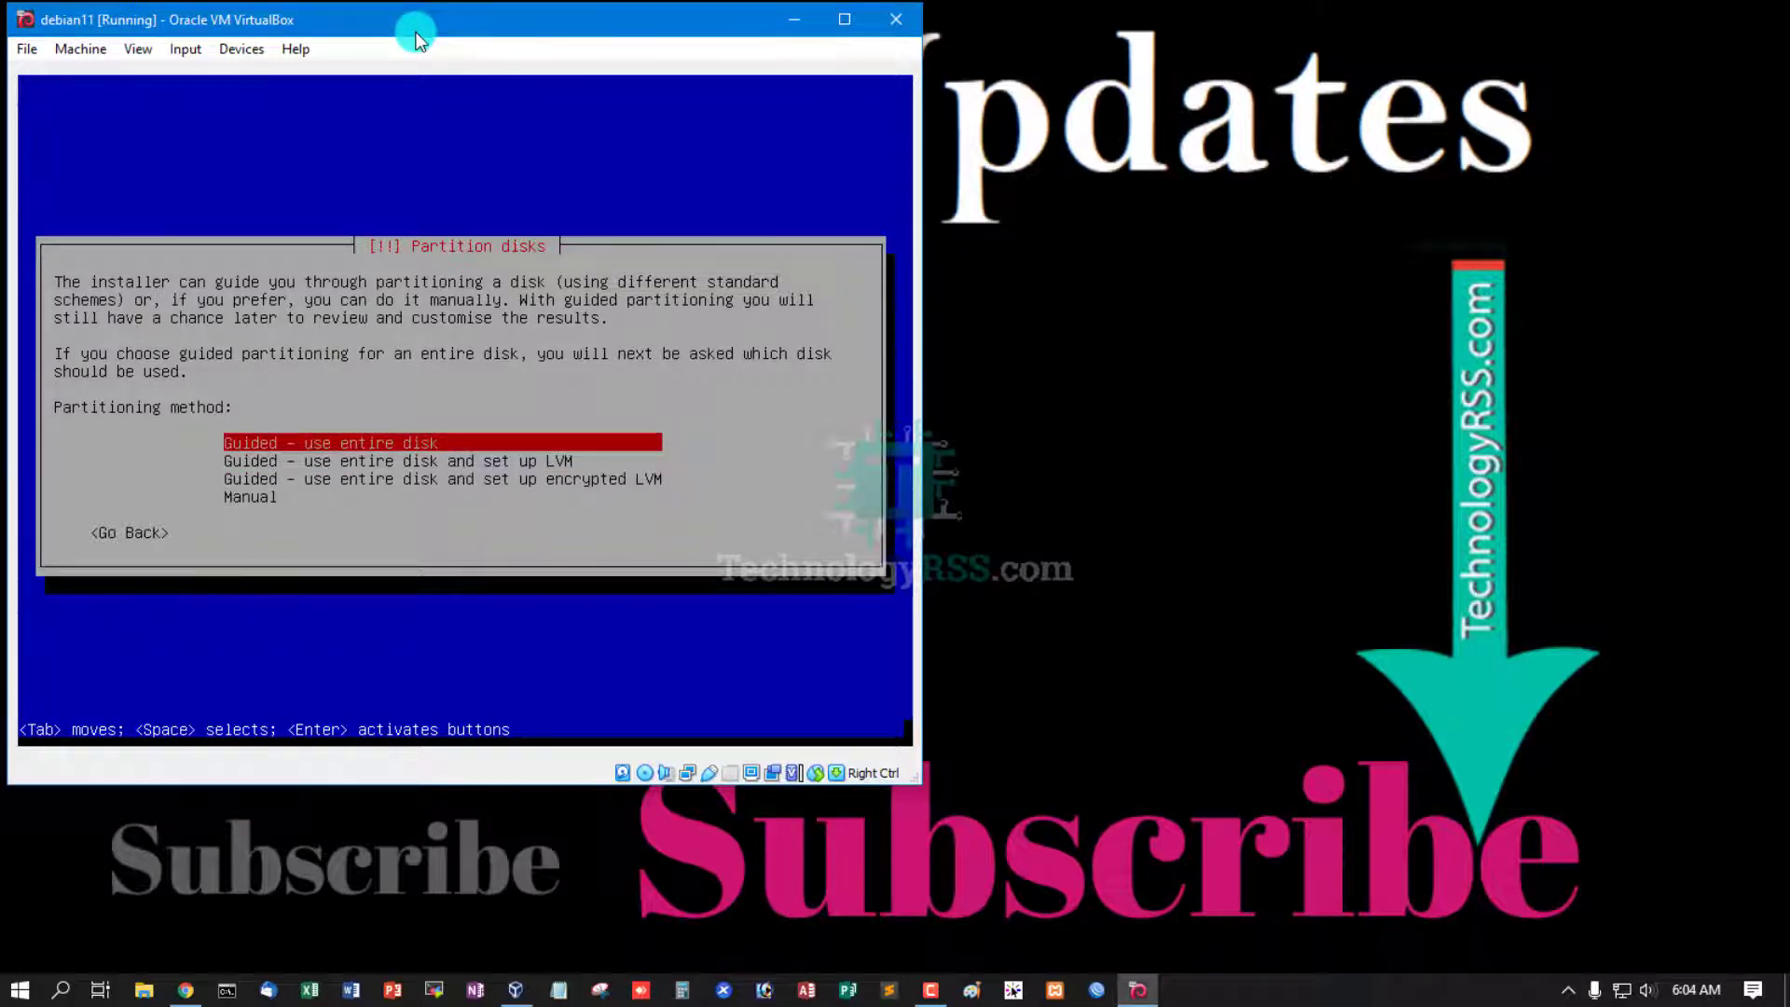
{"action": "key", "text": "Return"}
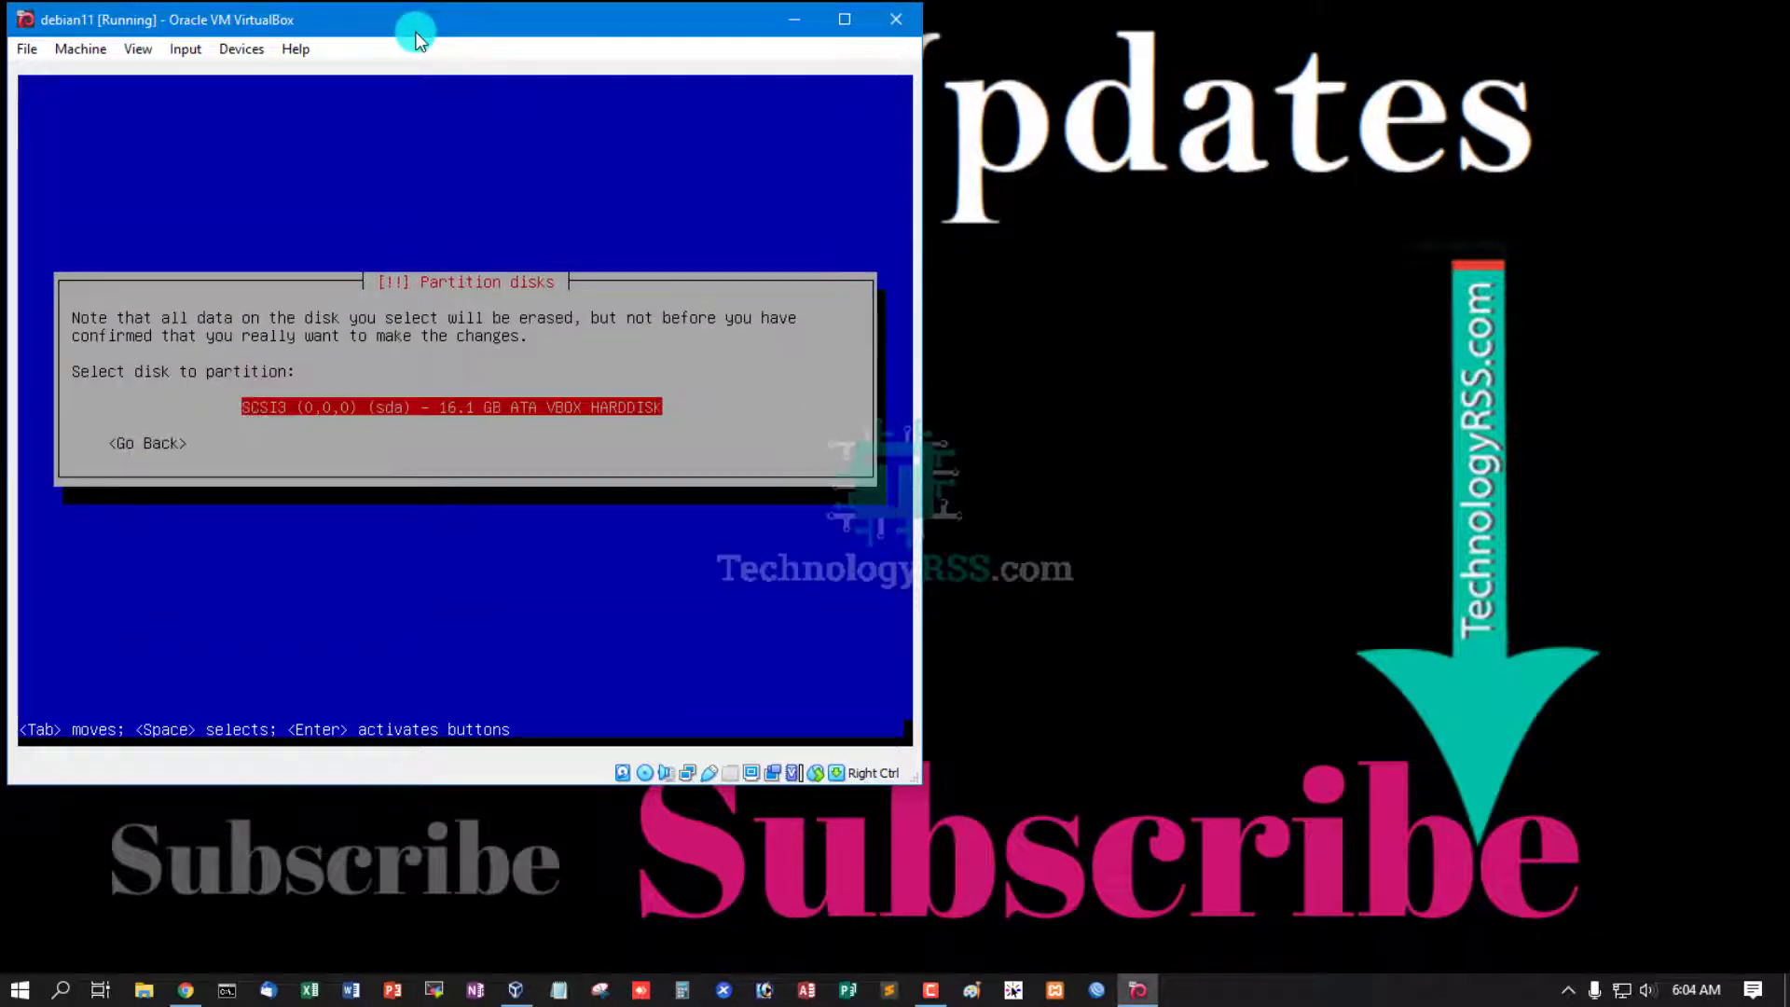
{"action": "key", "text": "Return"}
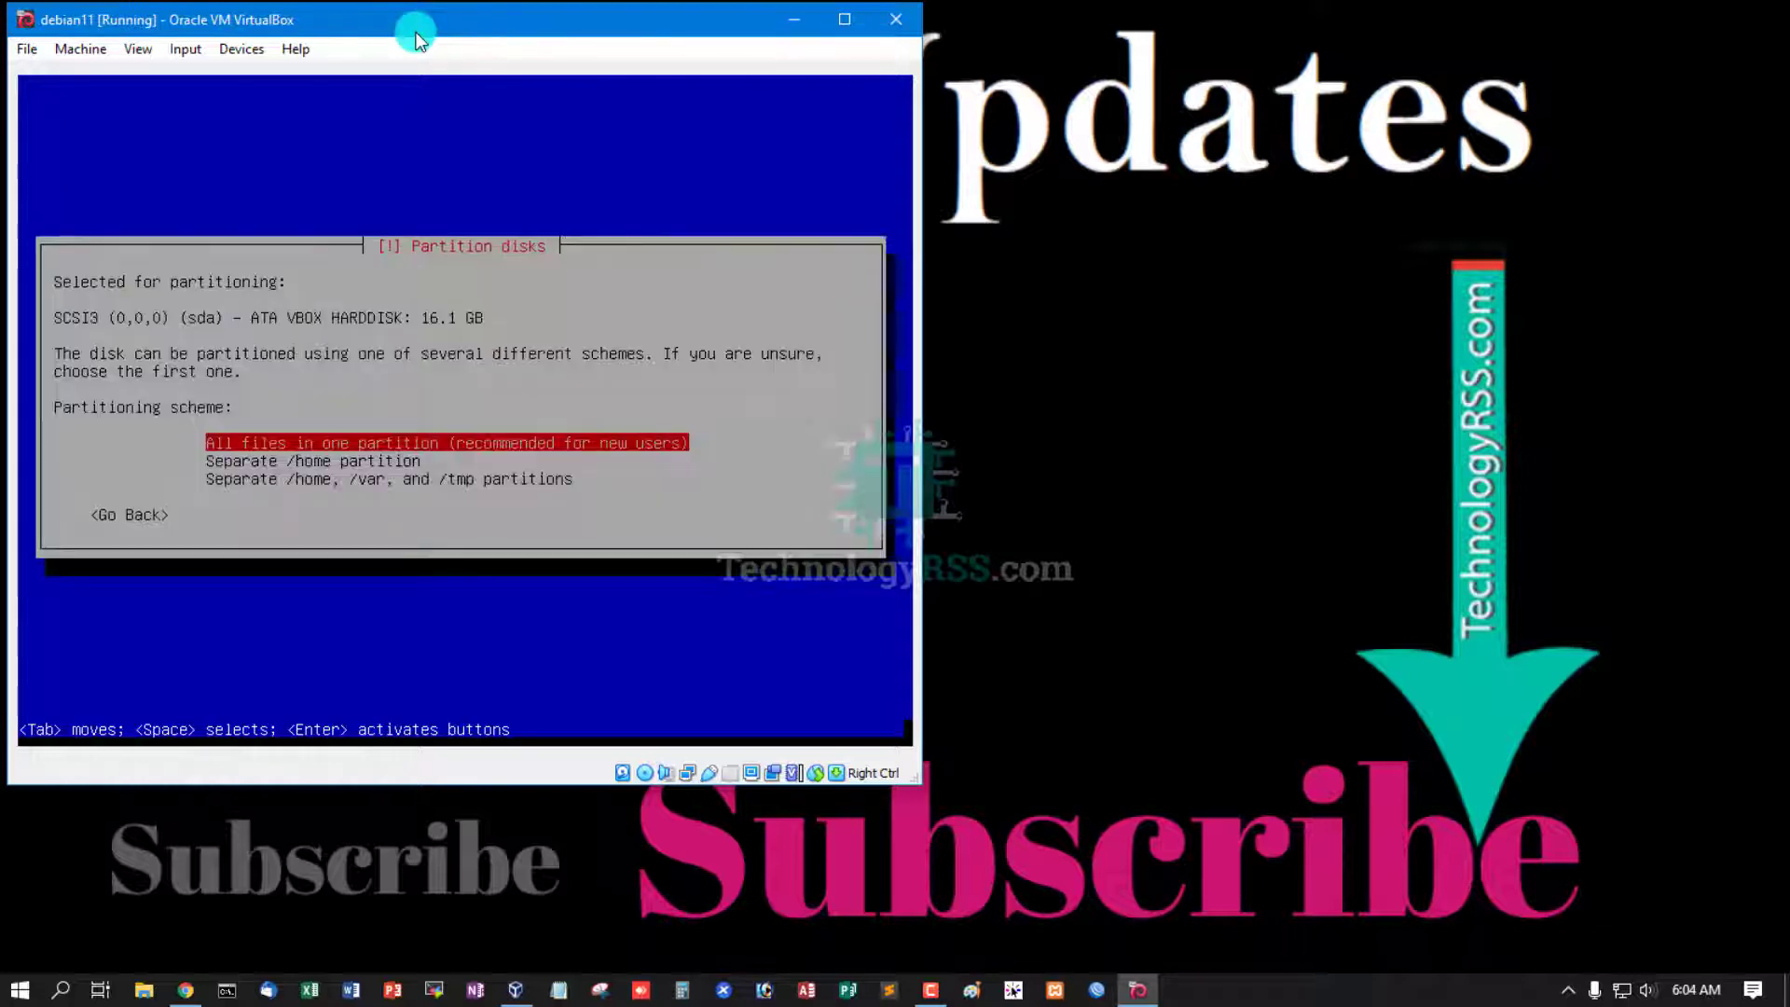
{"action": "key", "text": "Return"}
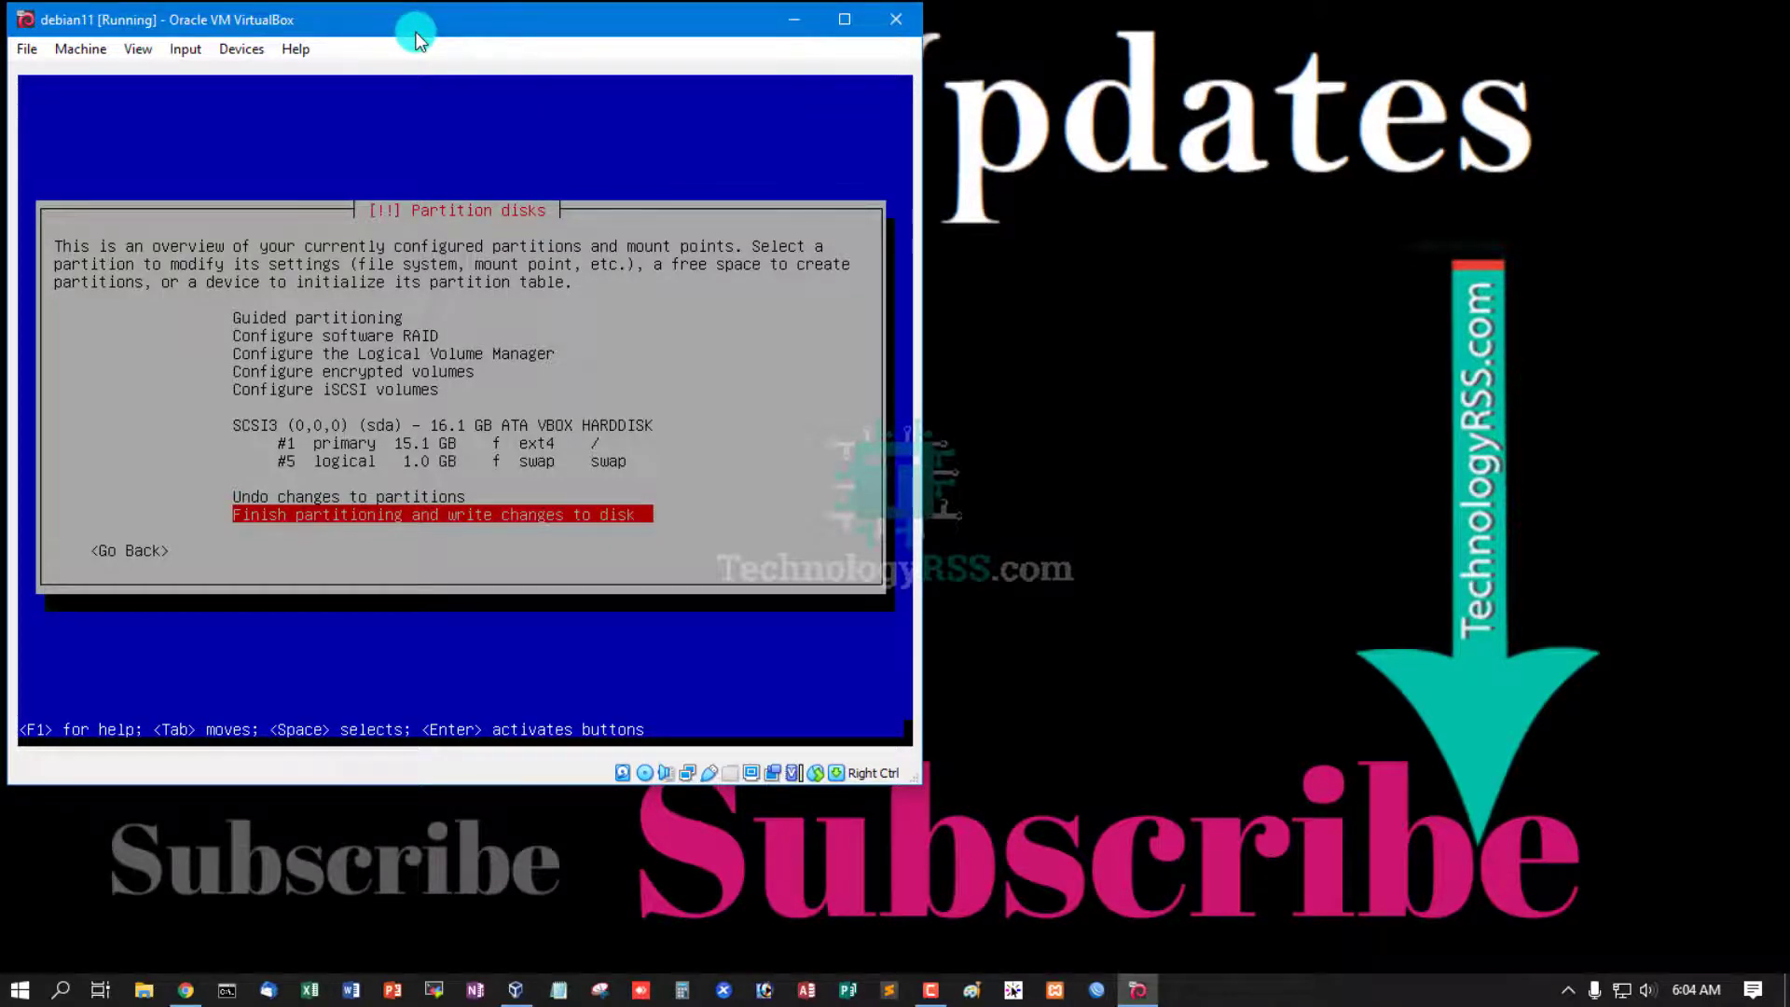
{"action": "key", "text": "Return"}
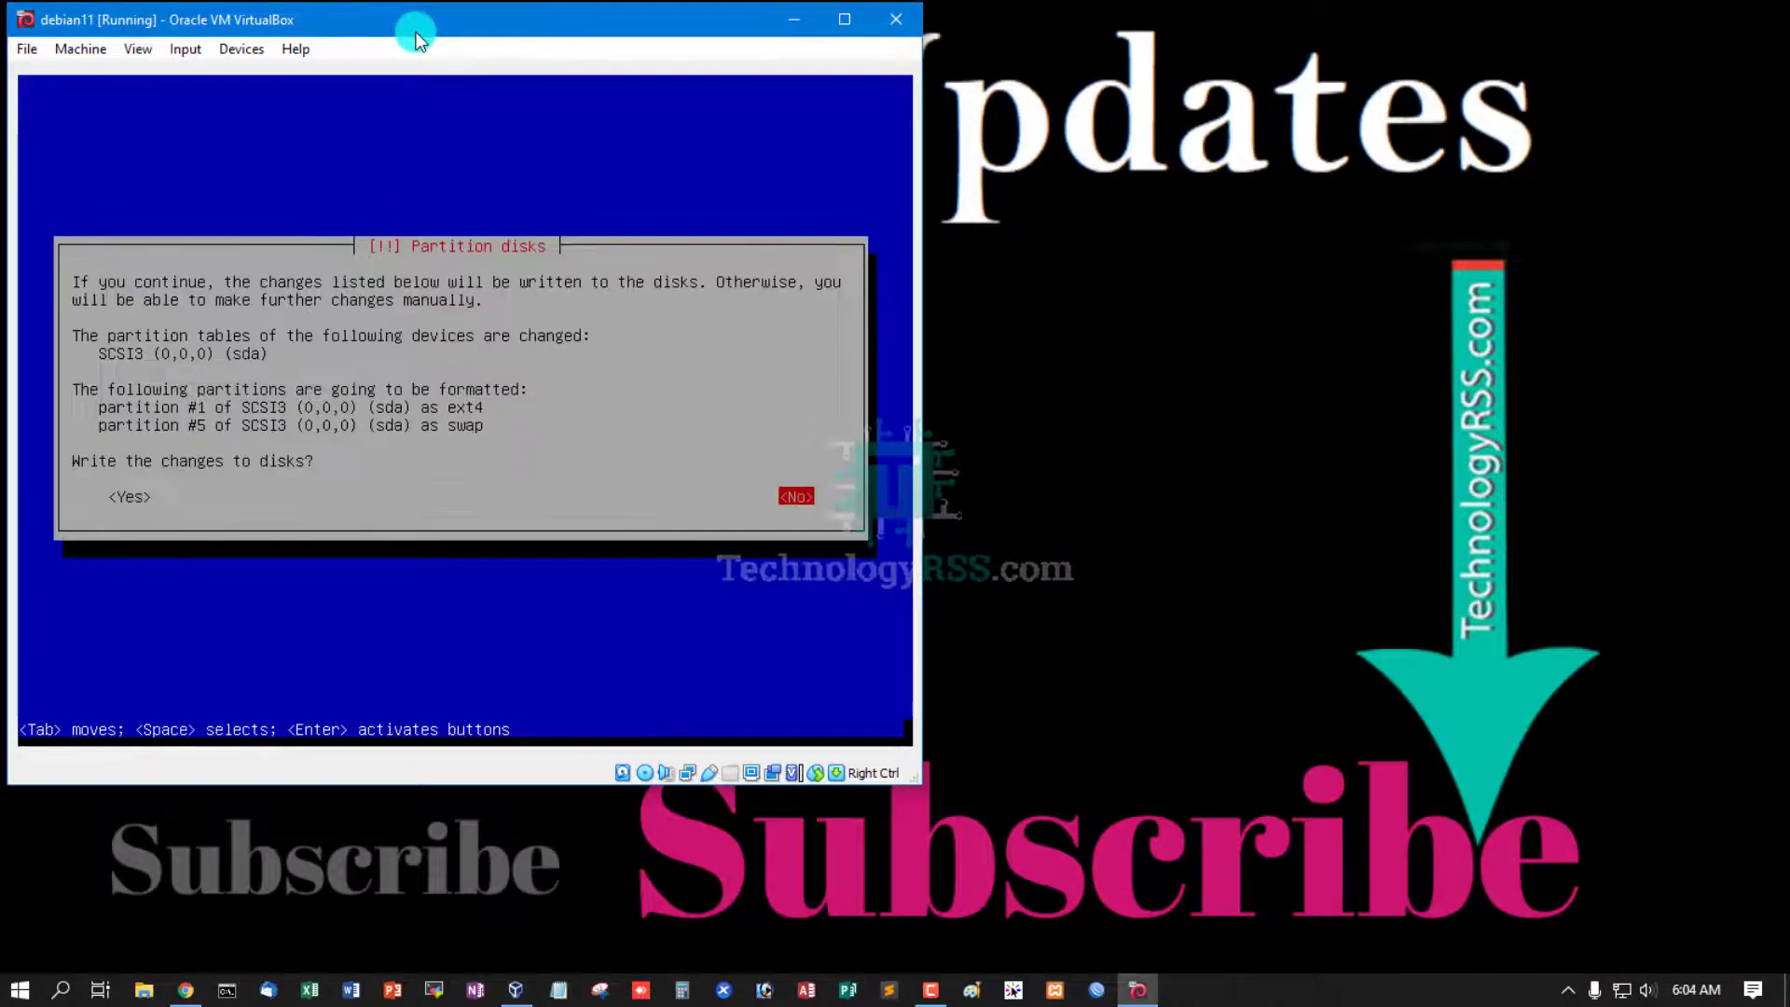
{"action": "key", "text": "Tab"}
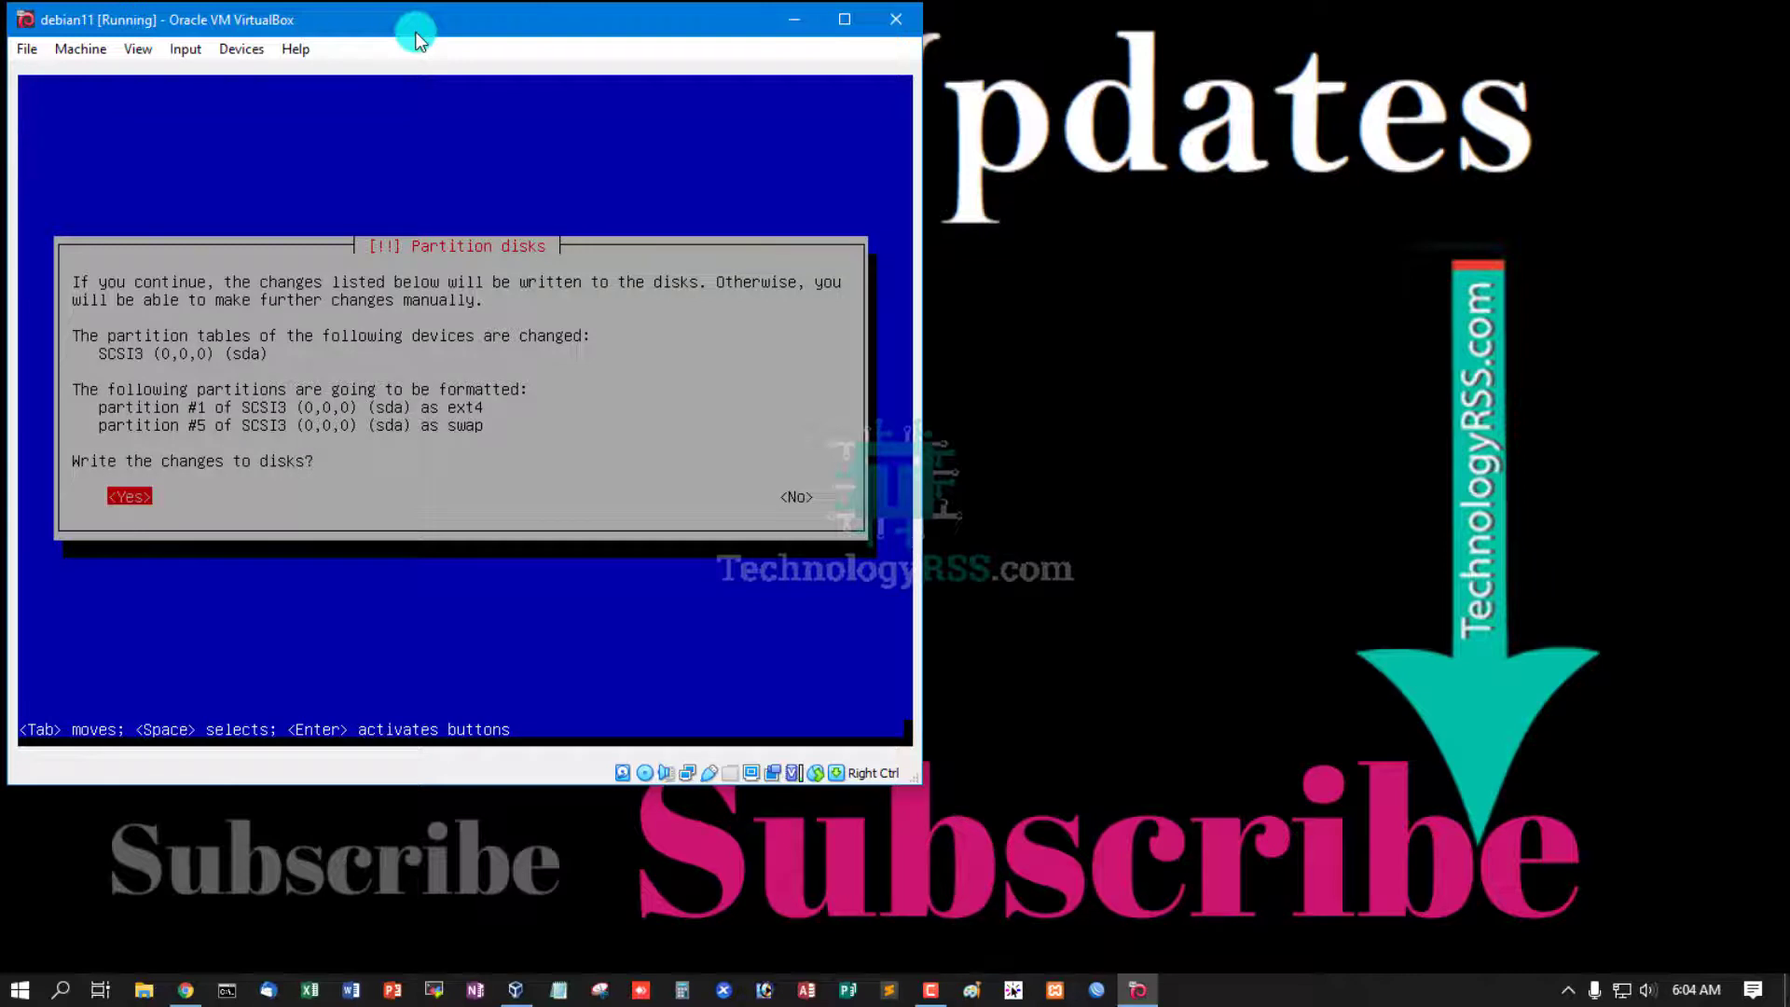
{"action": "key", "text": "Return"}
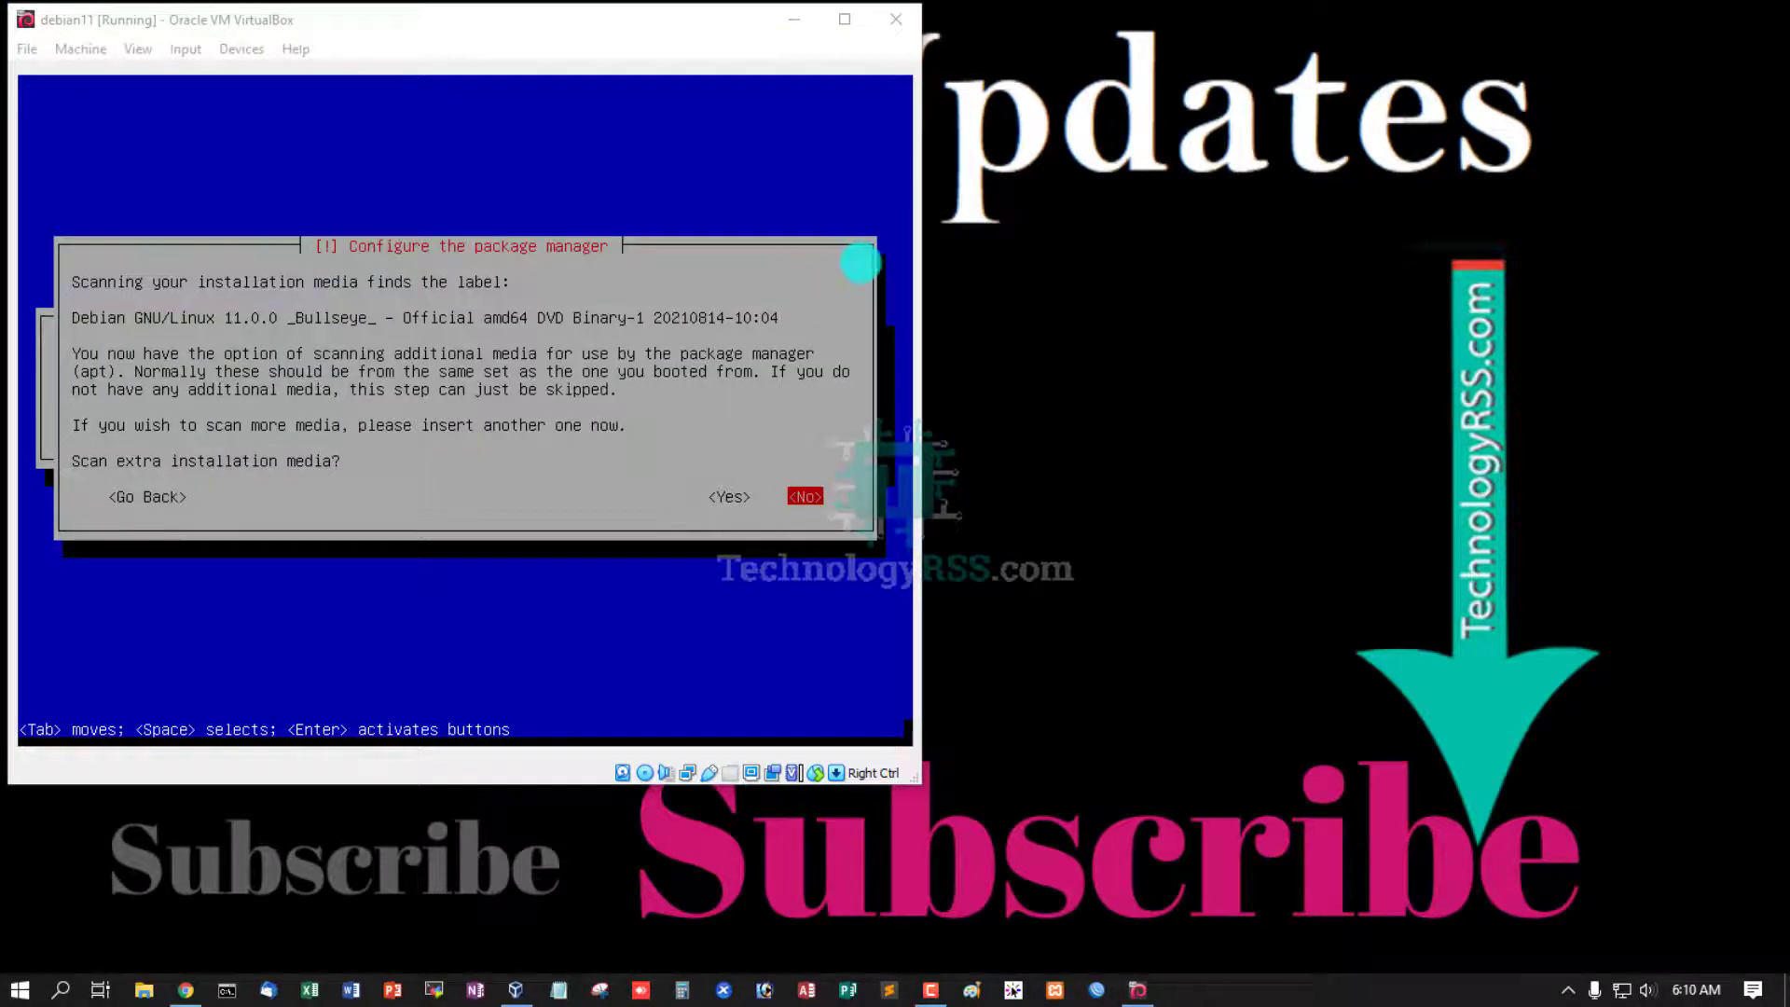
- Decline scanning extra installation media and agree to use a network mirror
{"action": "left_click", "coordinate": [495, 48]}
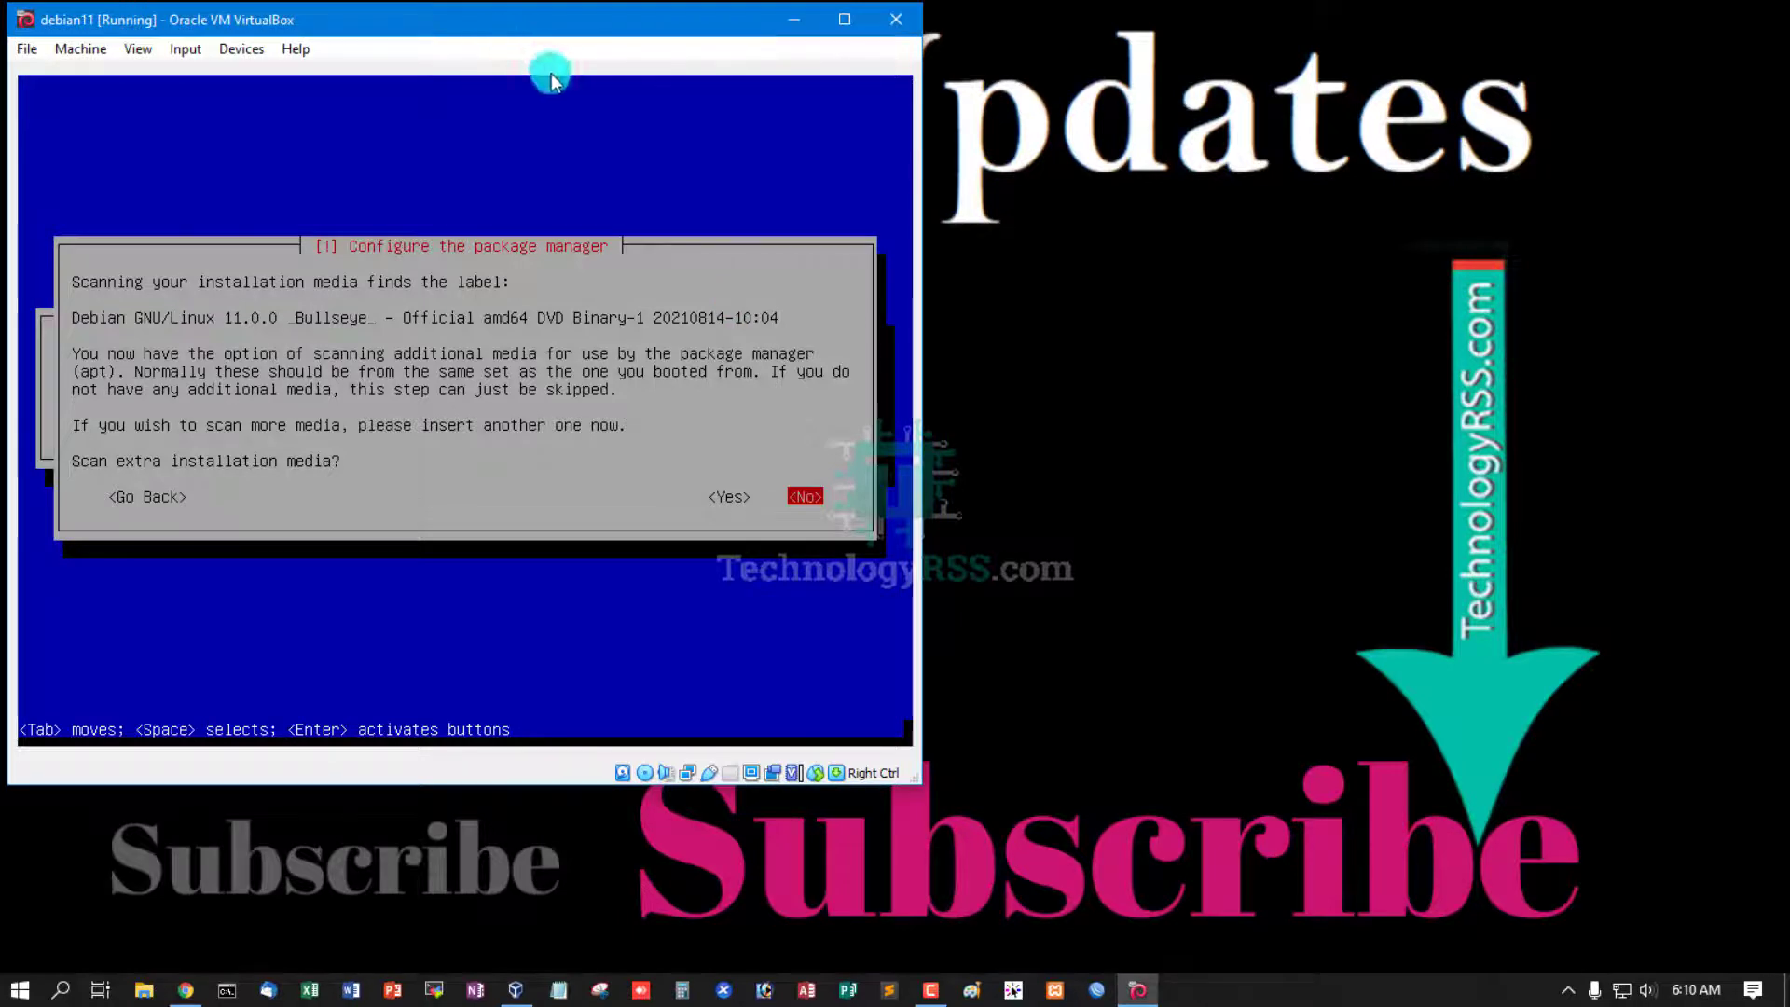
{"action": "key", "text": "Return"}
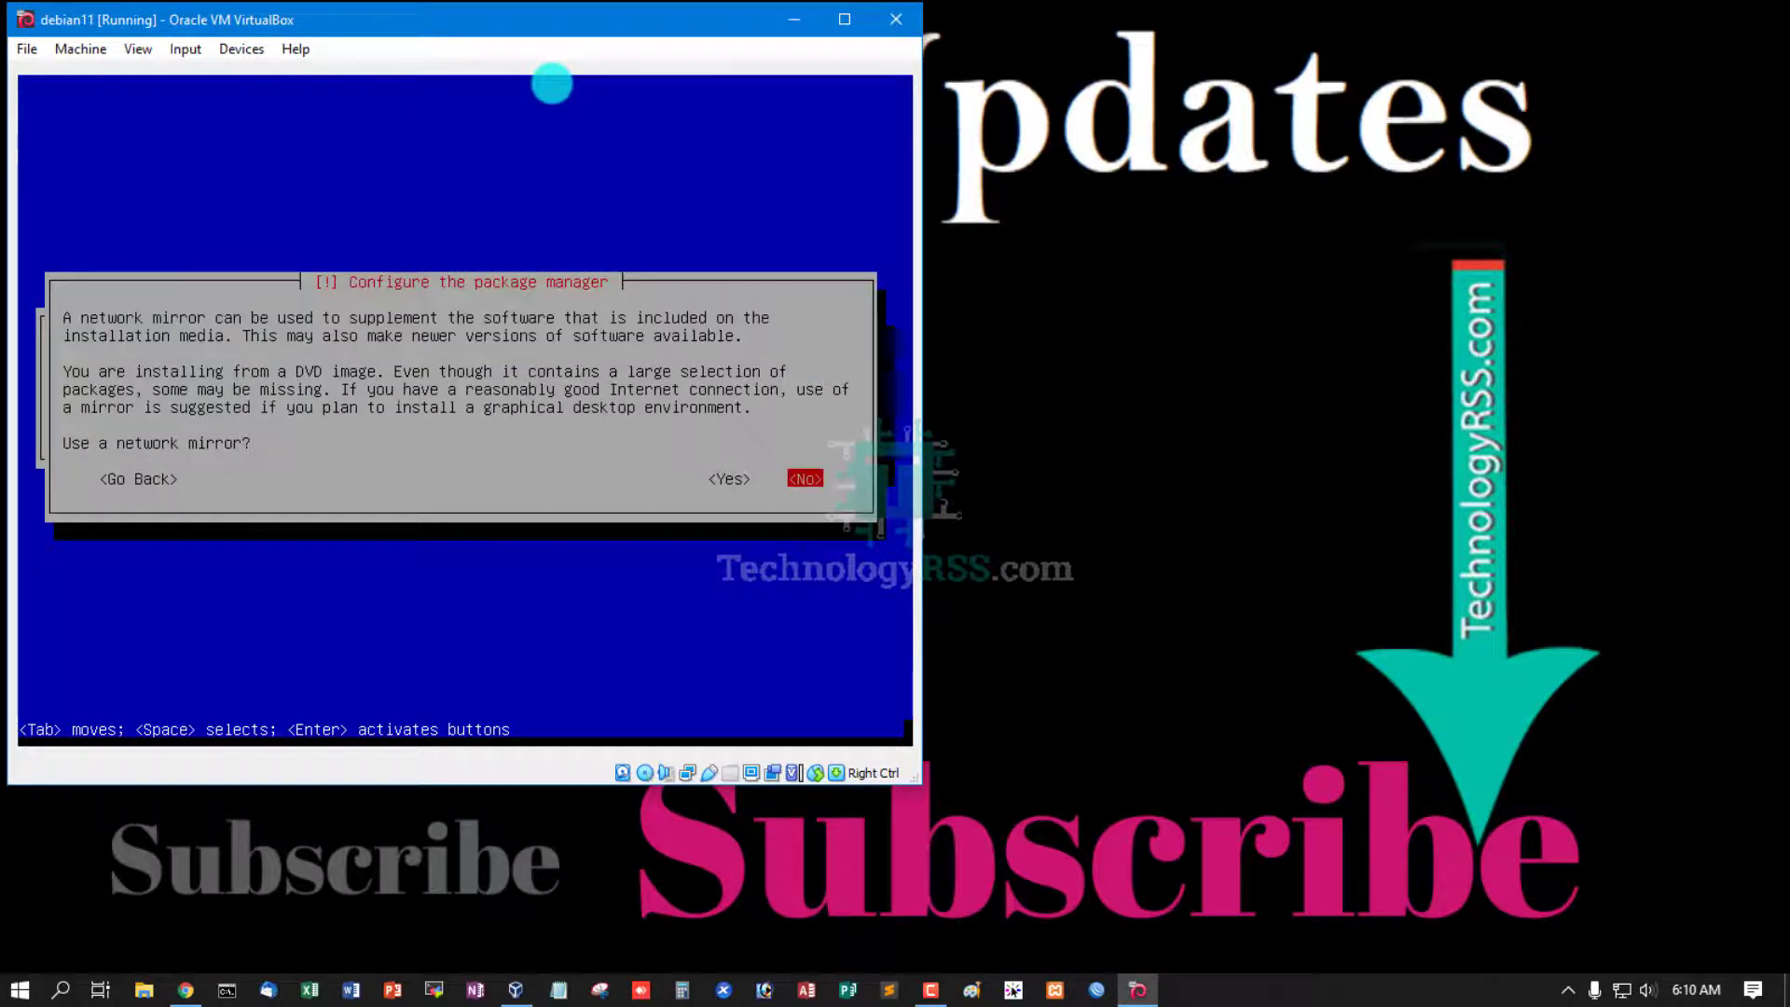
{"action": "key", "text": "Left"}
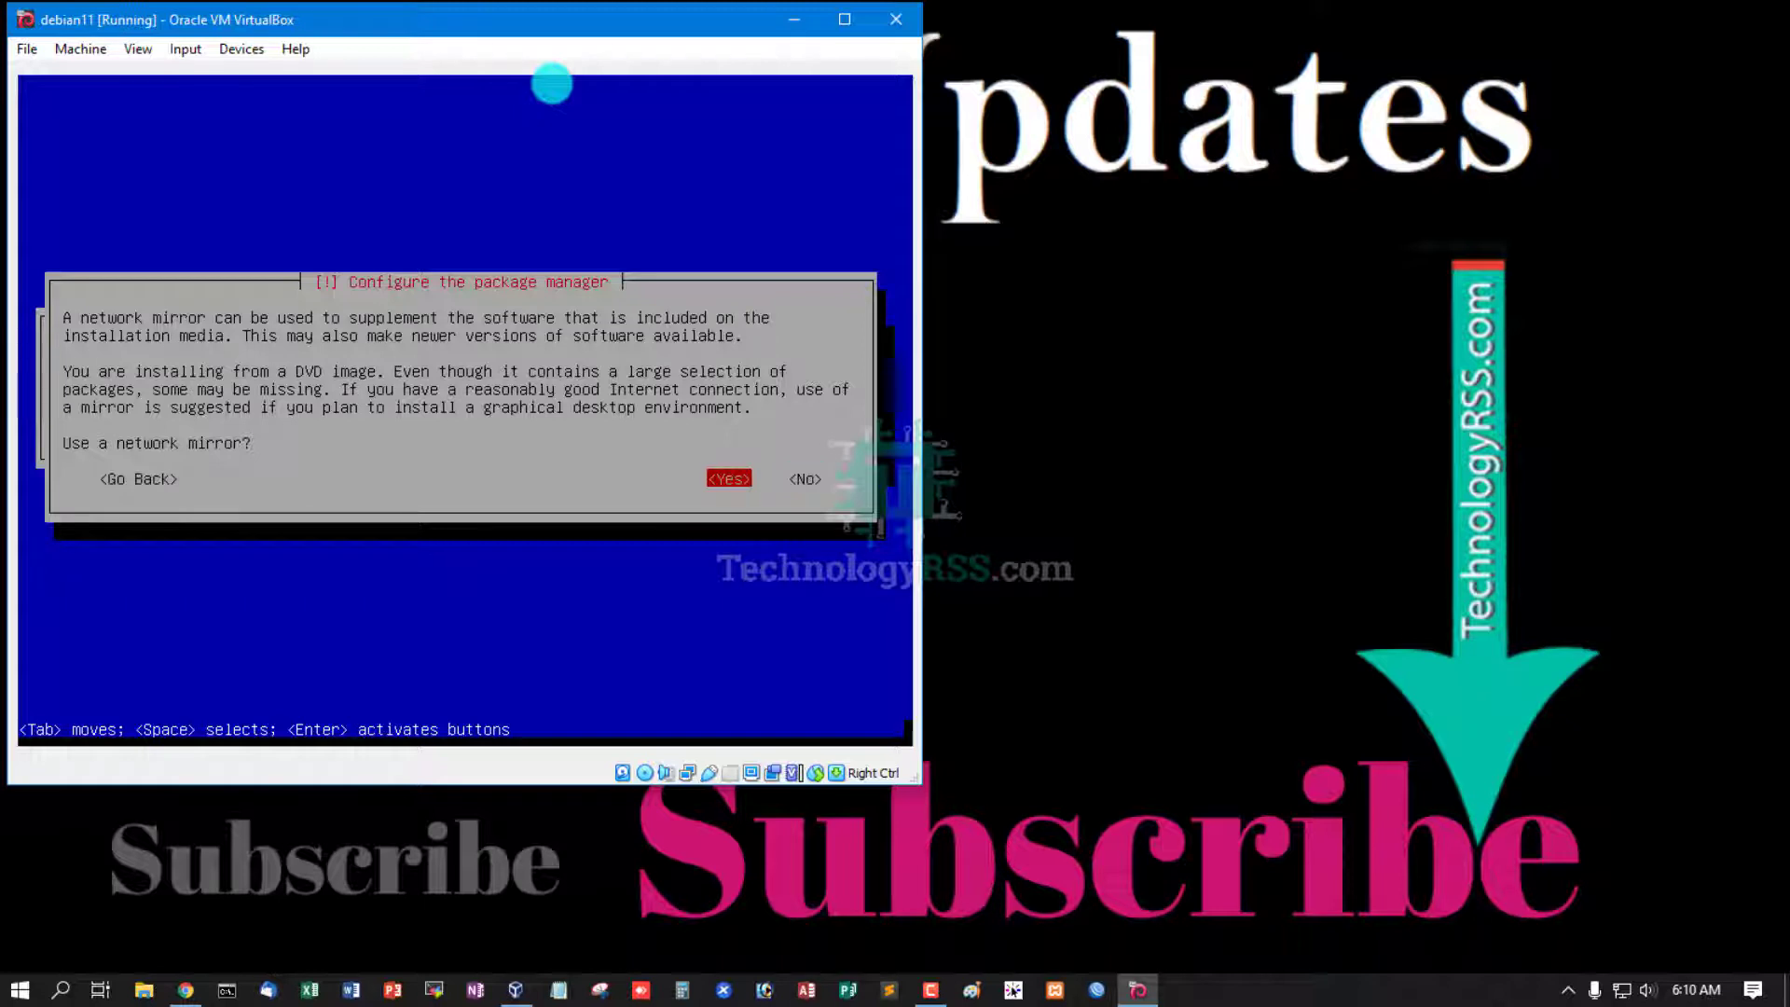
{"action": "key", "text": "Return"}
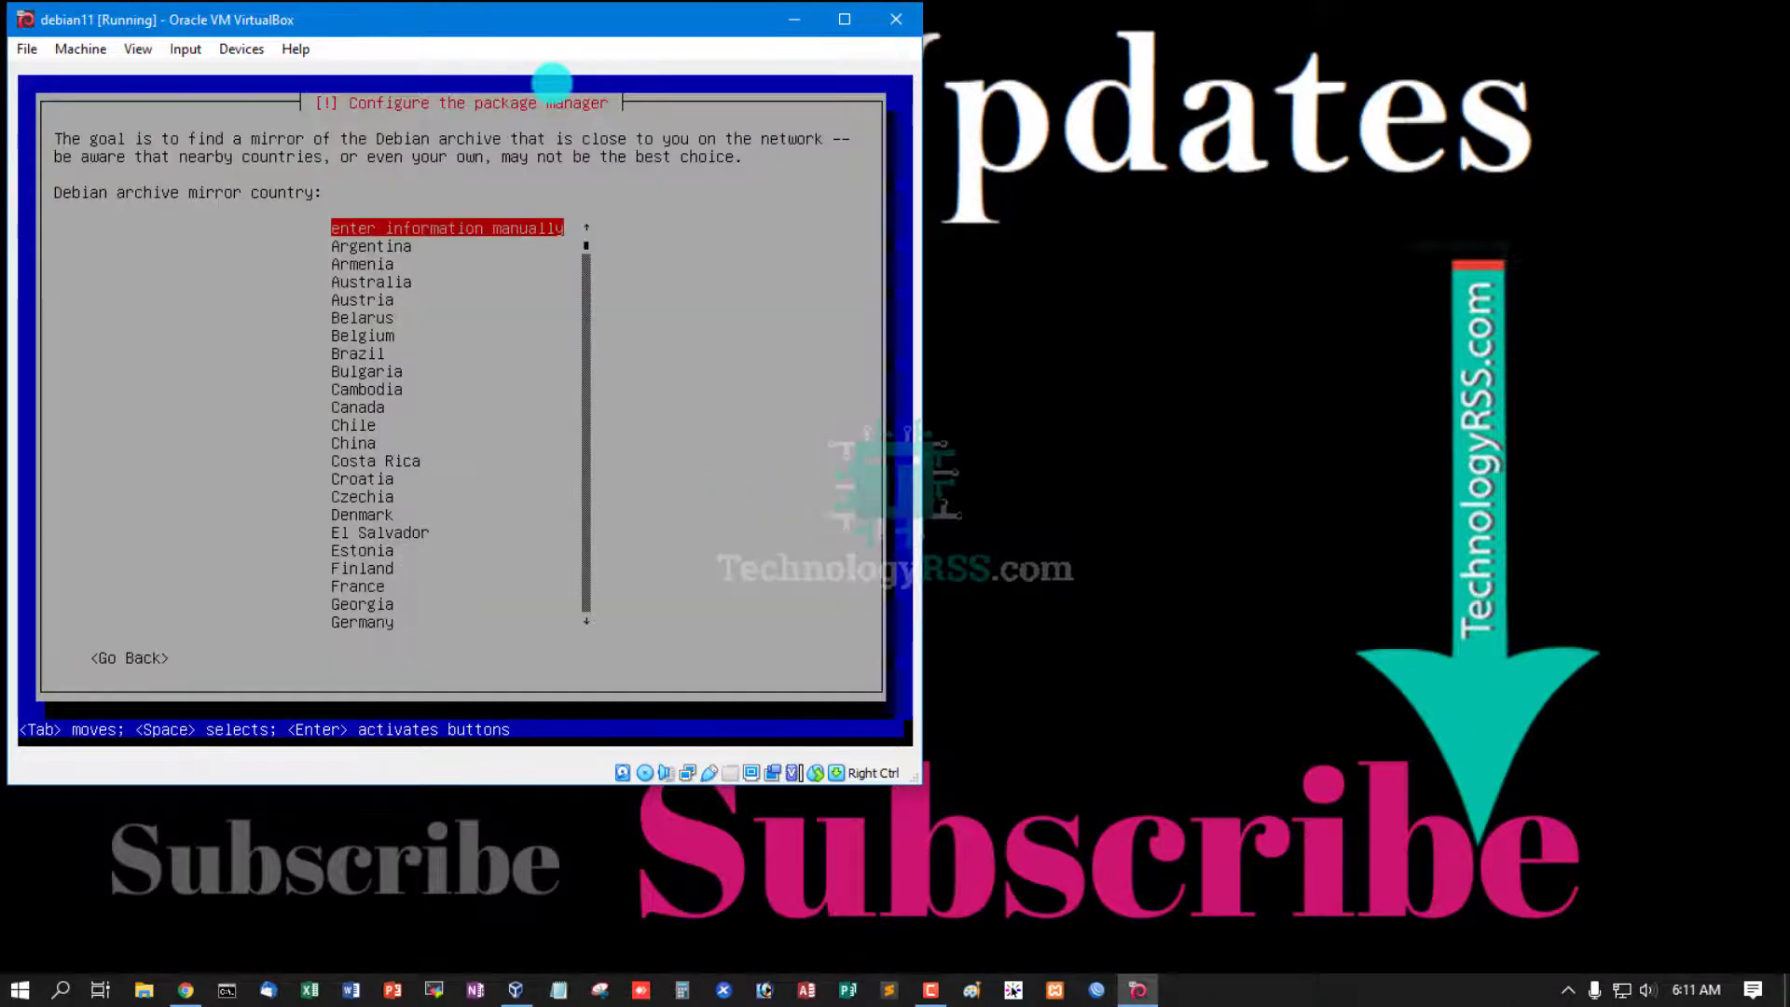
- Pick the Argentina deb.debian.org mirror with no HTTP proxy, then decline the package usage survey
{"action": "key", "text": "Down"}
{"action": "key", "text": "Down"}
{"action": "key", "text": "Down"}
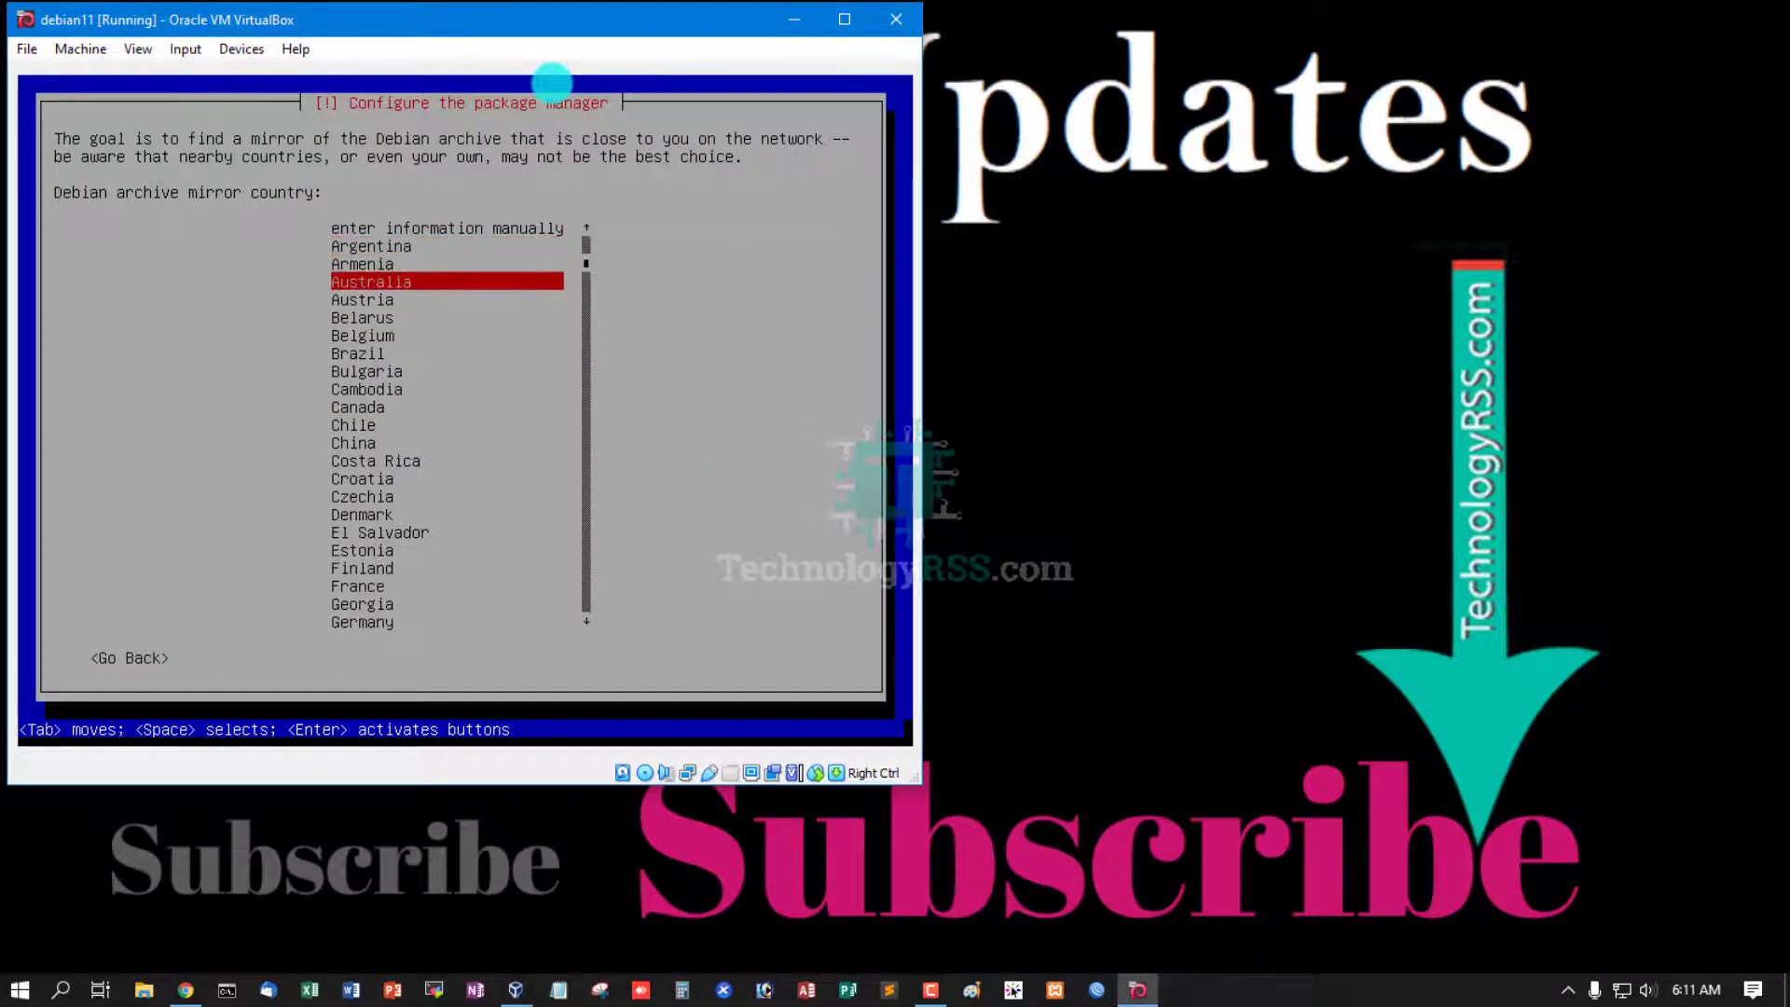
{"action": "key", "text": "Up"}
{"action": "key", "text": "Up"}
{"action": "key", "text": "Return"}
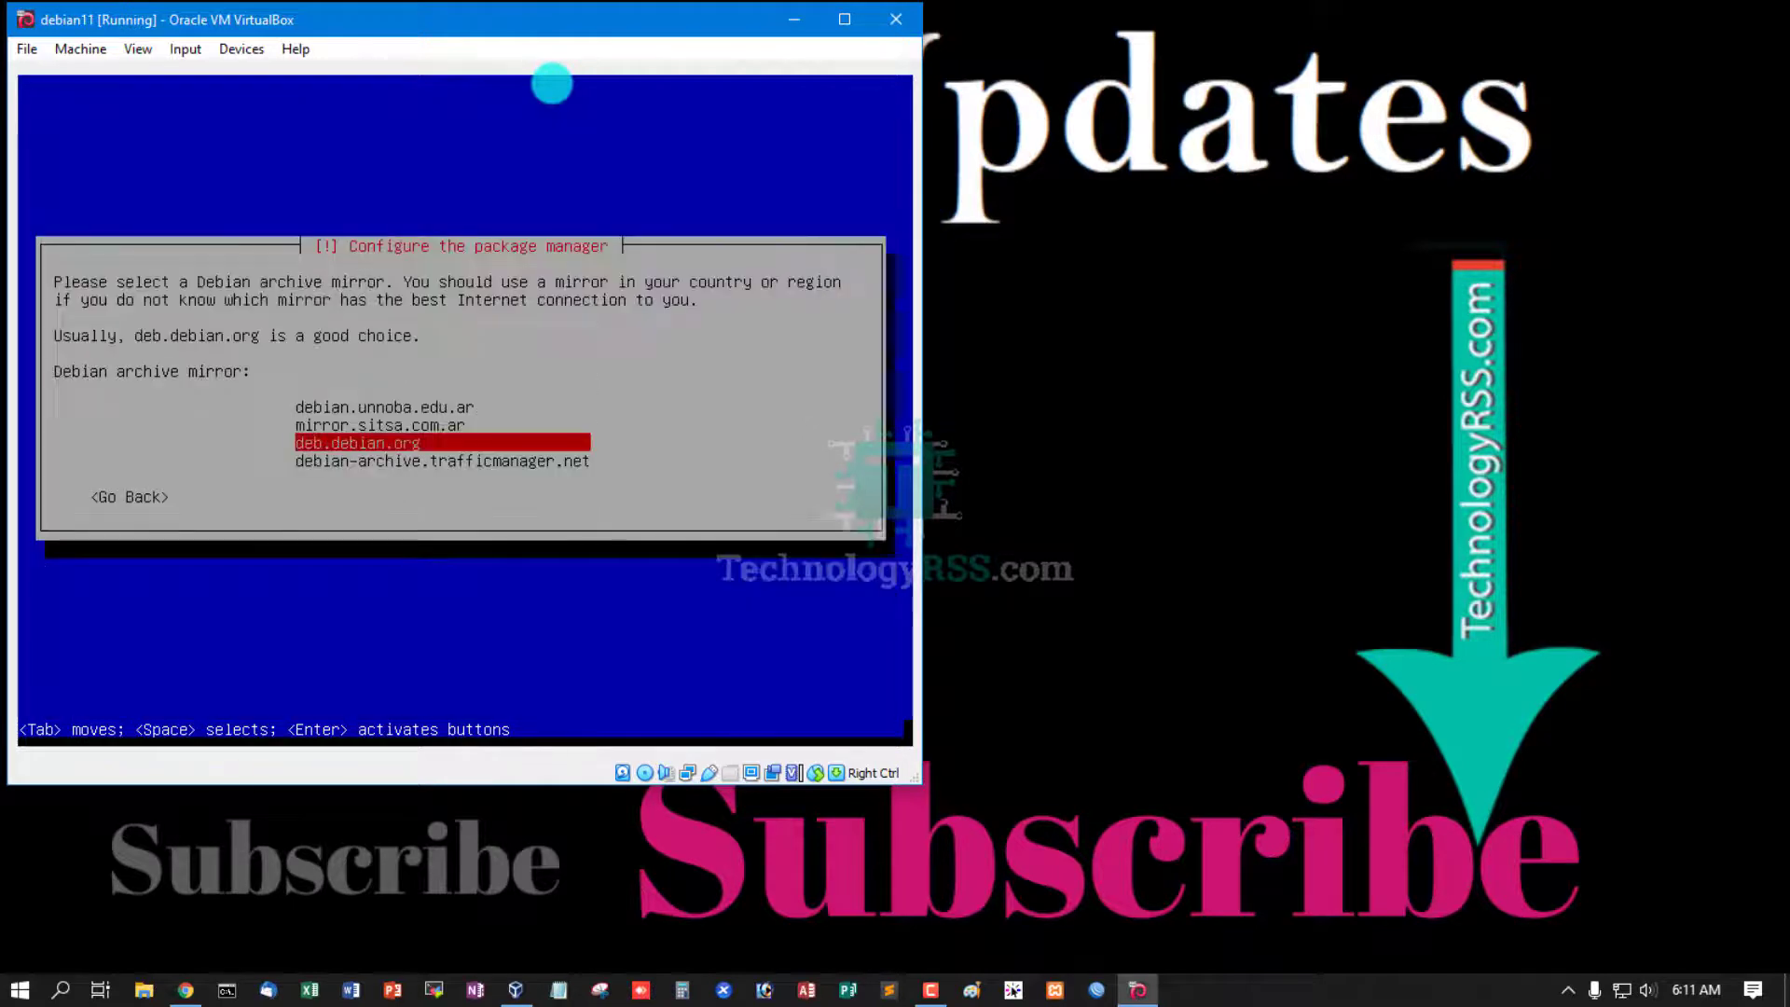
{"action": "key", "text": "Return"}
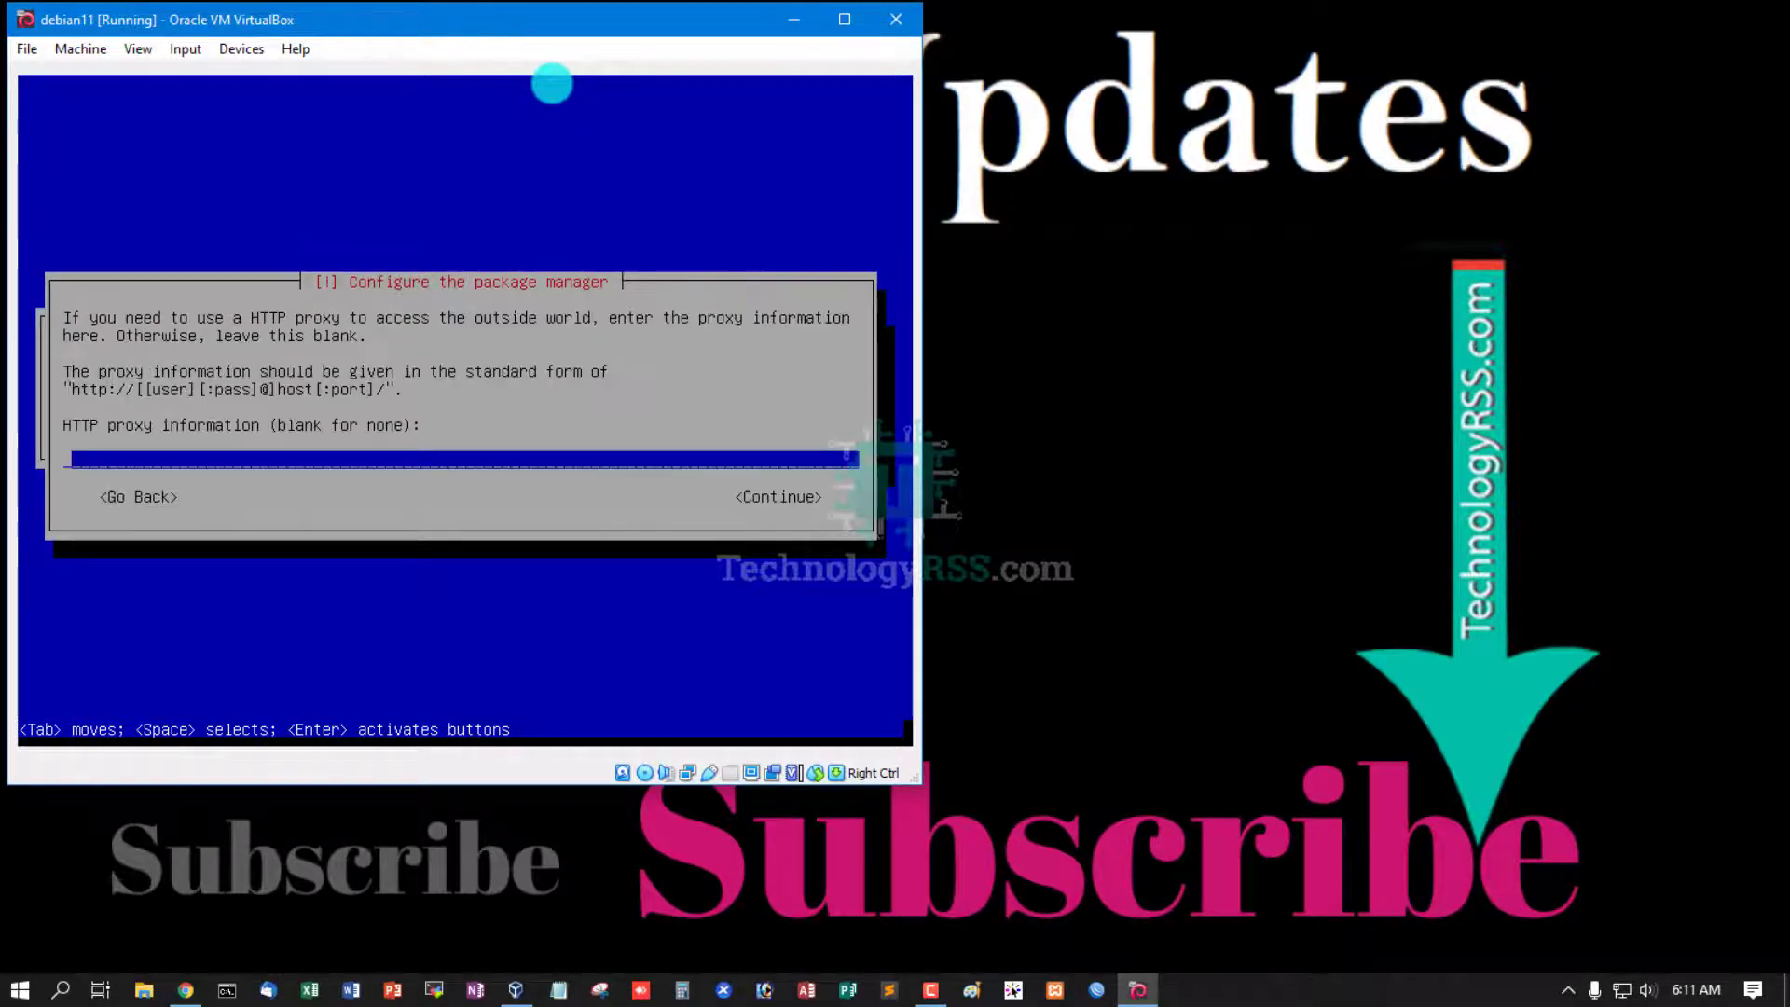
{"action": "key", "text": "Return"}
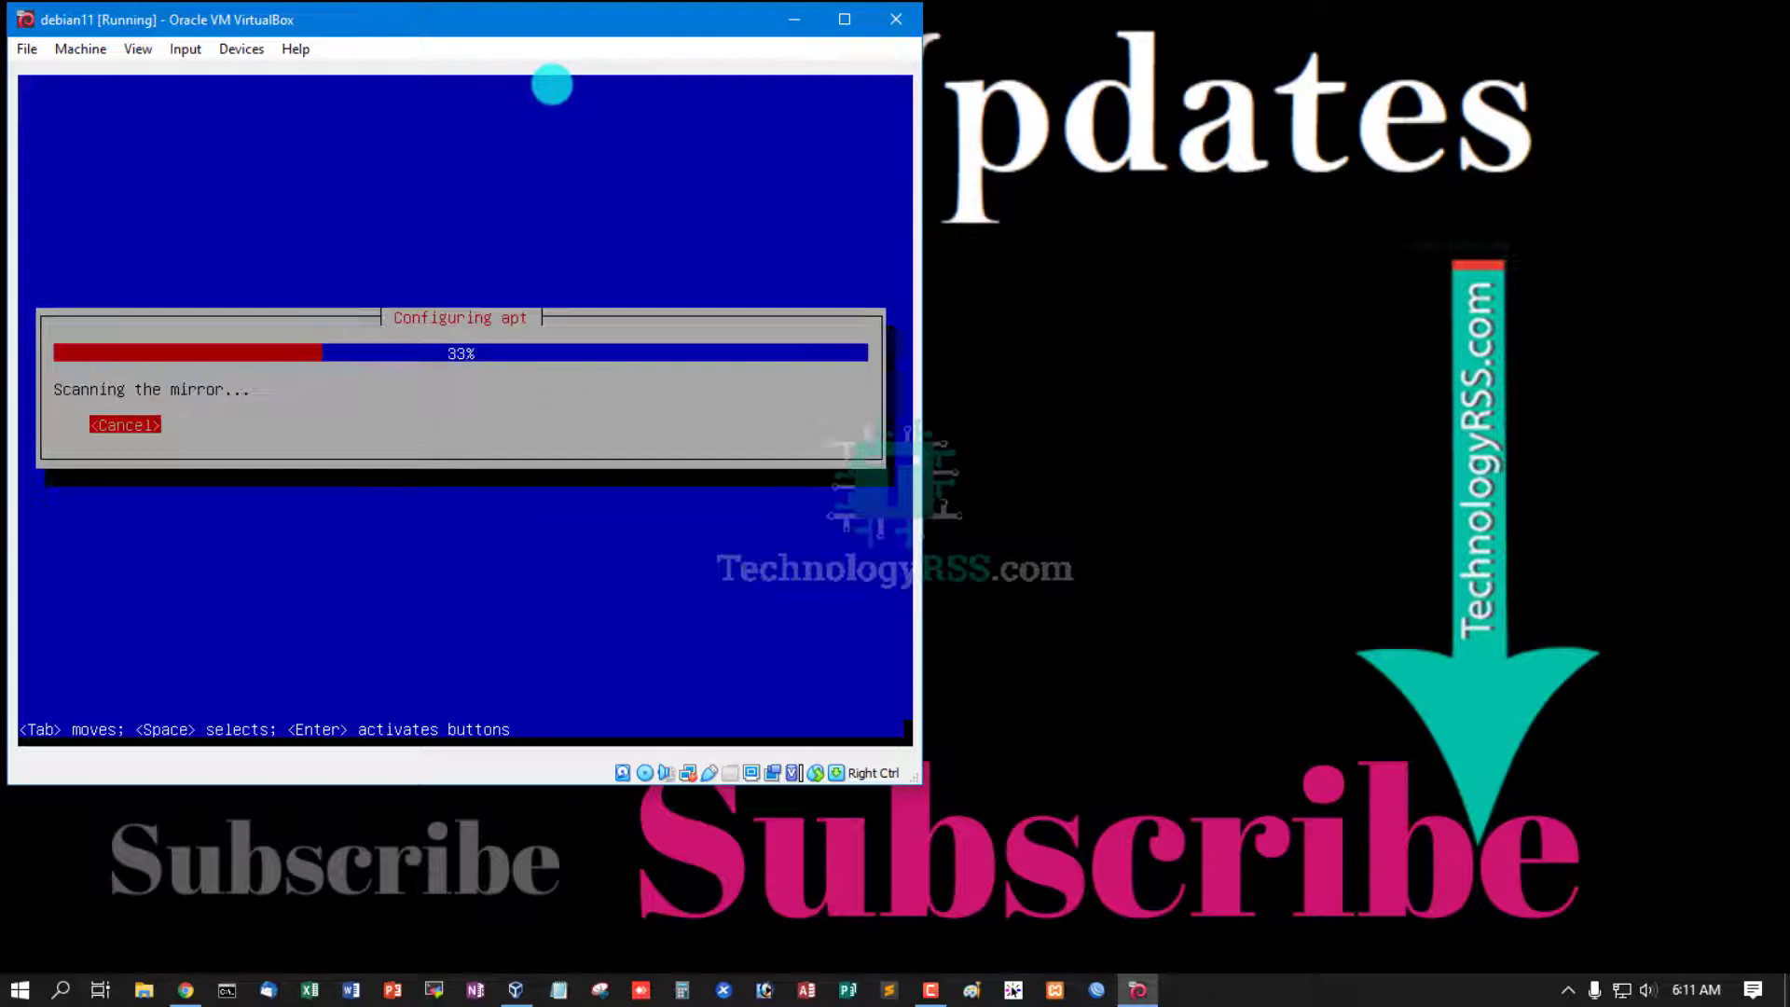
{"action": "left_click", "coordinate": [1255, 92]}
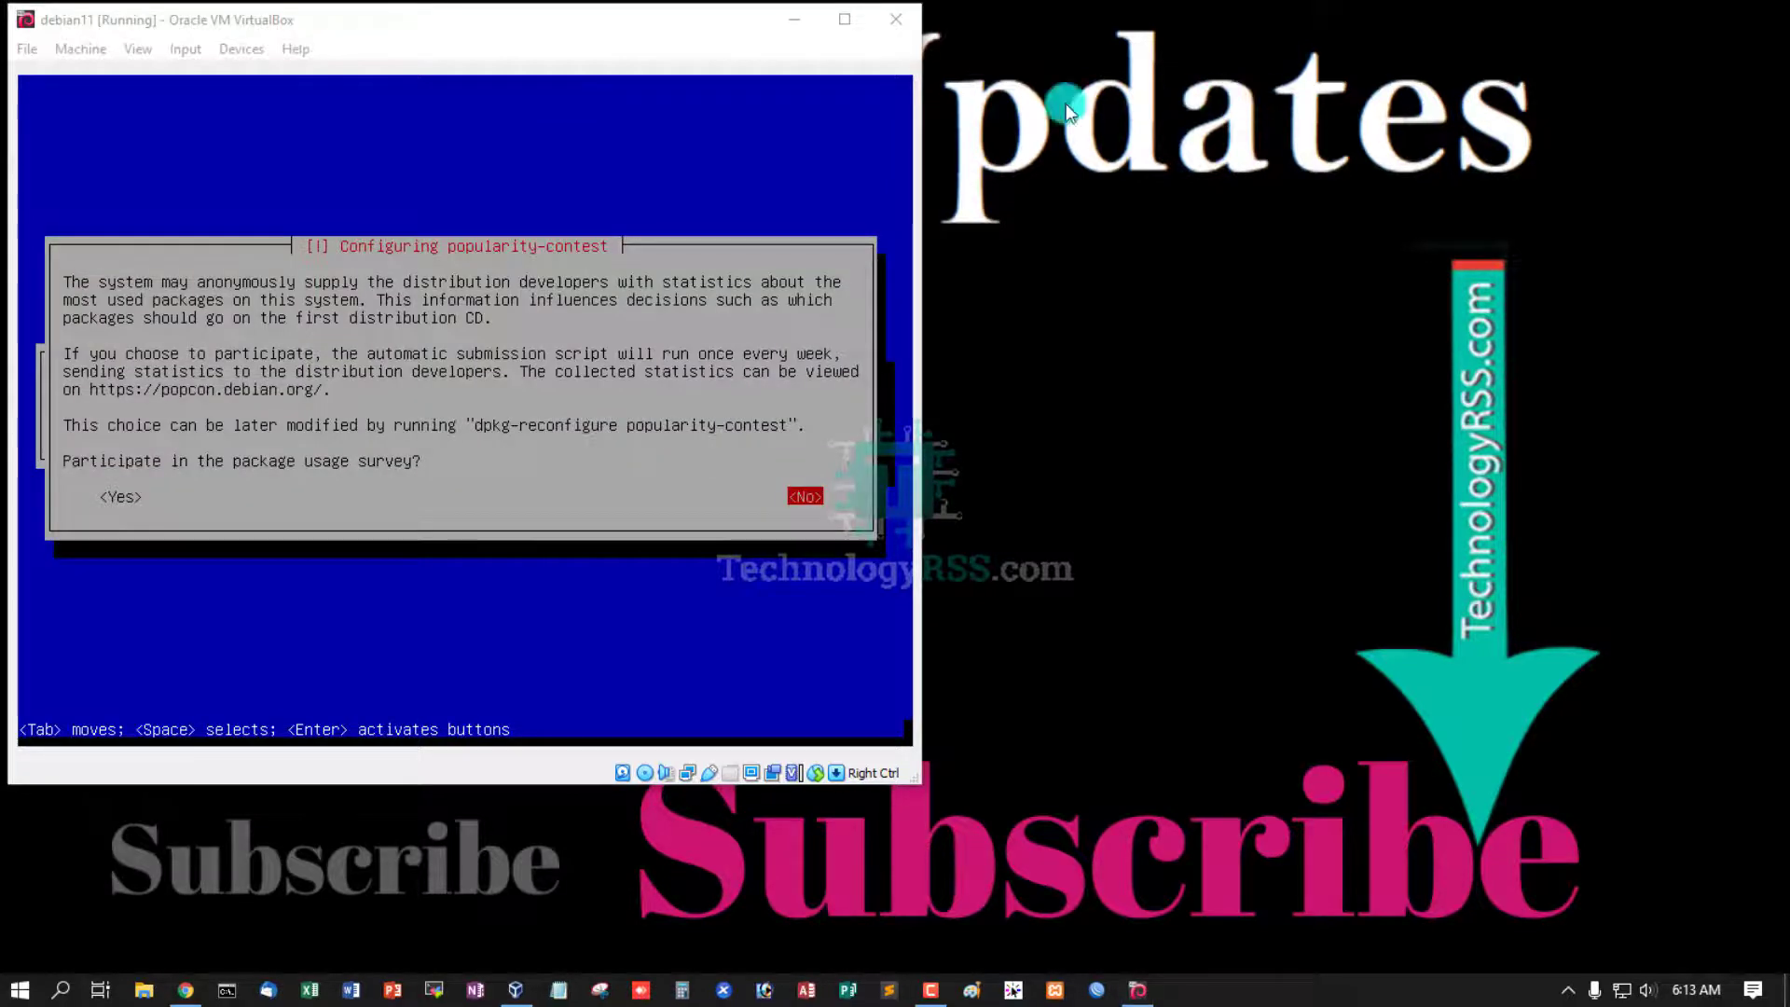
{"action": "left_click", "coordinate": [88, 110]}
{"action": "left_click", "coordinate": [664, 51]}
{"action": "key", "text": "Return"}
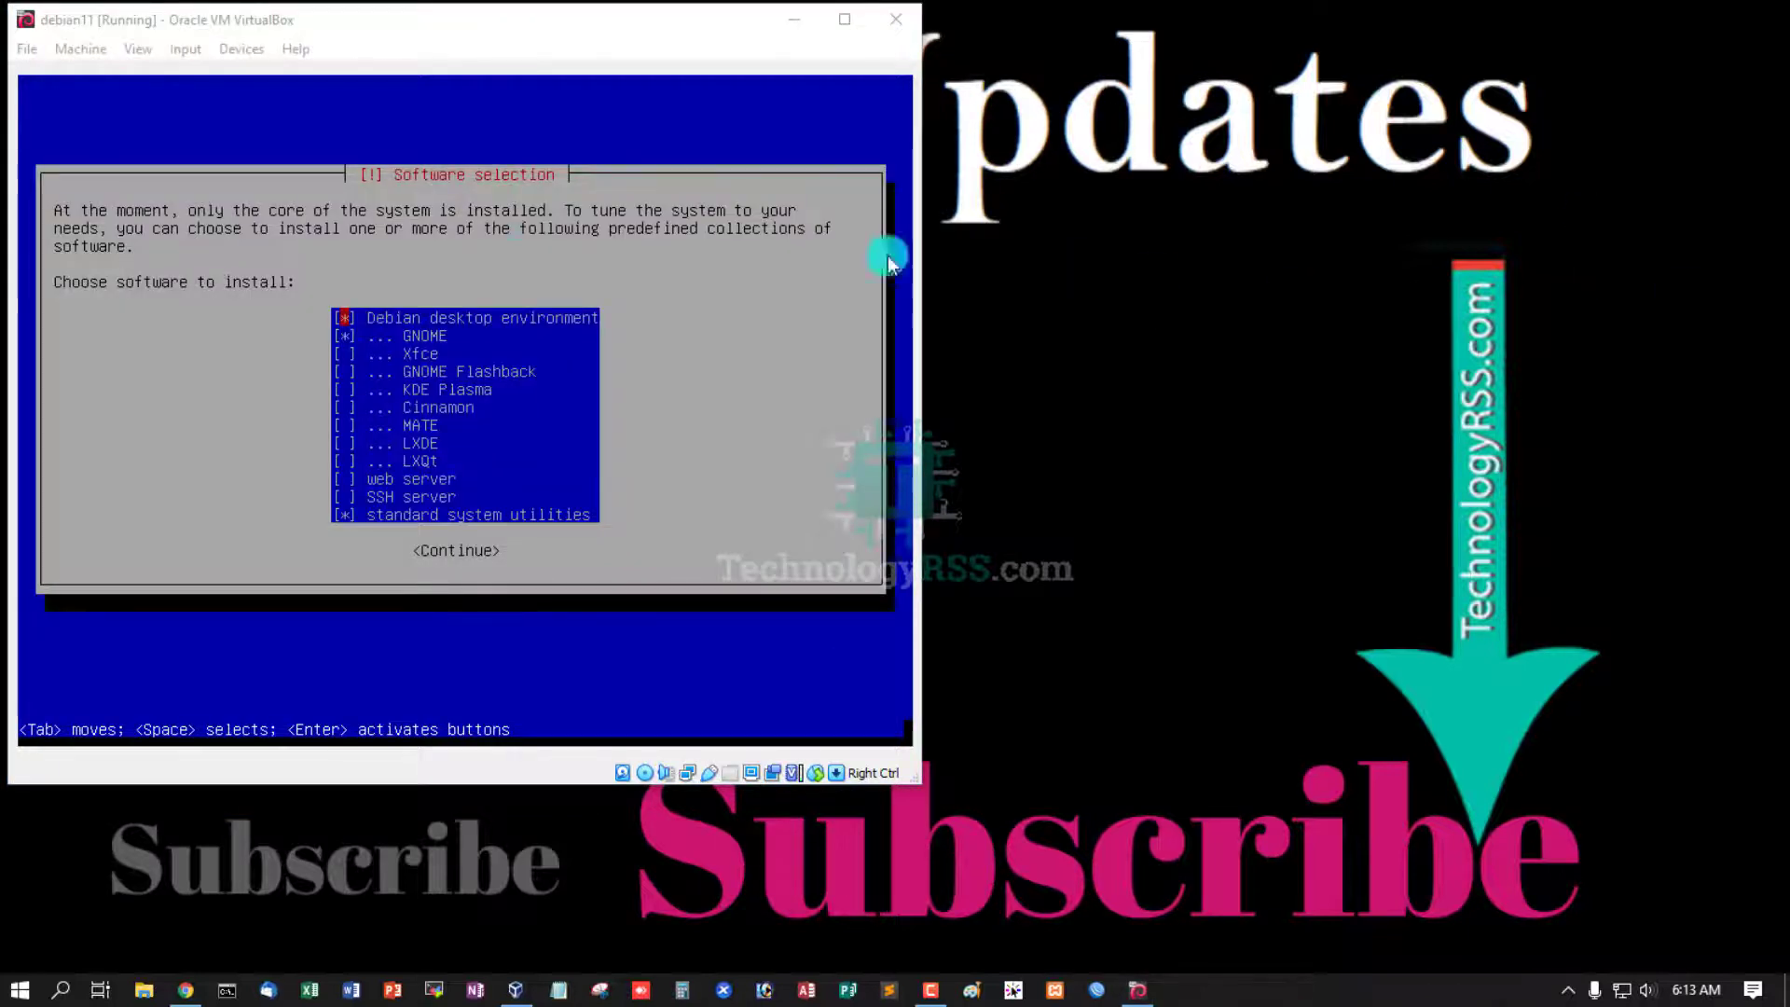
- Install the Debian desktop, GNOME and standard system utilities software selection
{"action": "left_click", "coordinate": [514, 26]}
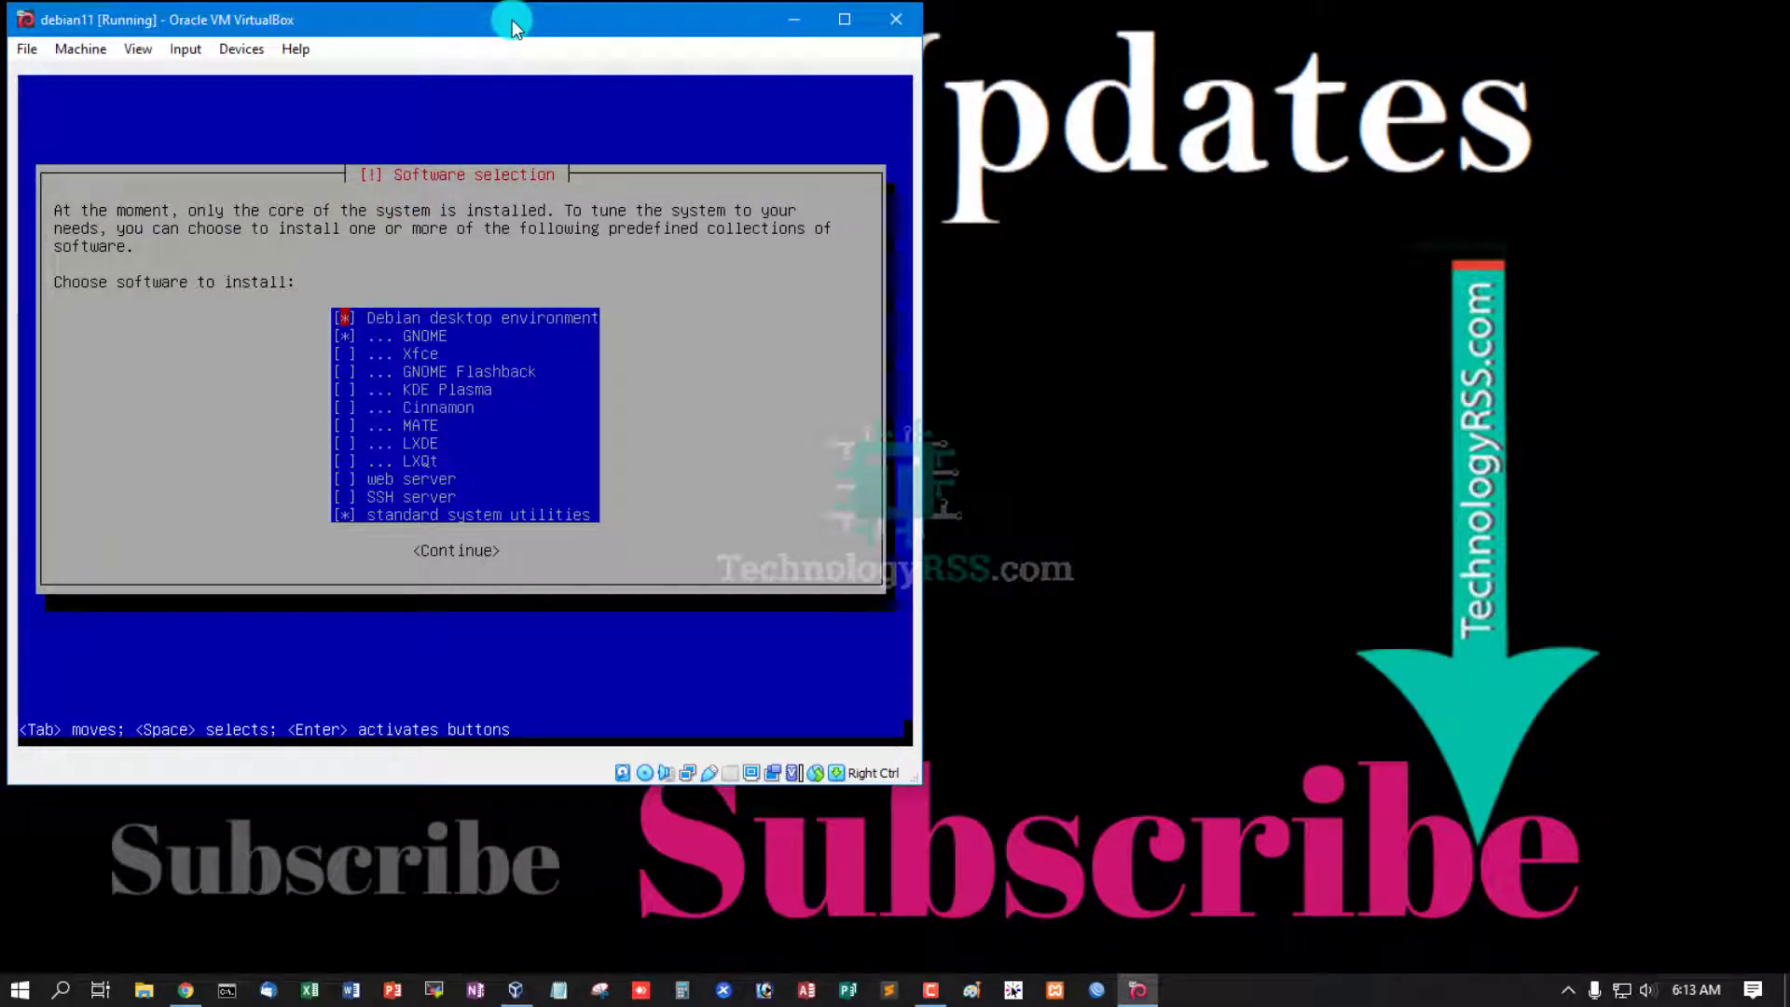
{"action": "key", "text": "Down"}
{"action": "key", "text": "Down"}
{"action": "key", "text": "Down"}
{"action": "key", "text": "Down"}
{"action": "key", "text": "Down"}
{"action": "key", "text": "Down"}
{"action": "key", "text": "Down"}
{"action": "key", "text": "Down"}
{"action": "key", "text": "Down"}
{"action": "key", "text": "Tab"}
{"action": "key", "text": "Return"}
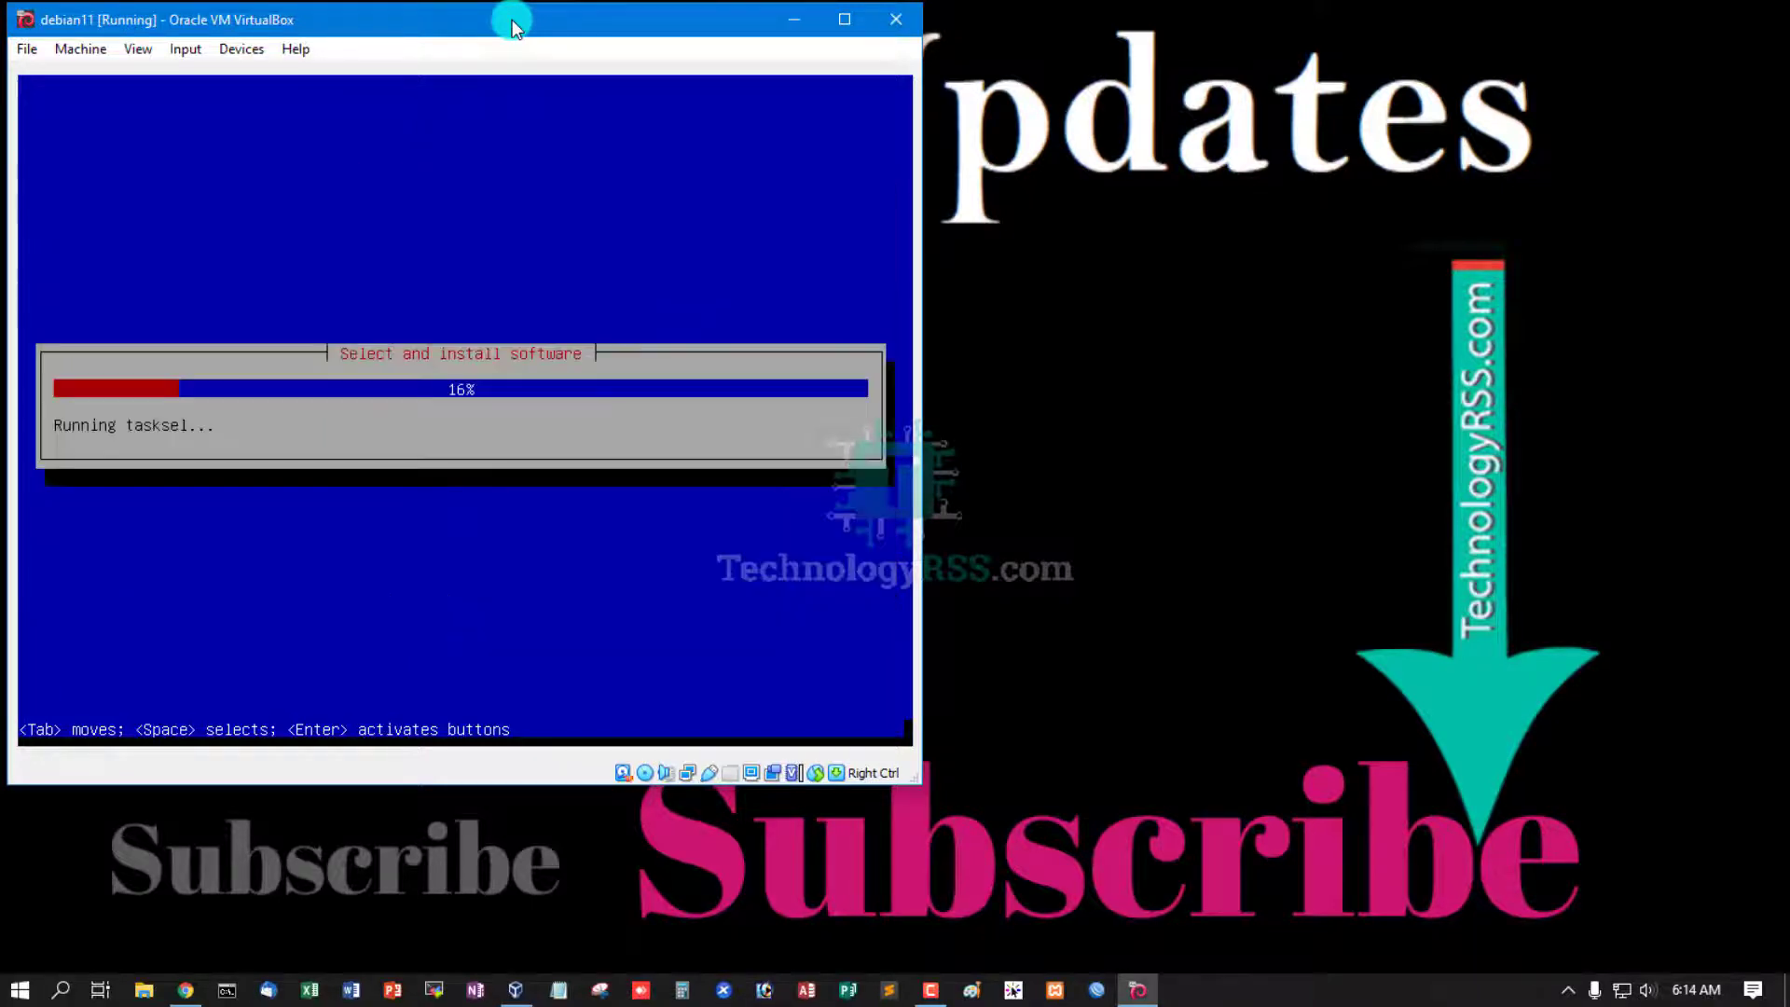
{"action": "left_click", "coordinate": [1486, 163]}
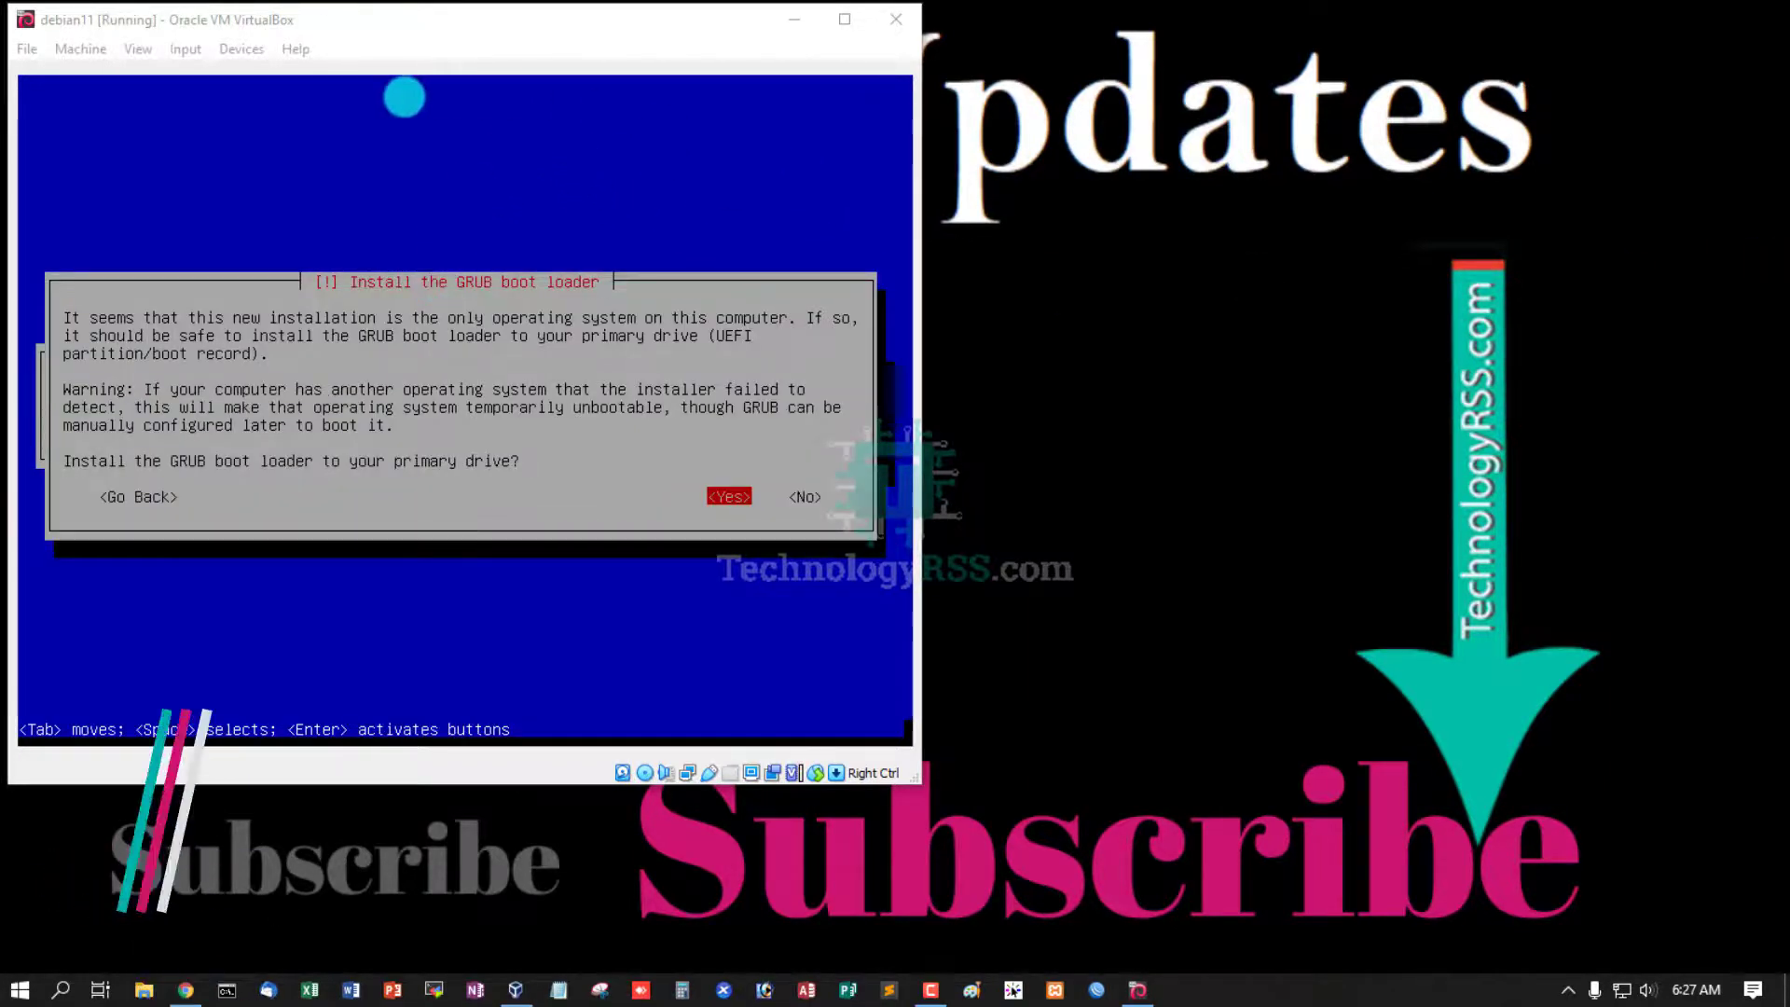
- Install the GRUB boot loader on the primary drive, /dev/sda
{"action": "left_click", "coordinate": [400, 22]}
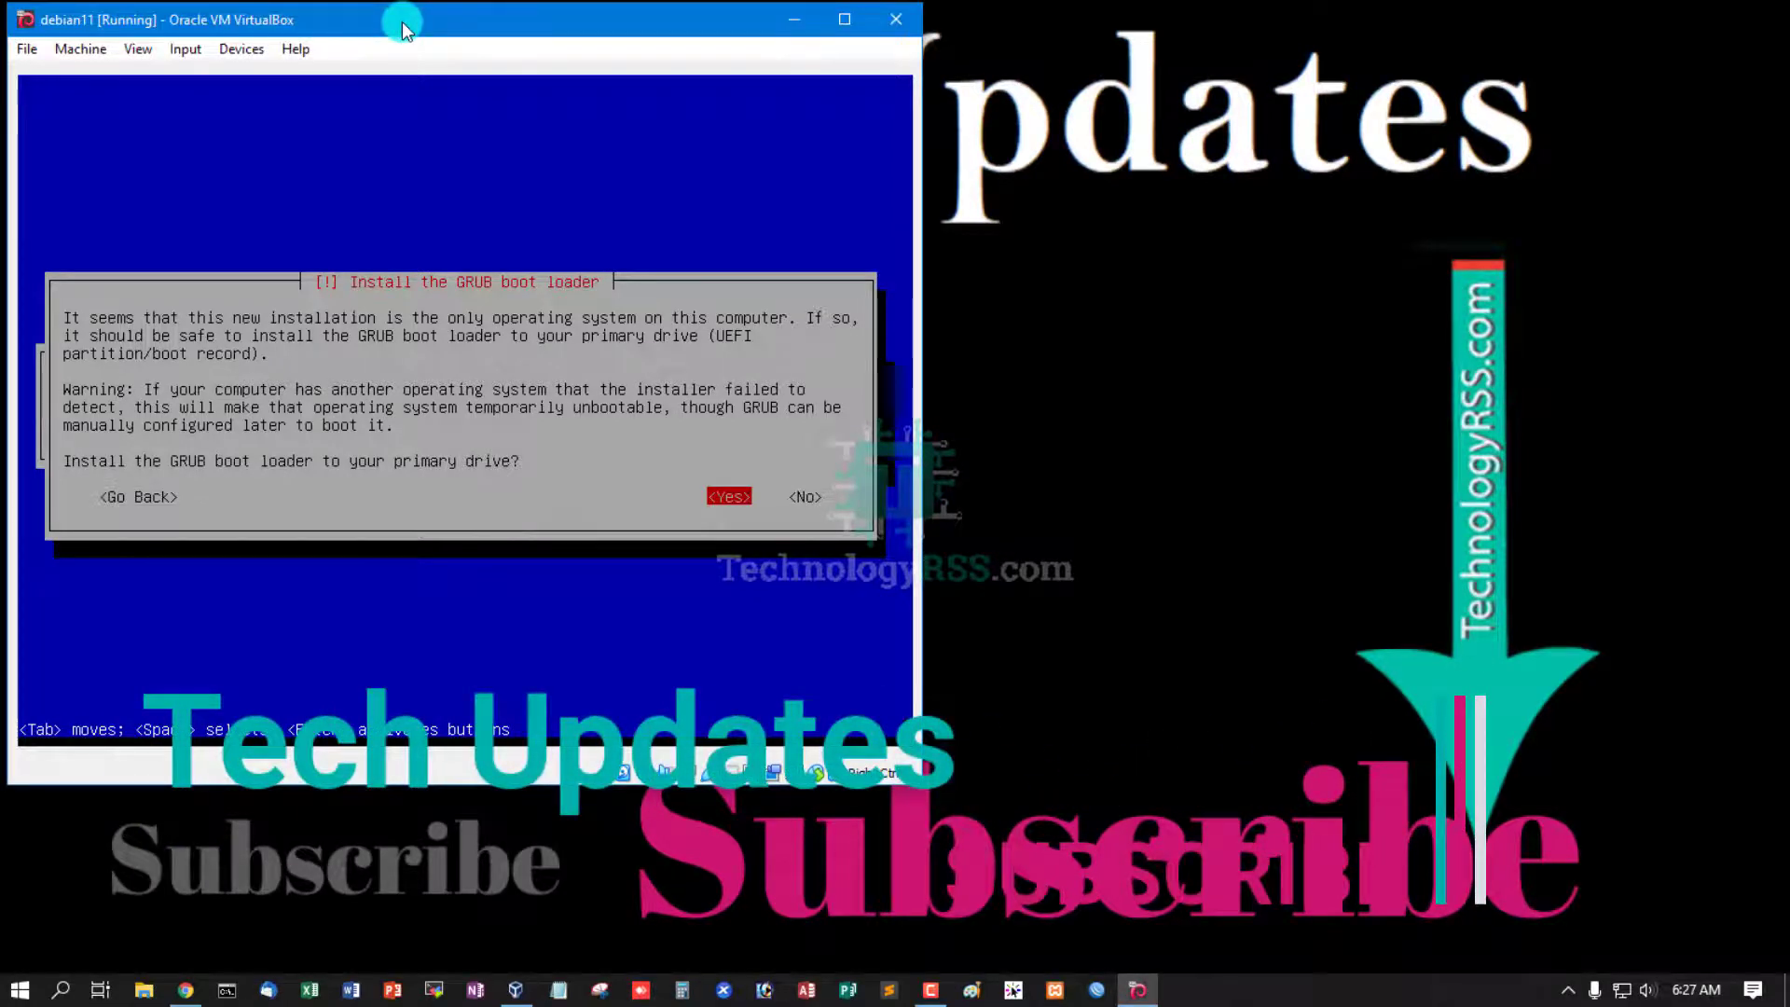
{"action": "key", "text": "Return"}
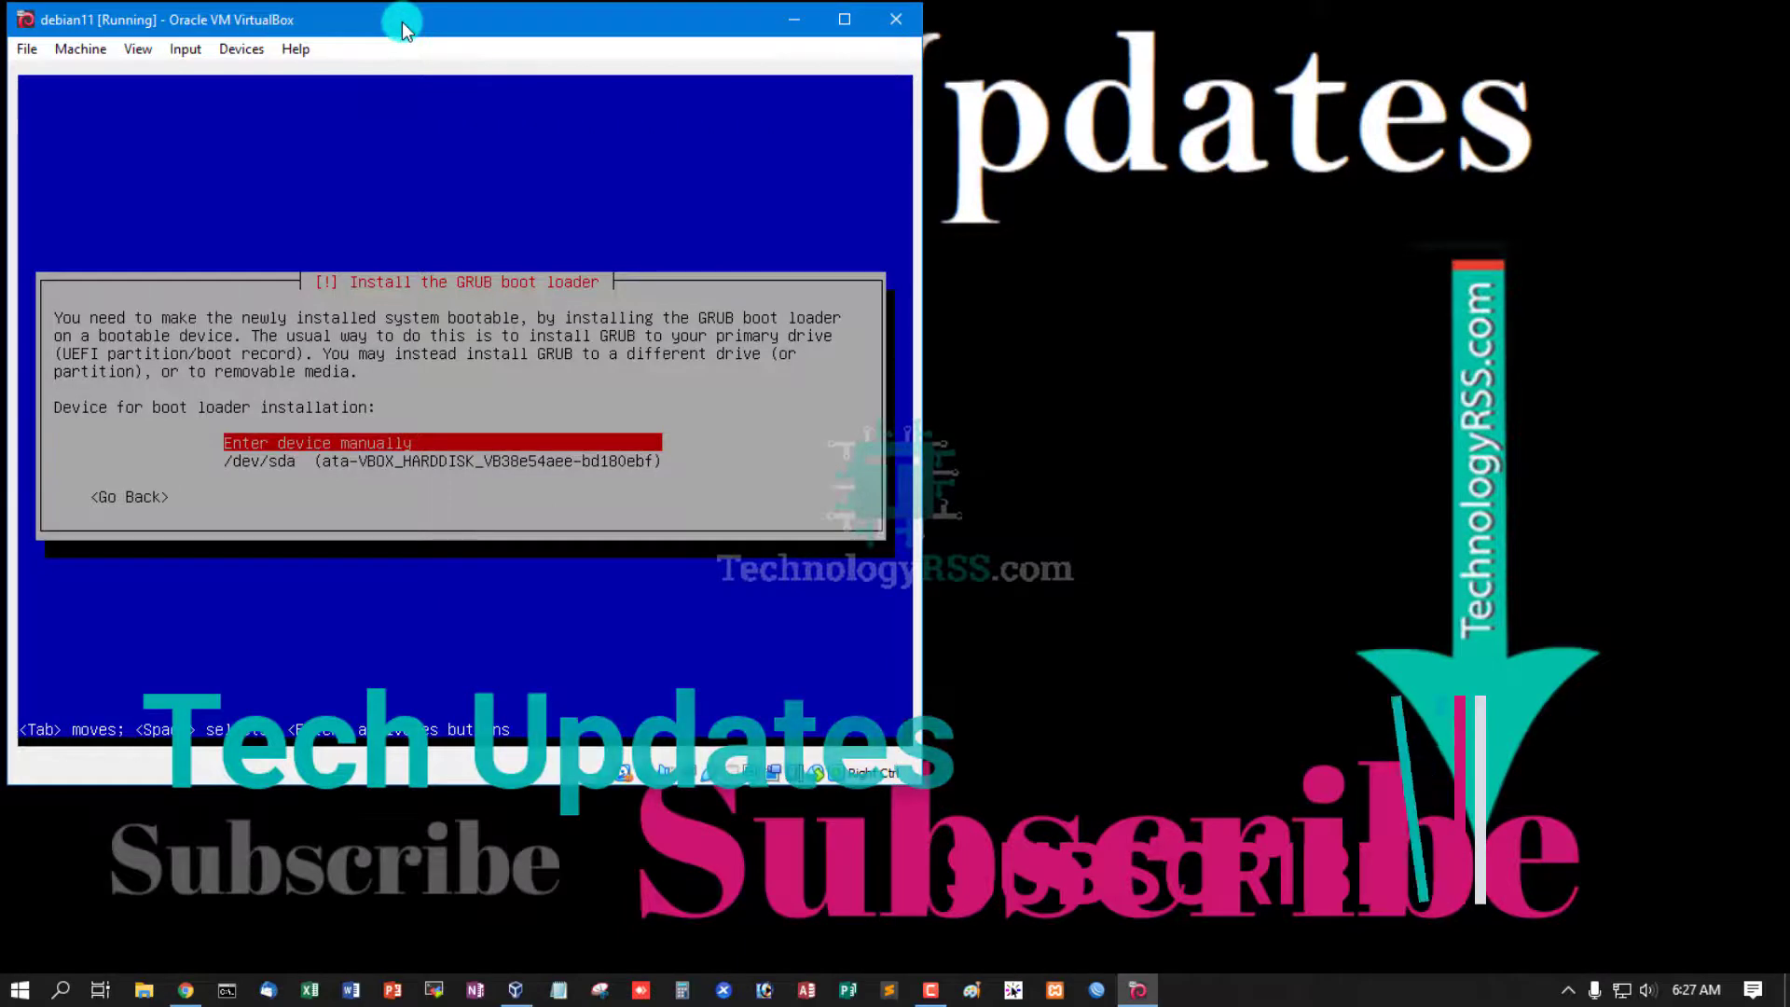
{"action": "key", "text": "Down"}
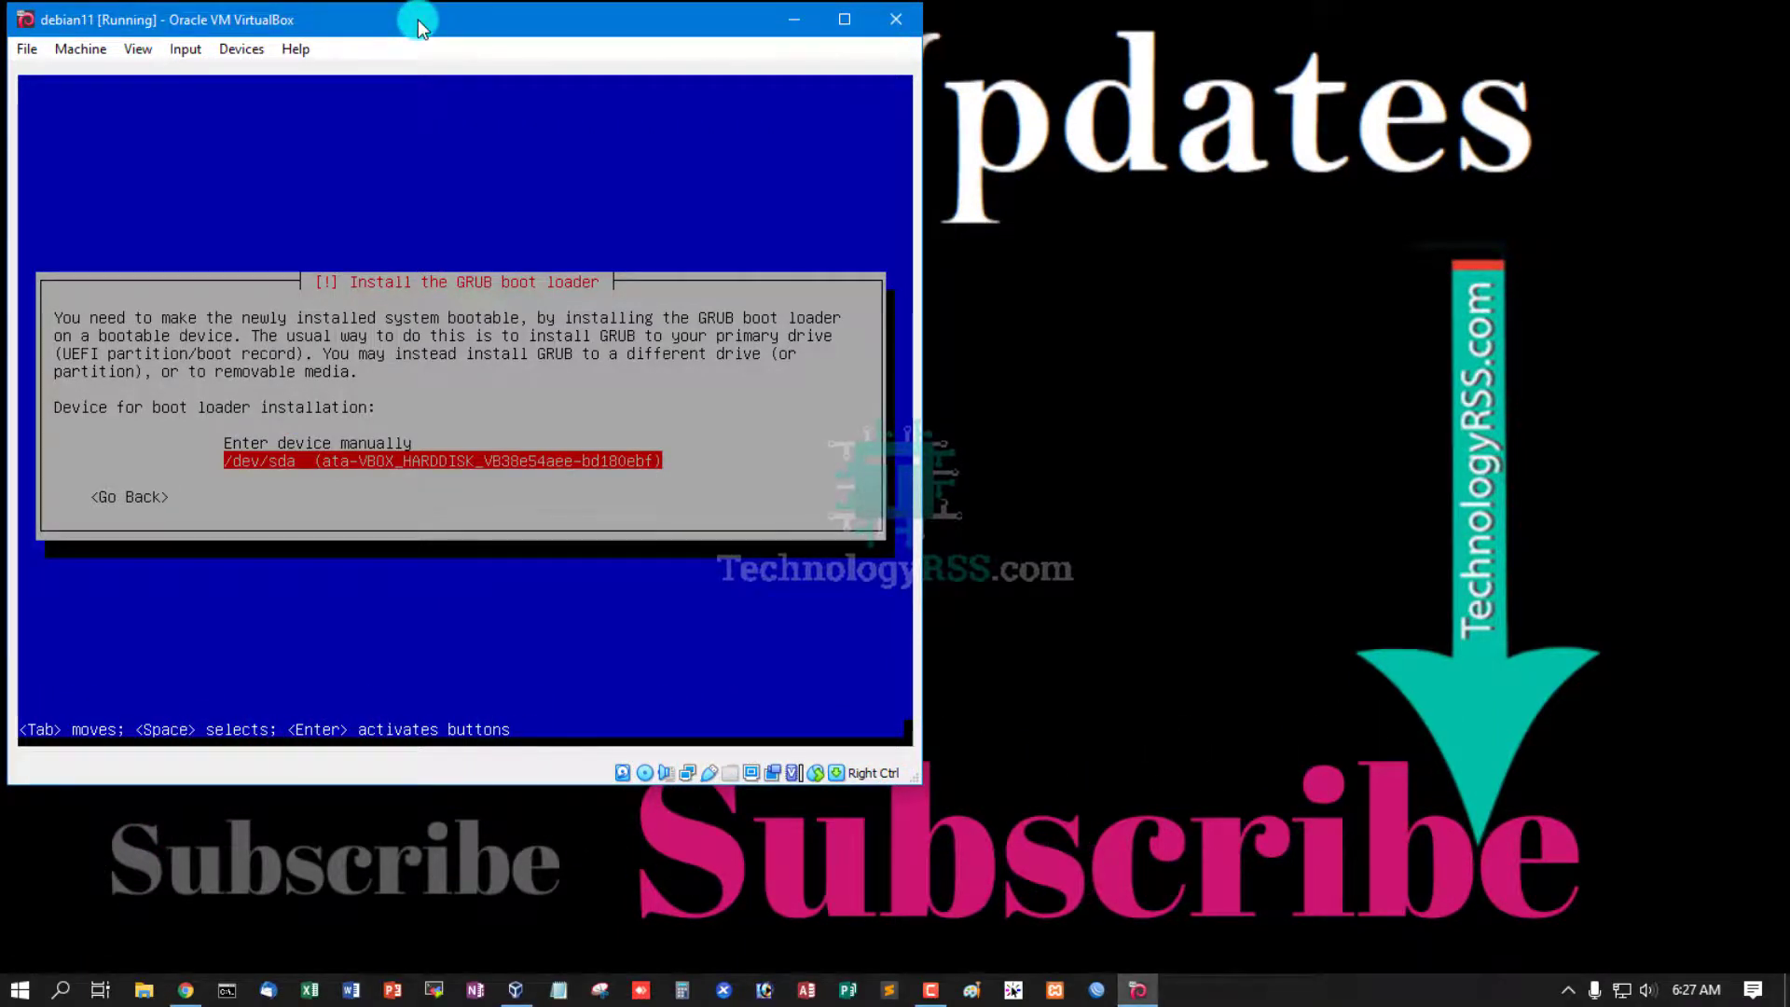
{"action": "key", "text": "Return"}
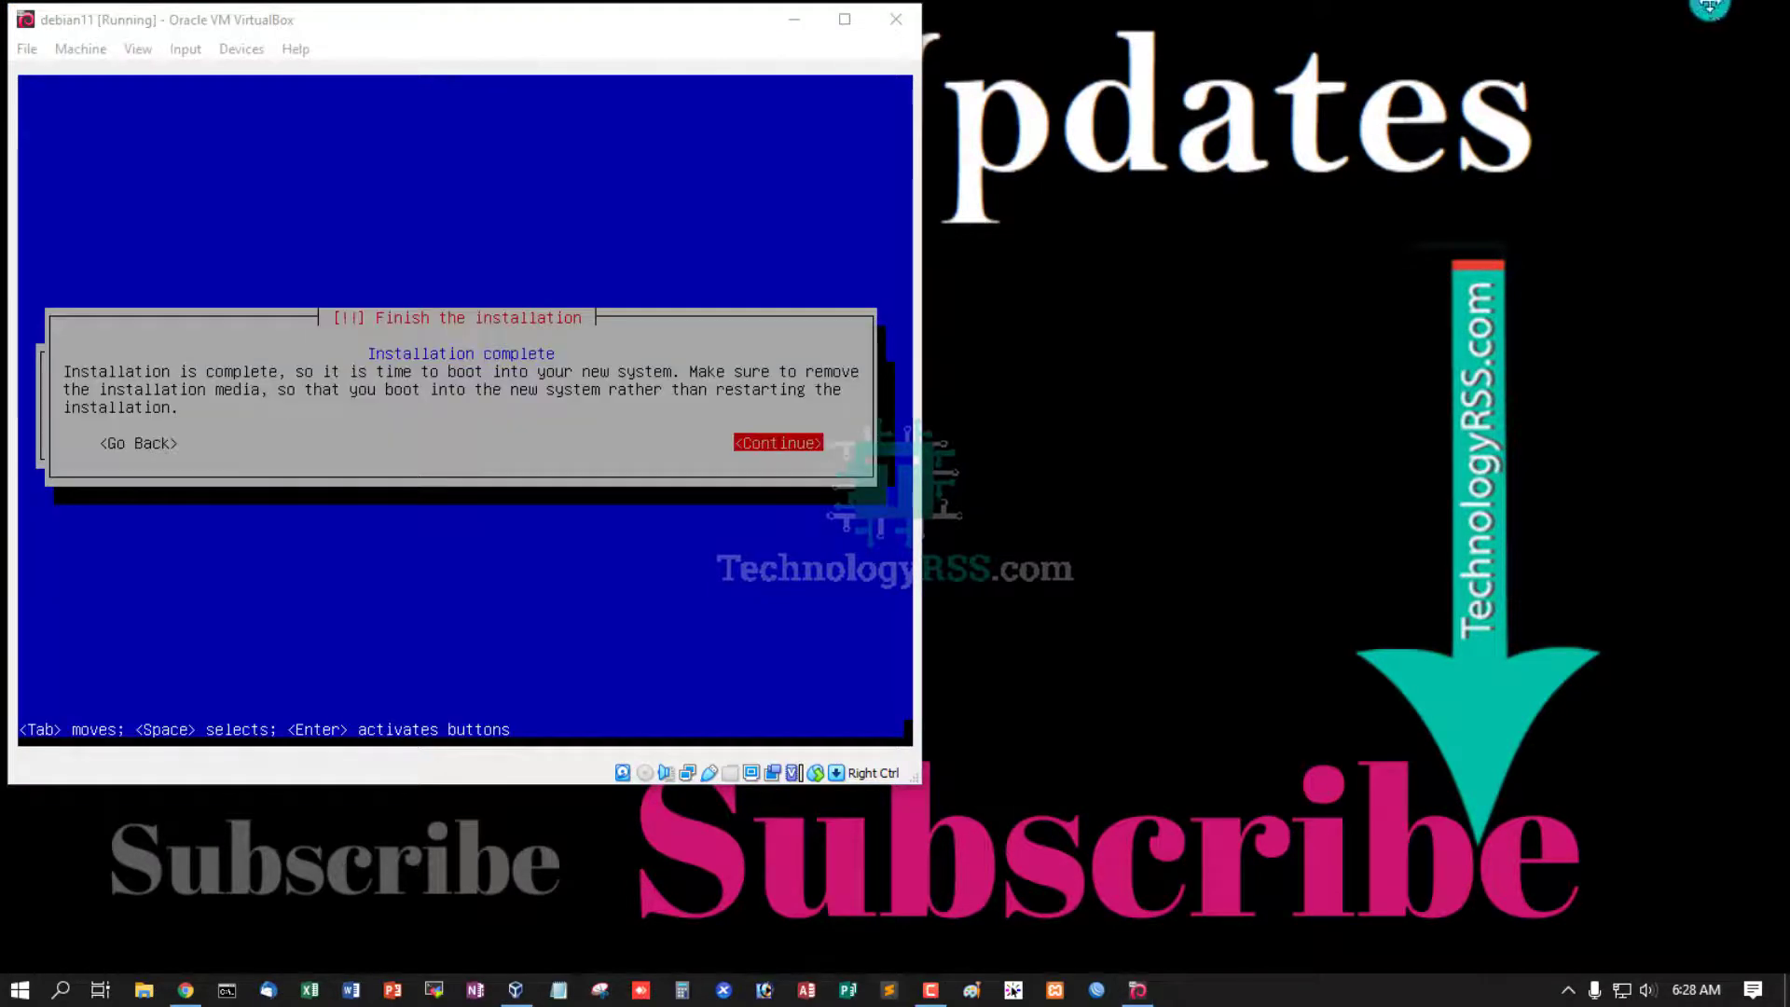
- Finish the installation and check the Devices > Optical Drives menu
{"action": "left_click", "coordinate": [562, 20]}
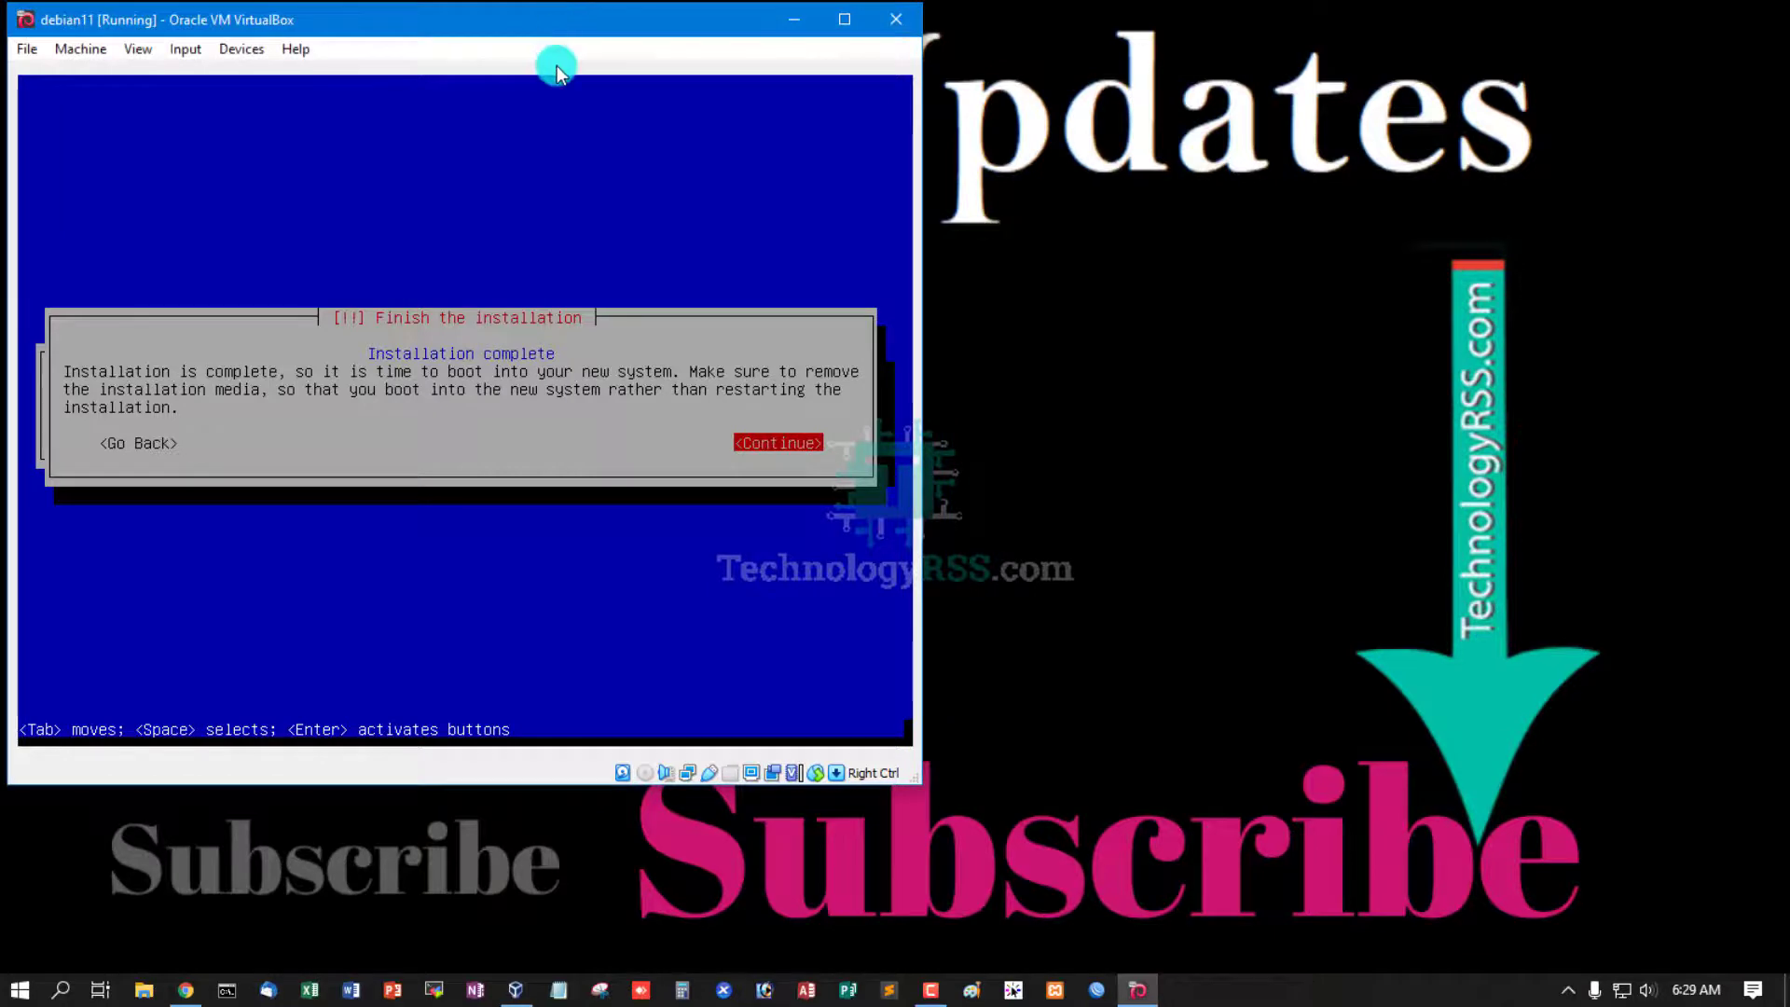
{"action": "key", "text": "Return"}
{"action": "left_click", "coordinate": [242, 48]}
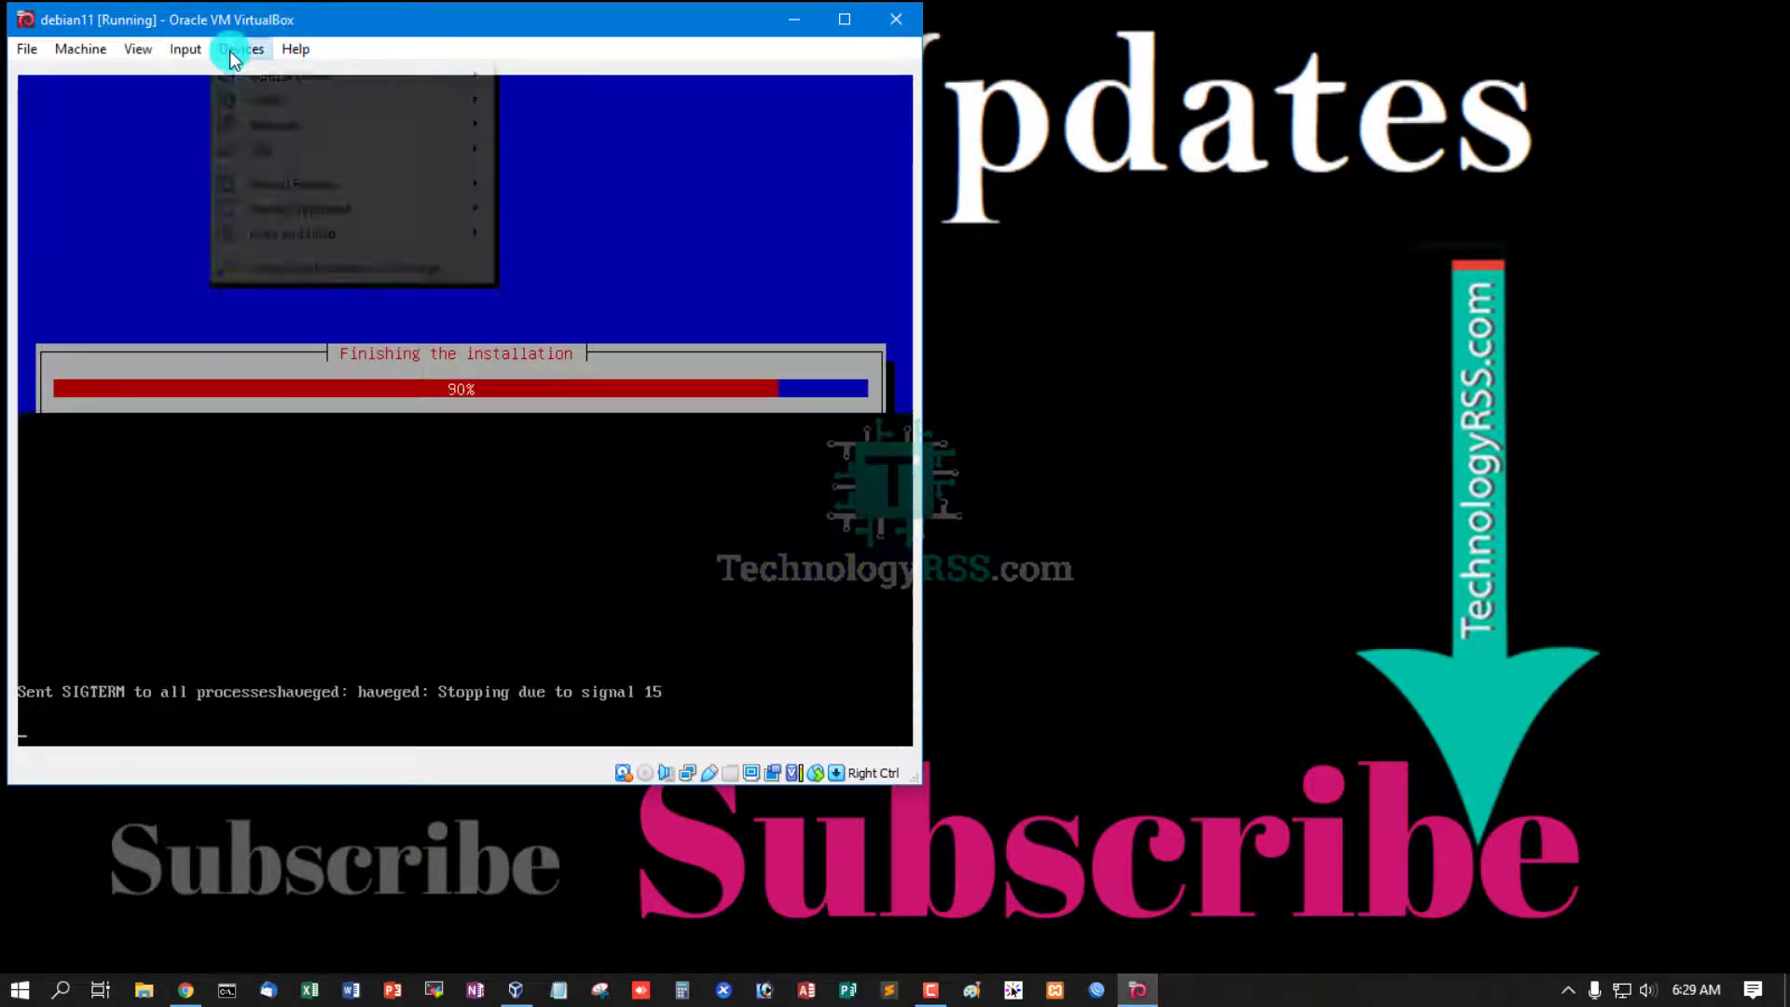
{"action": "mouse_move", "coordinate": [328, 77]}
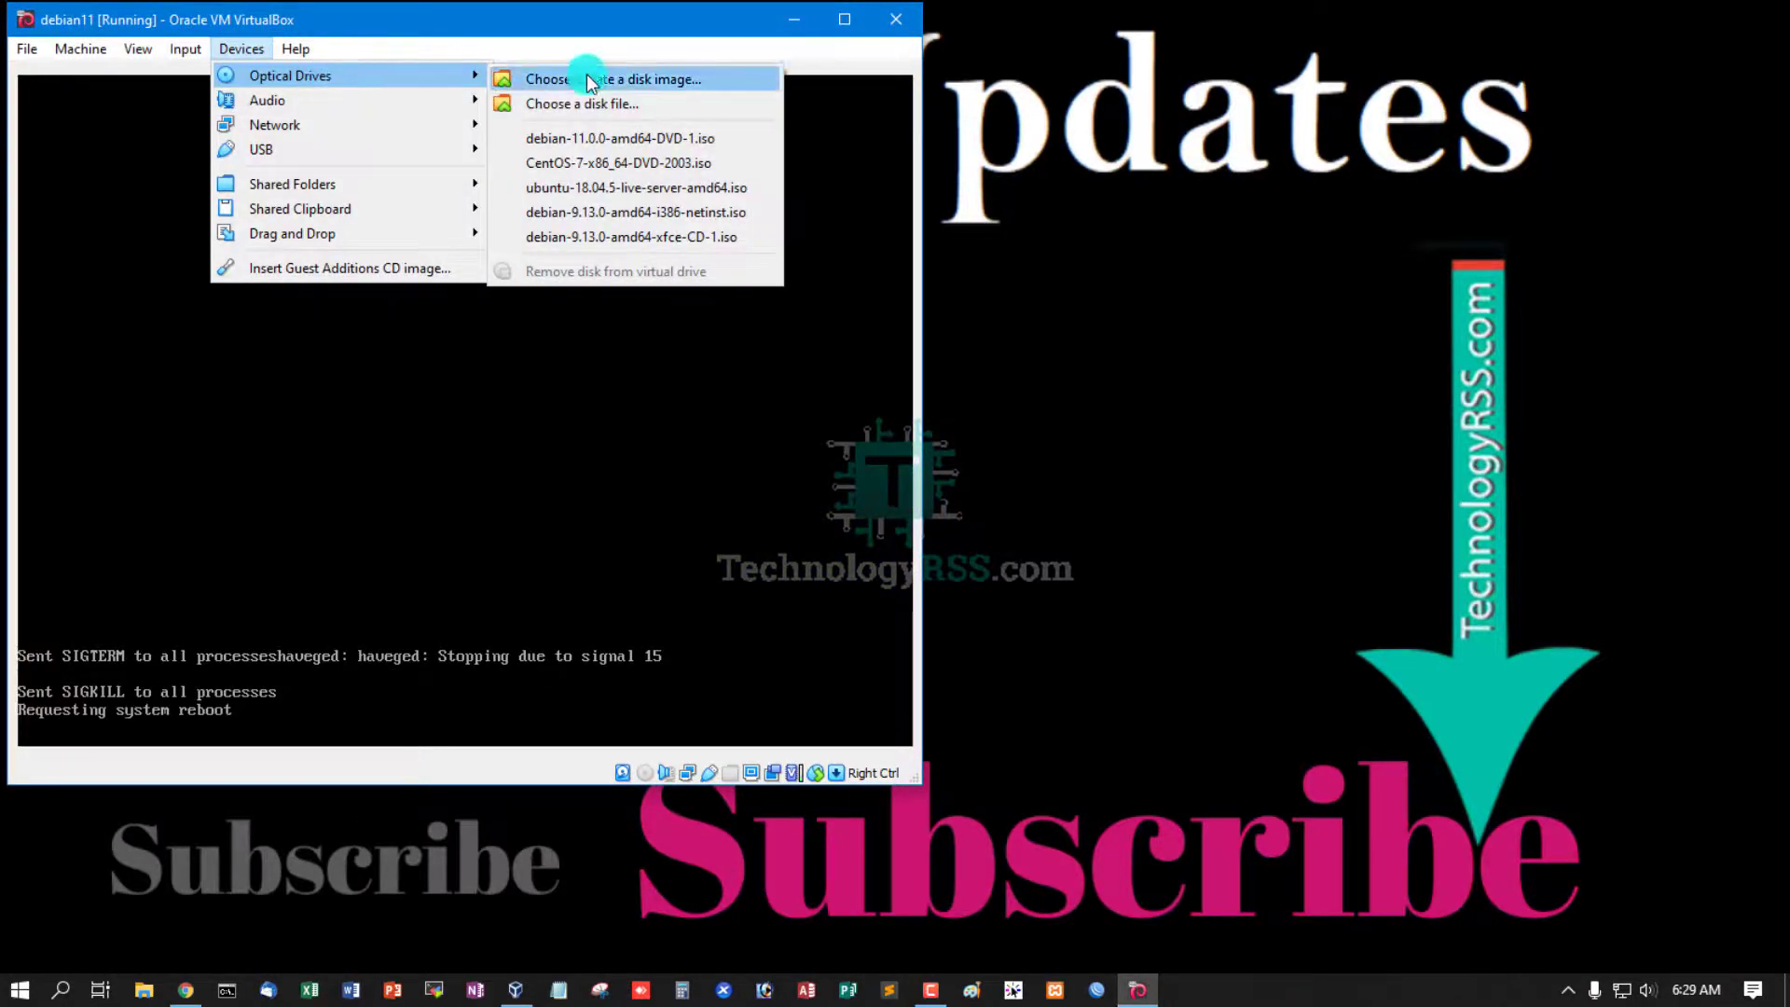
{"action": "left_click", "coordinate": [373, 18]}
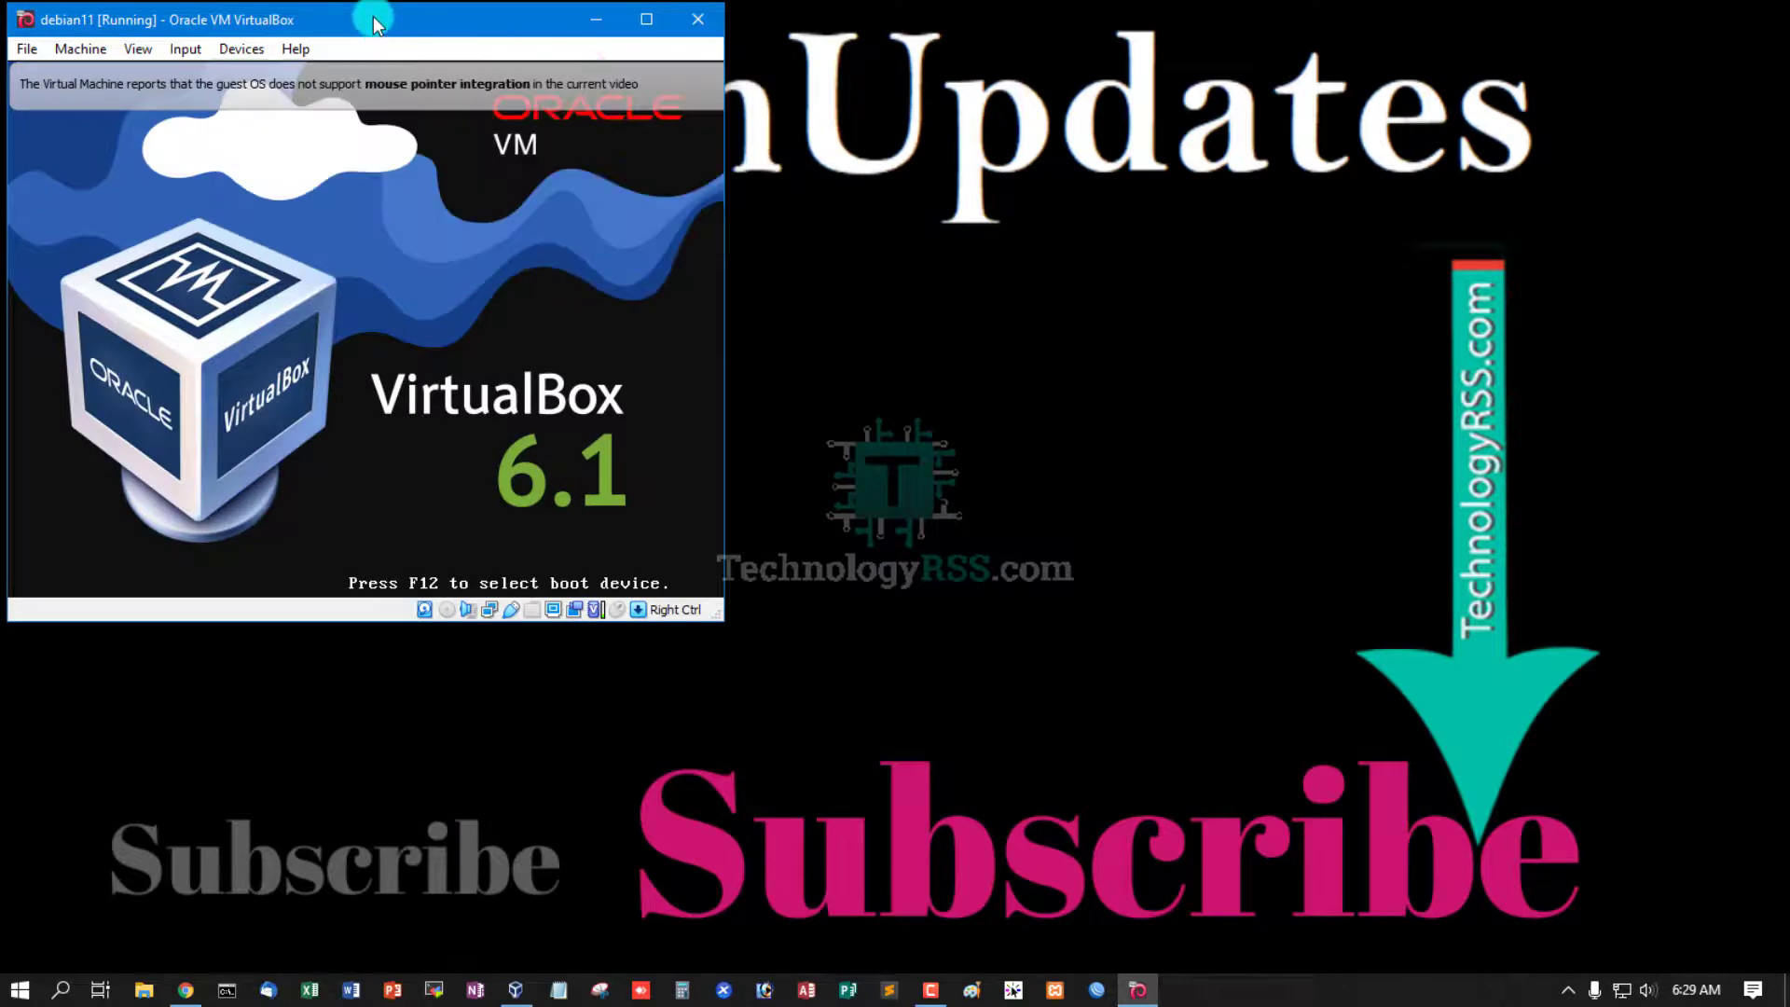
- Dismiss the mouse-integration notice and enlarge the VM window while Debian boots
{"action": "left_click", "coordinate": [770, 82]}
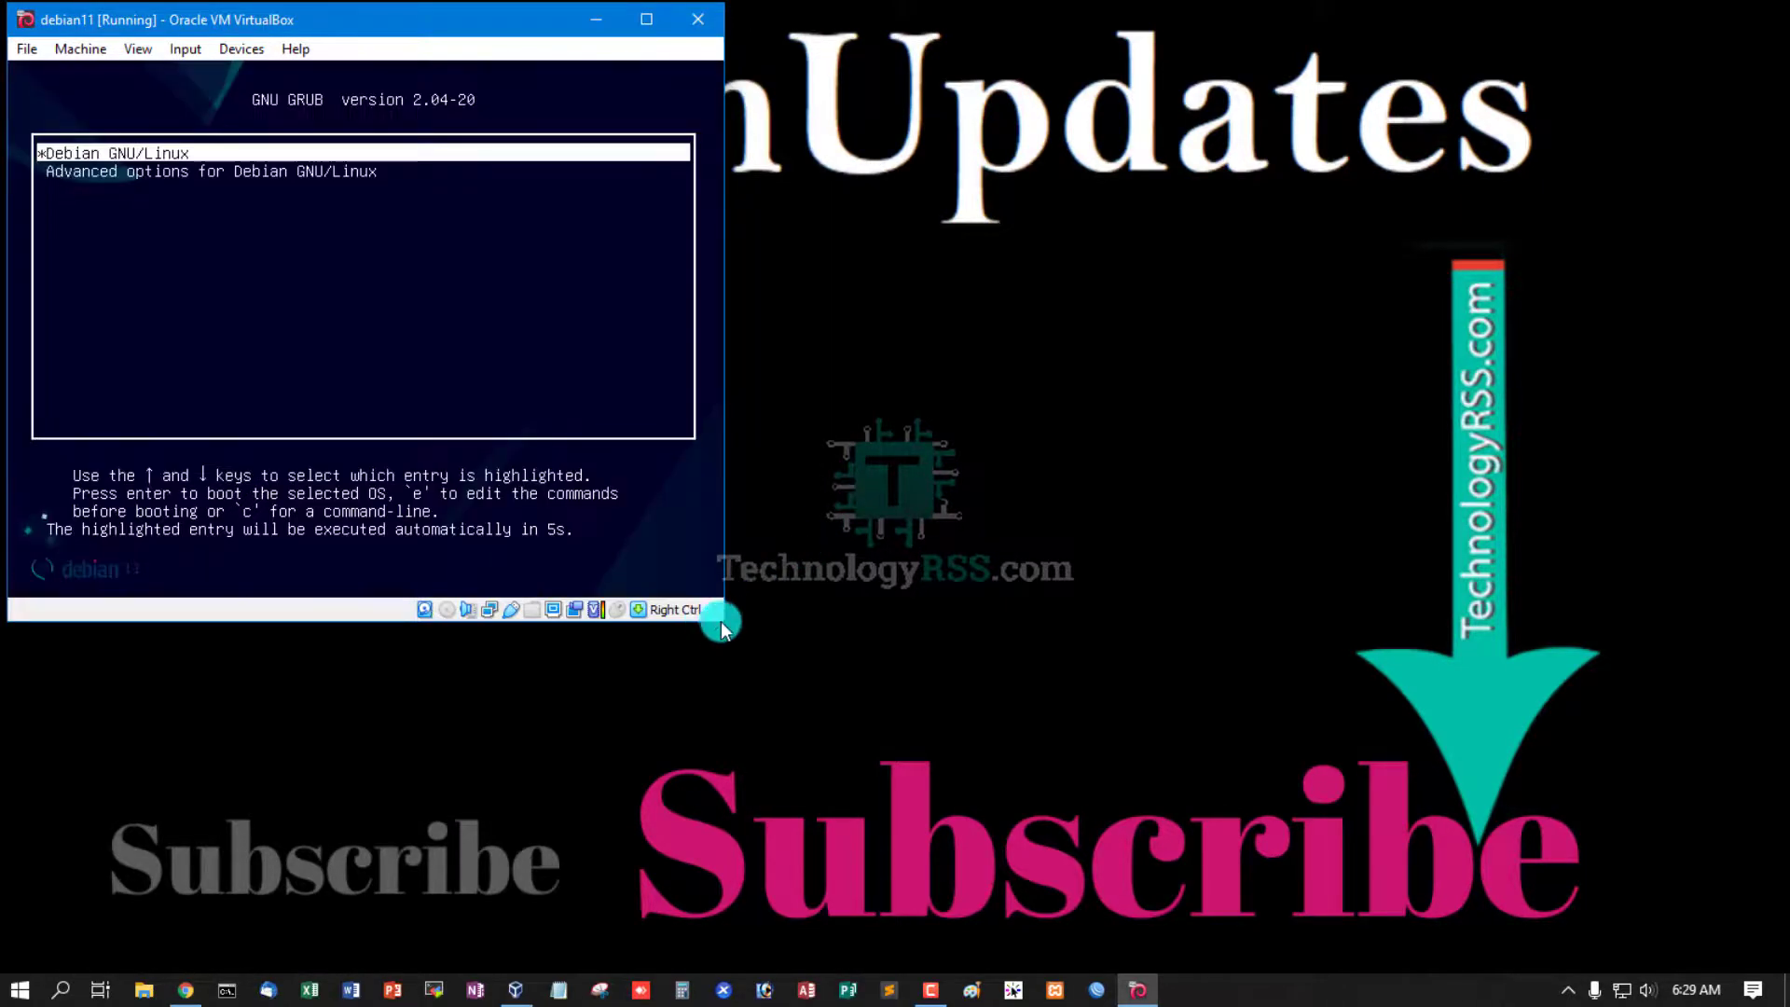
{"action": "left_click_drag", "start_coordinate": [721, 623], "coordinate": [980, 818]}
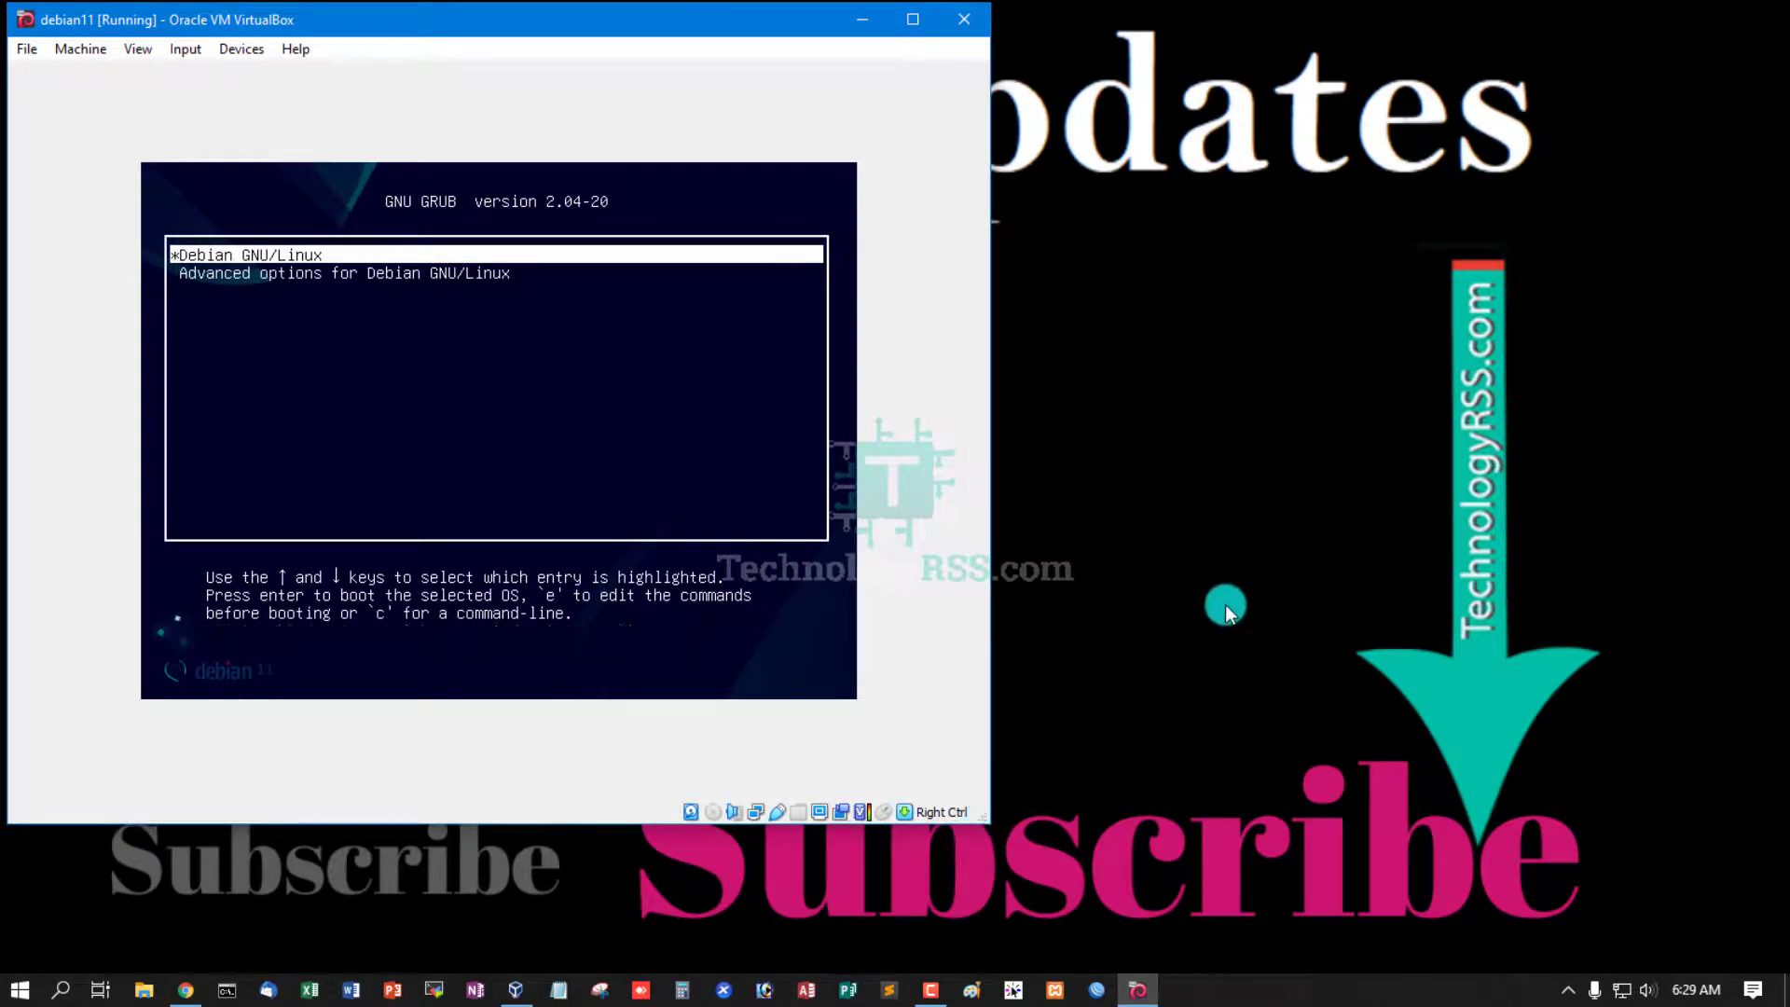
{"action": "left_click", "coordinate": [1225, 604]}
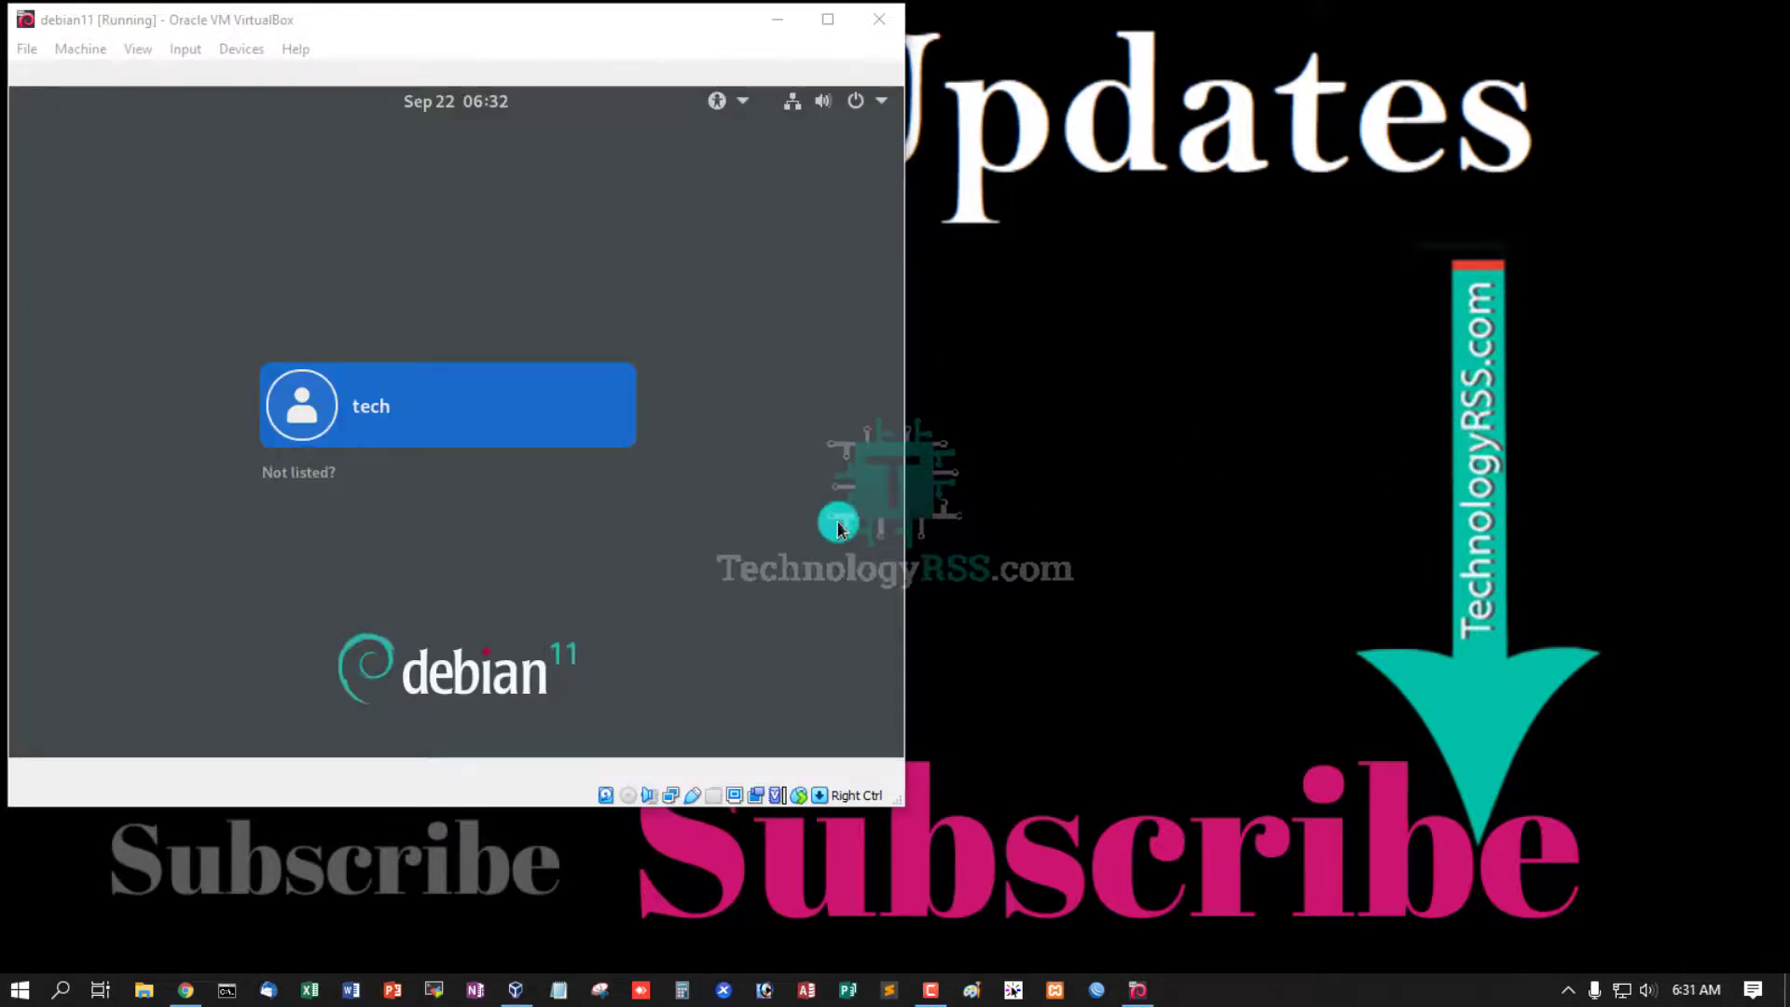
- Sign in at the GNOME login as the listed user with the account password
{"action": "left_click_drag", "start_coordinate": [902, 803], "coordinate": [948, 885]}
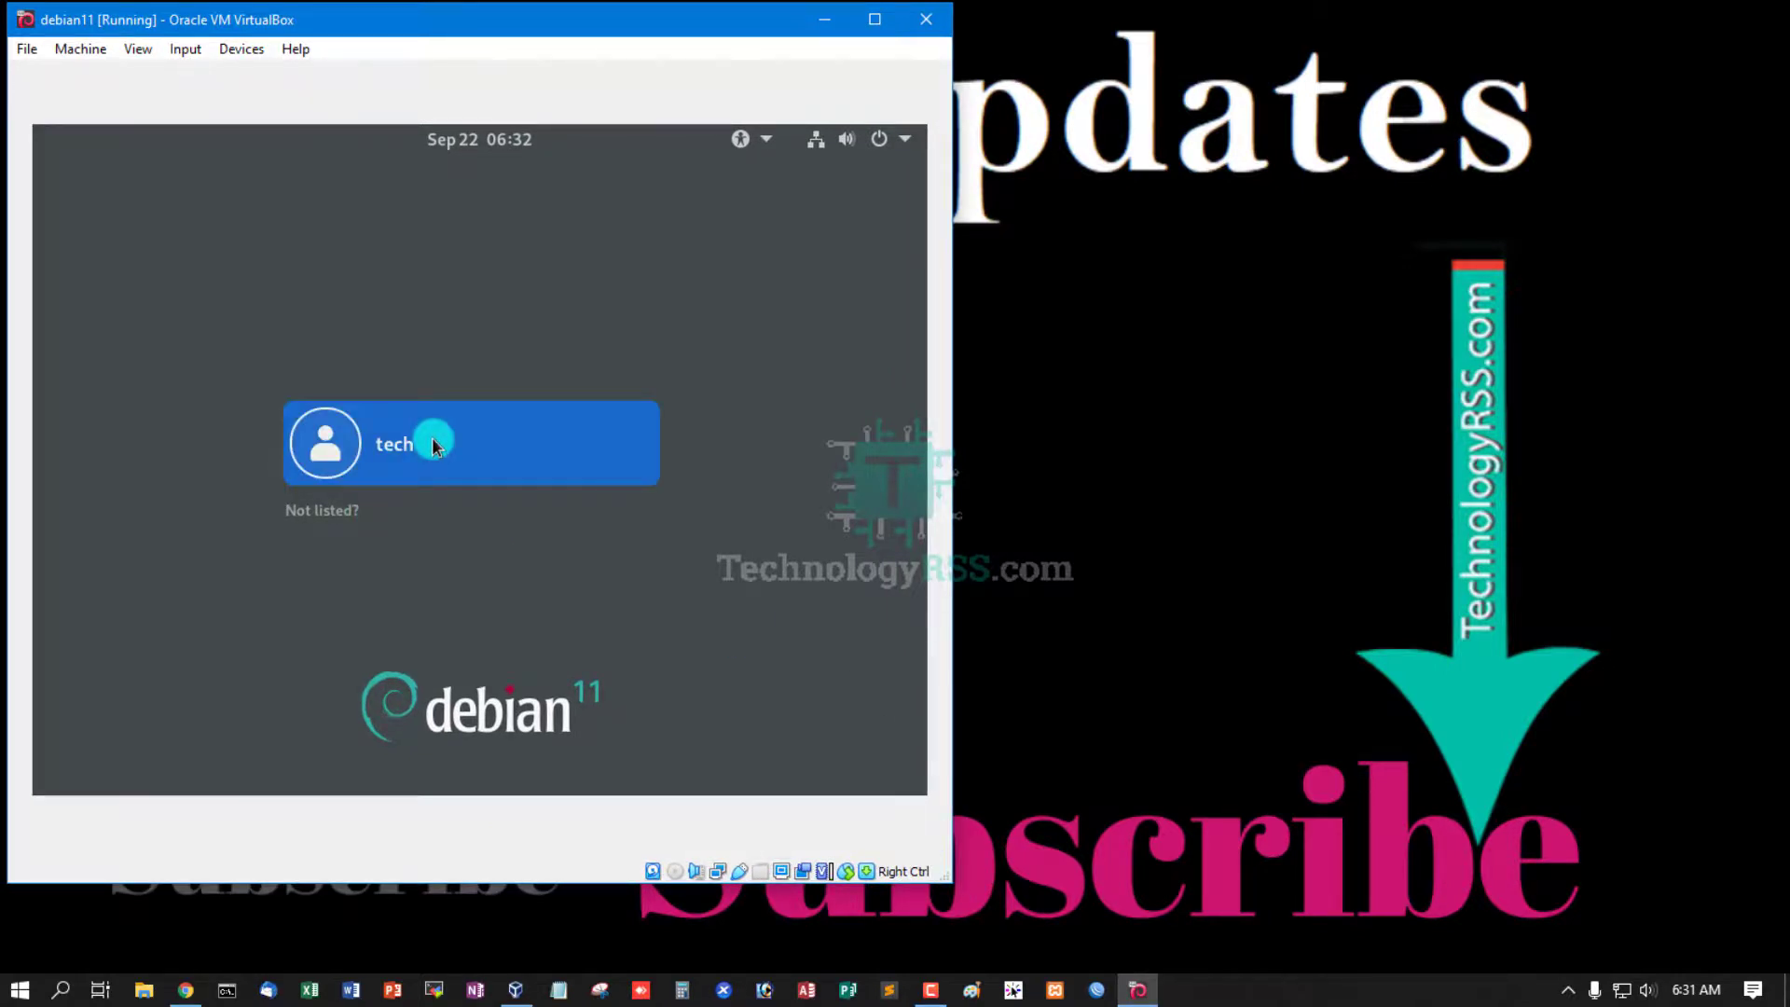
{"action": "left_click", "coordinate": [324, 510]}
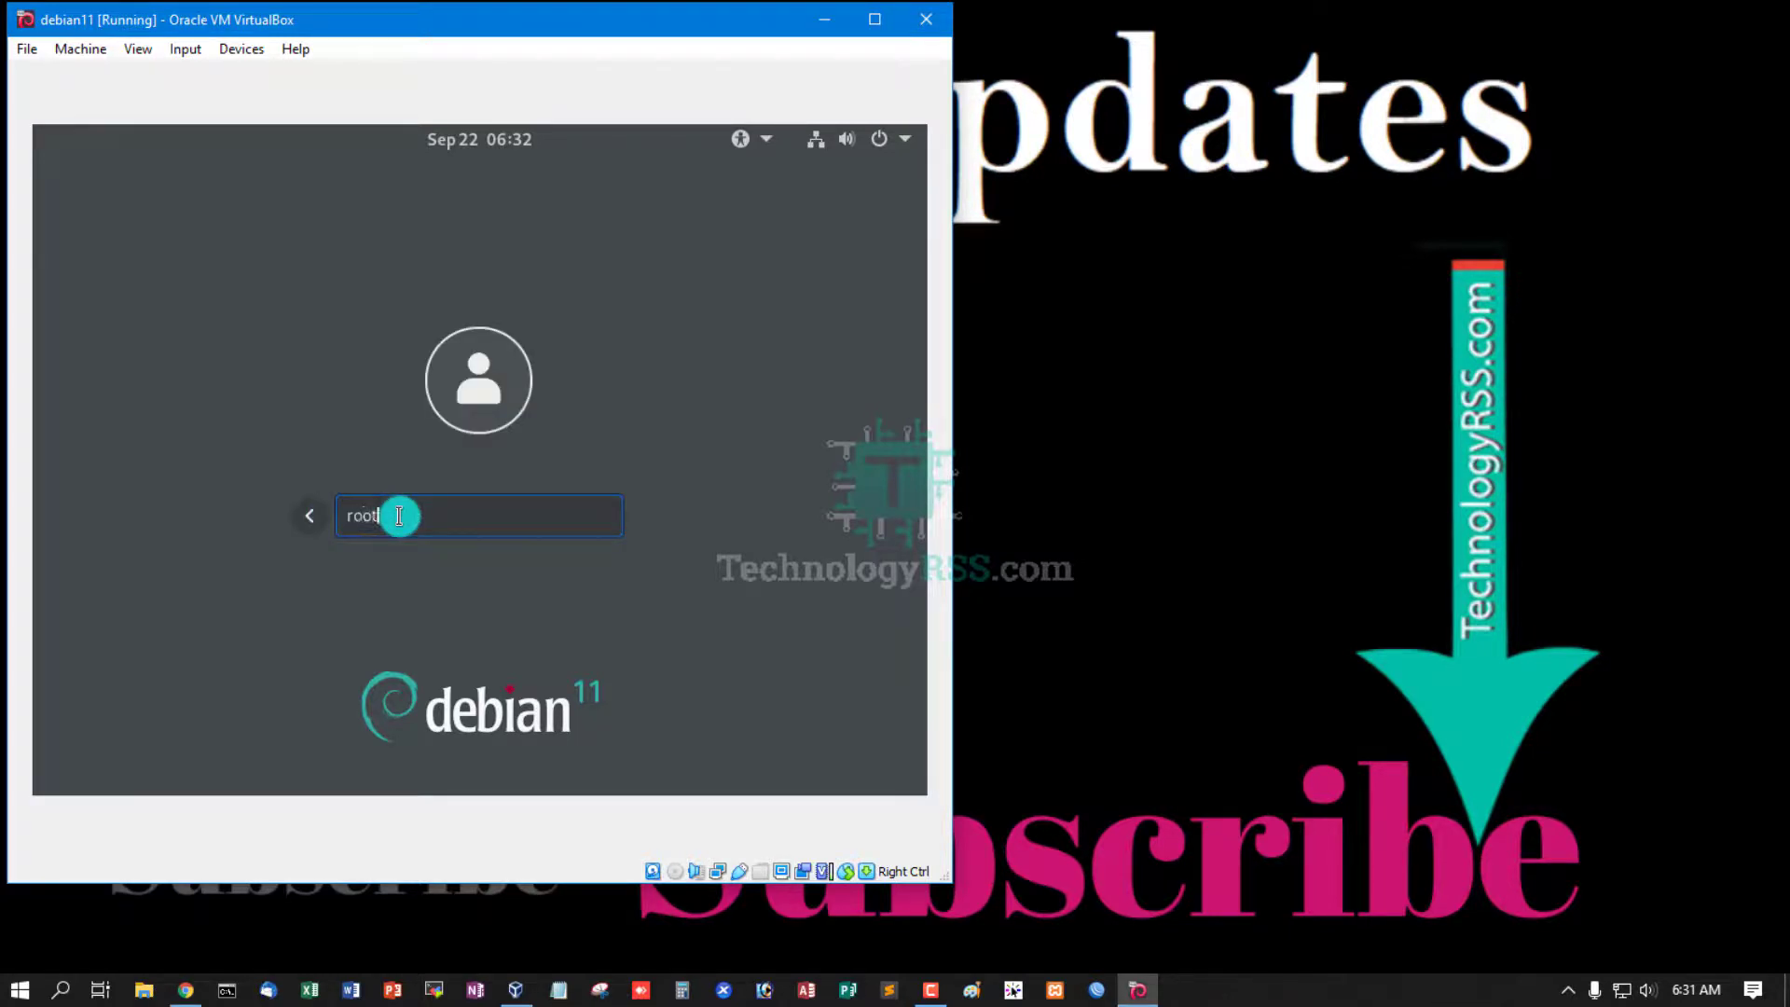
{"action": "key", "text": "Escape"}
{"action": "left_click", "coordinate": [411, 451]}
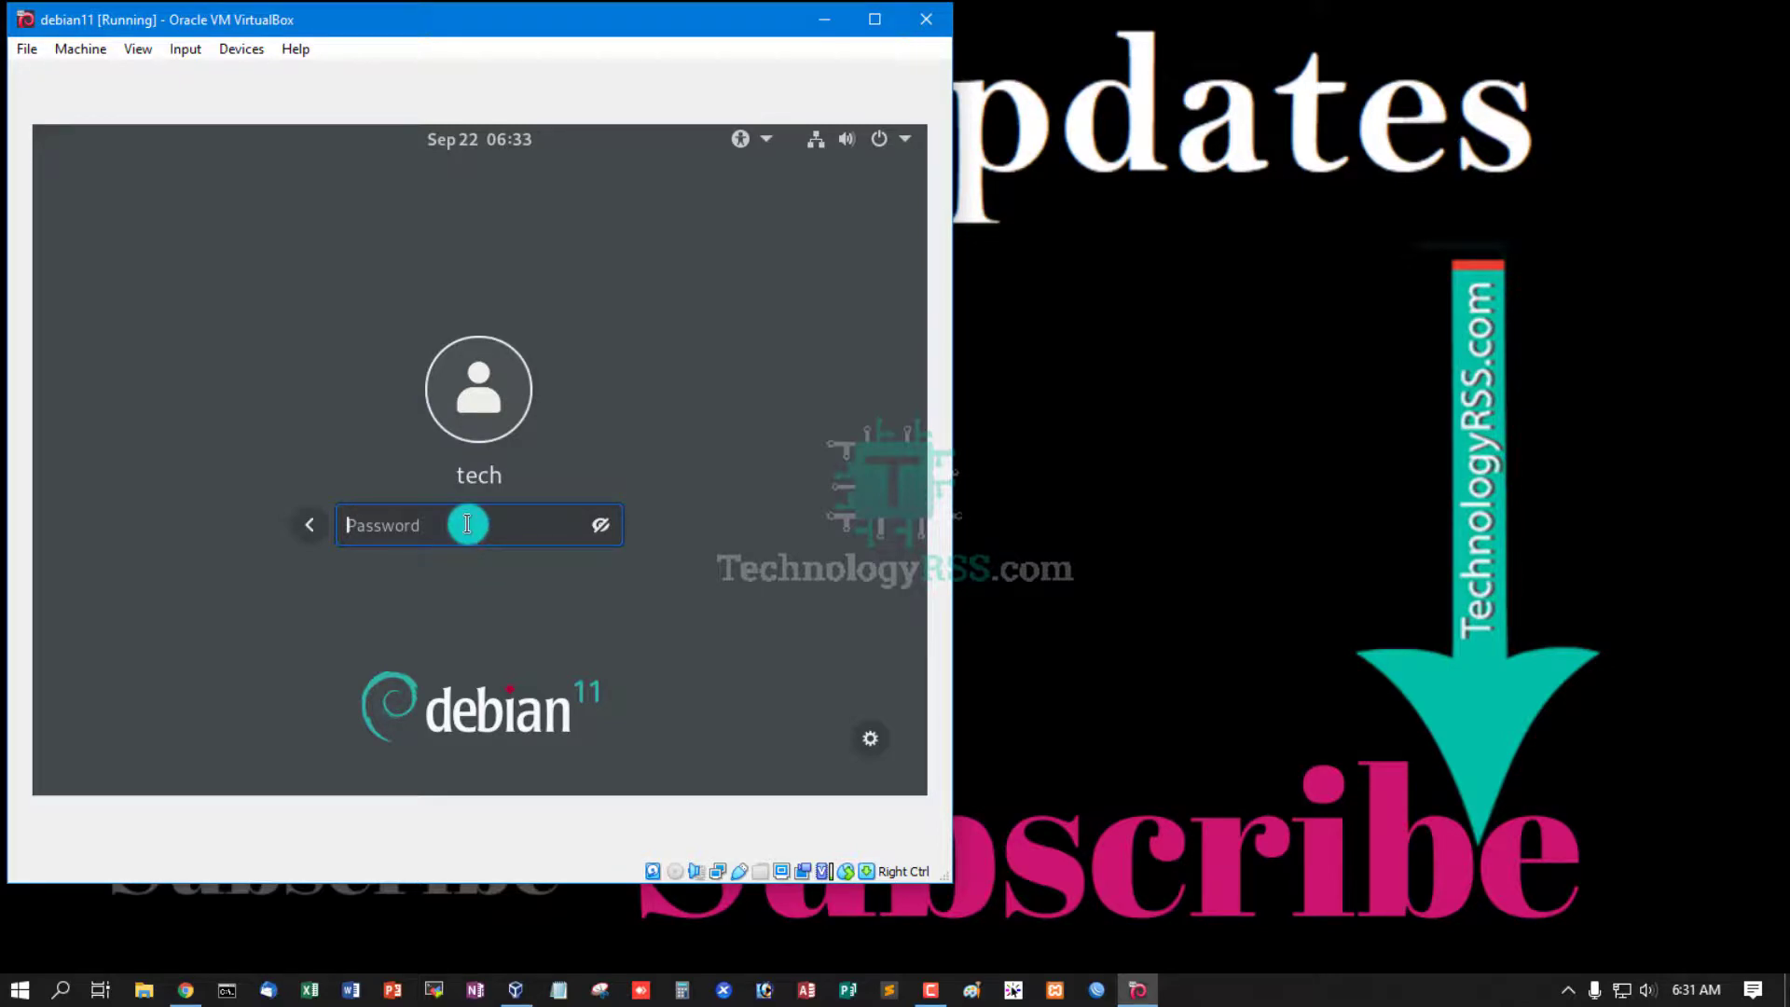
{"action": "type", "text": "tech@123"}
{"action": "key", "text": "Return"}
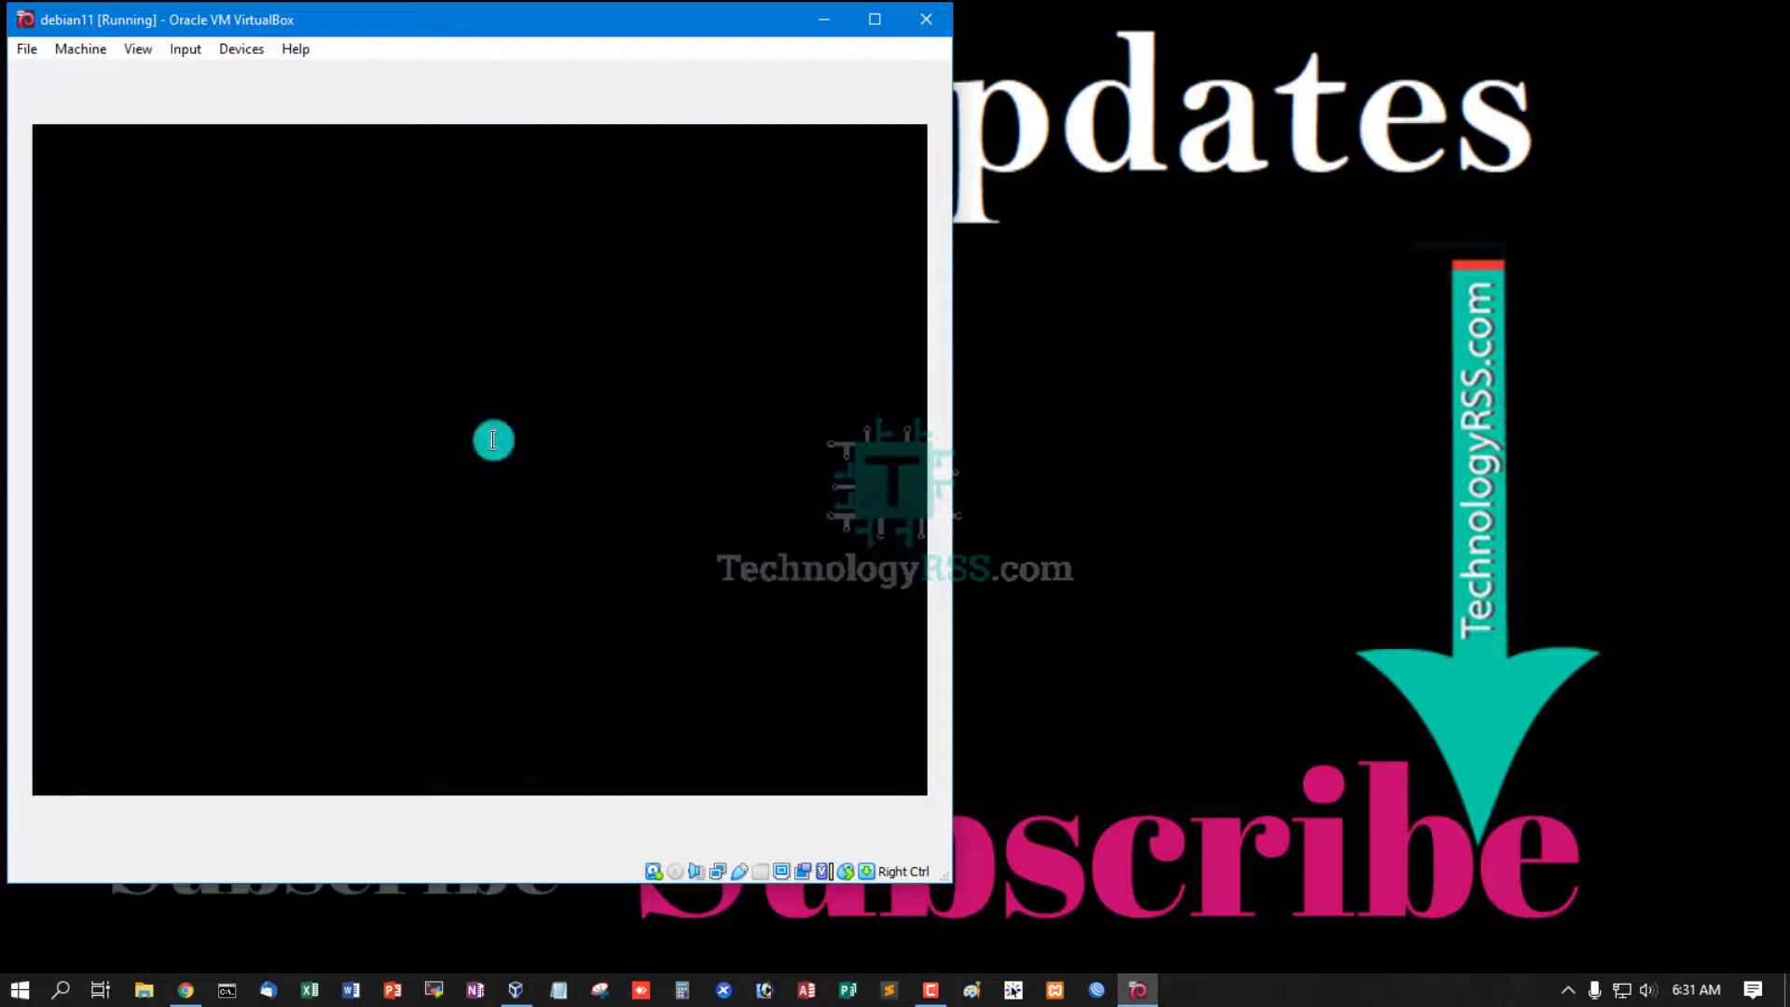
- Search Activities for 'ter' and launch the Terminal application
{"action": "left_click", "coordinate": [1424, 295]}
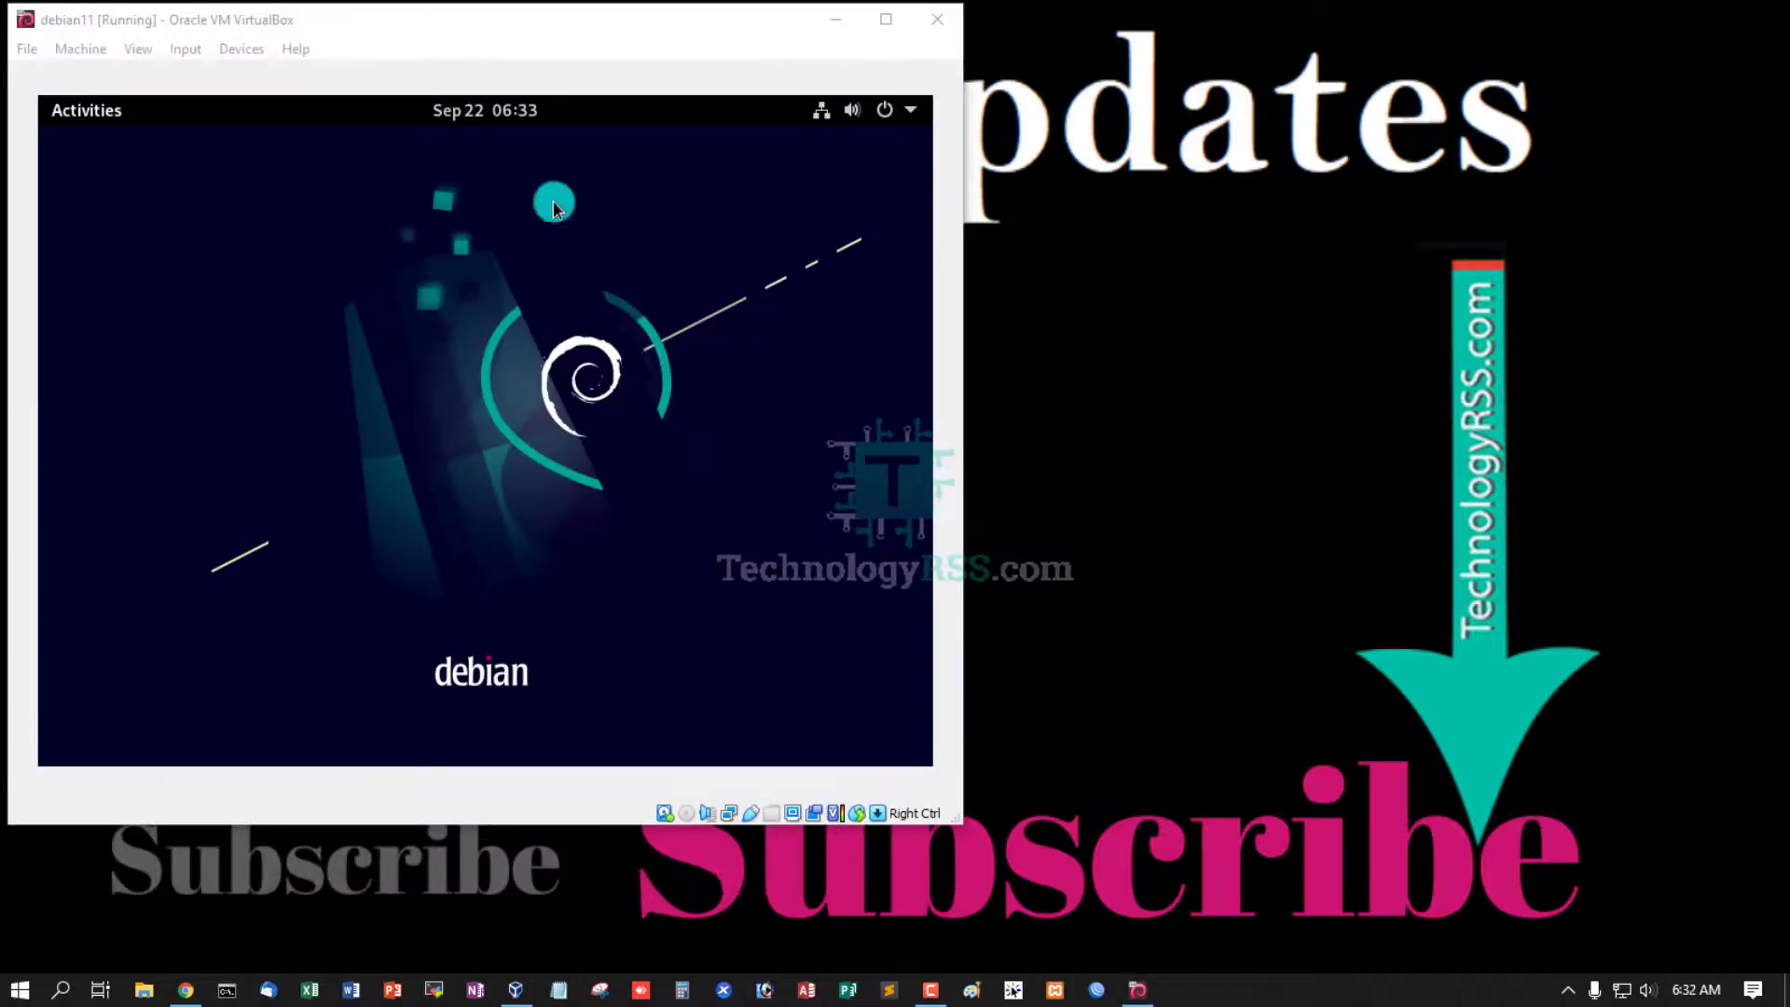
{"action": "key", "text": "super"}
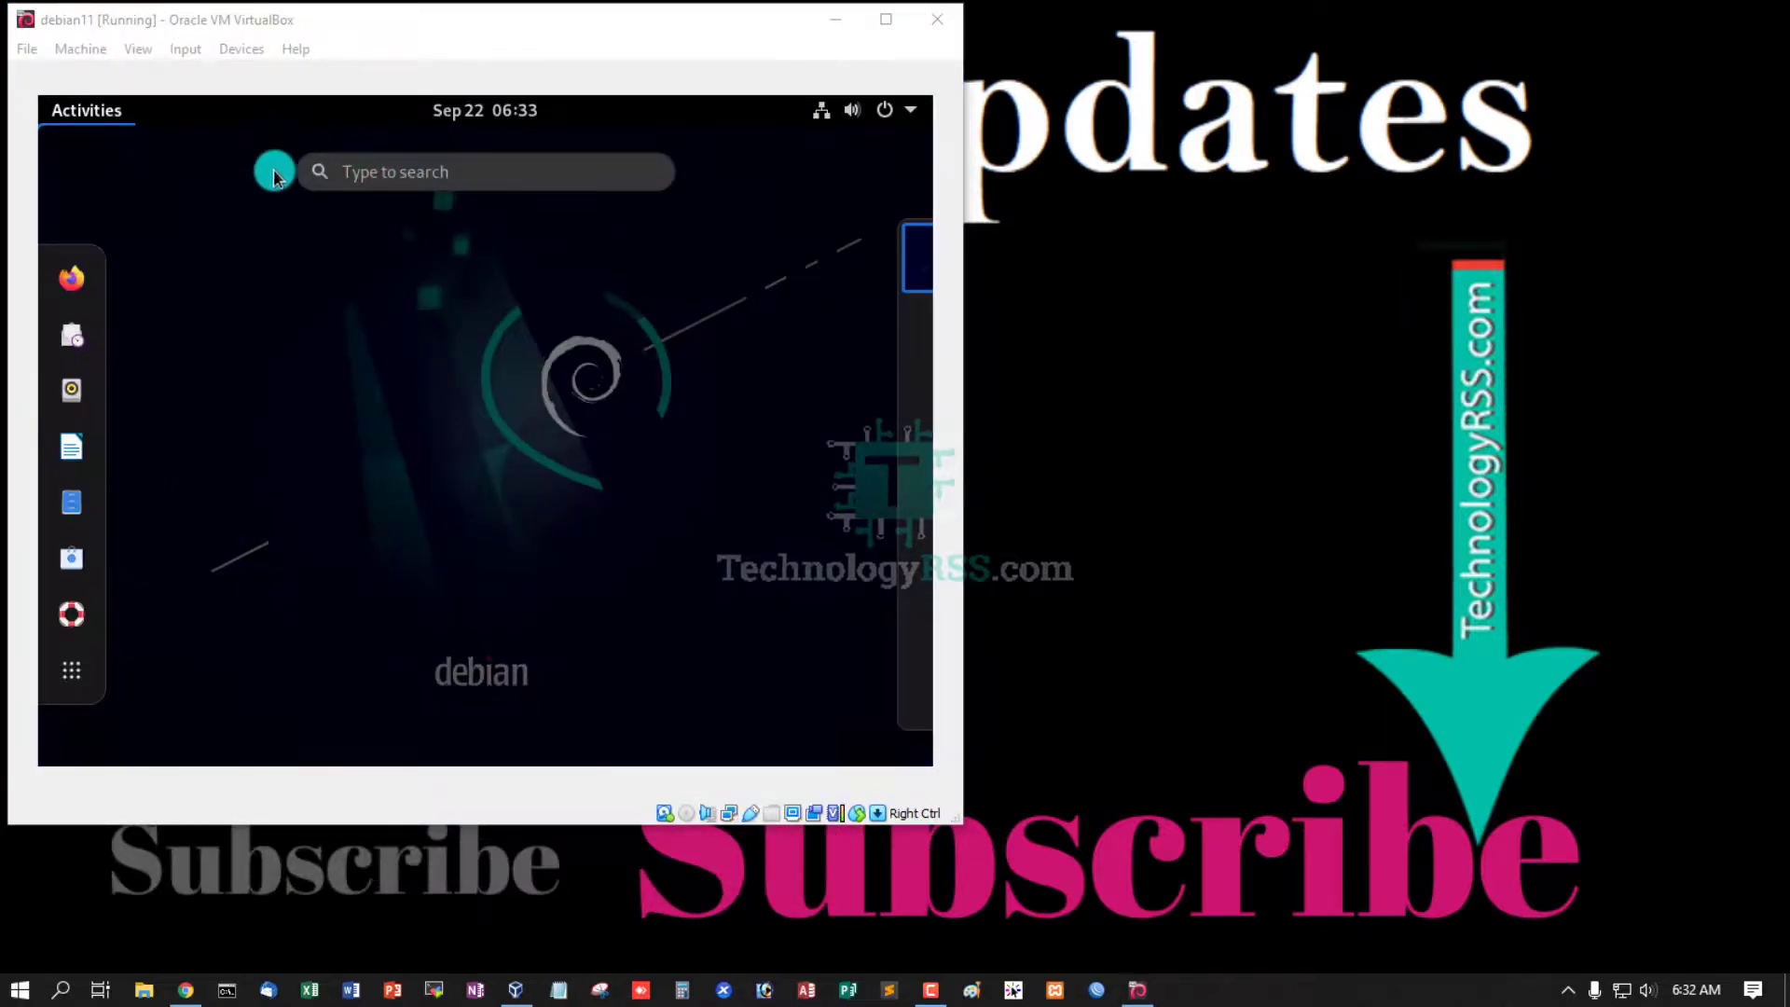
{"action": "left_click", "coordinate": [456, 27]}
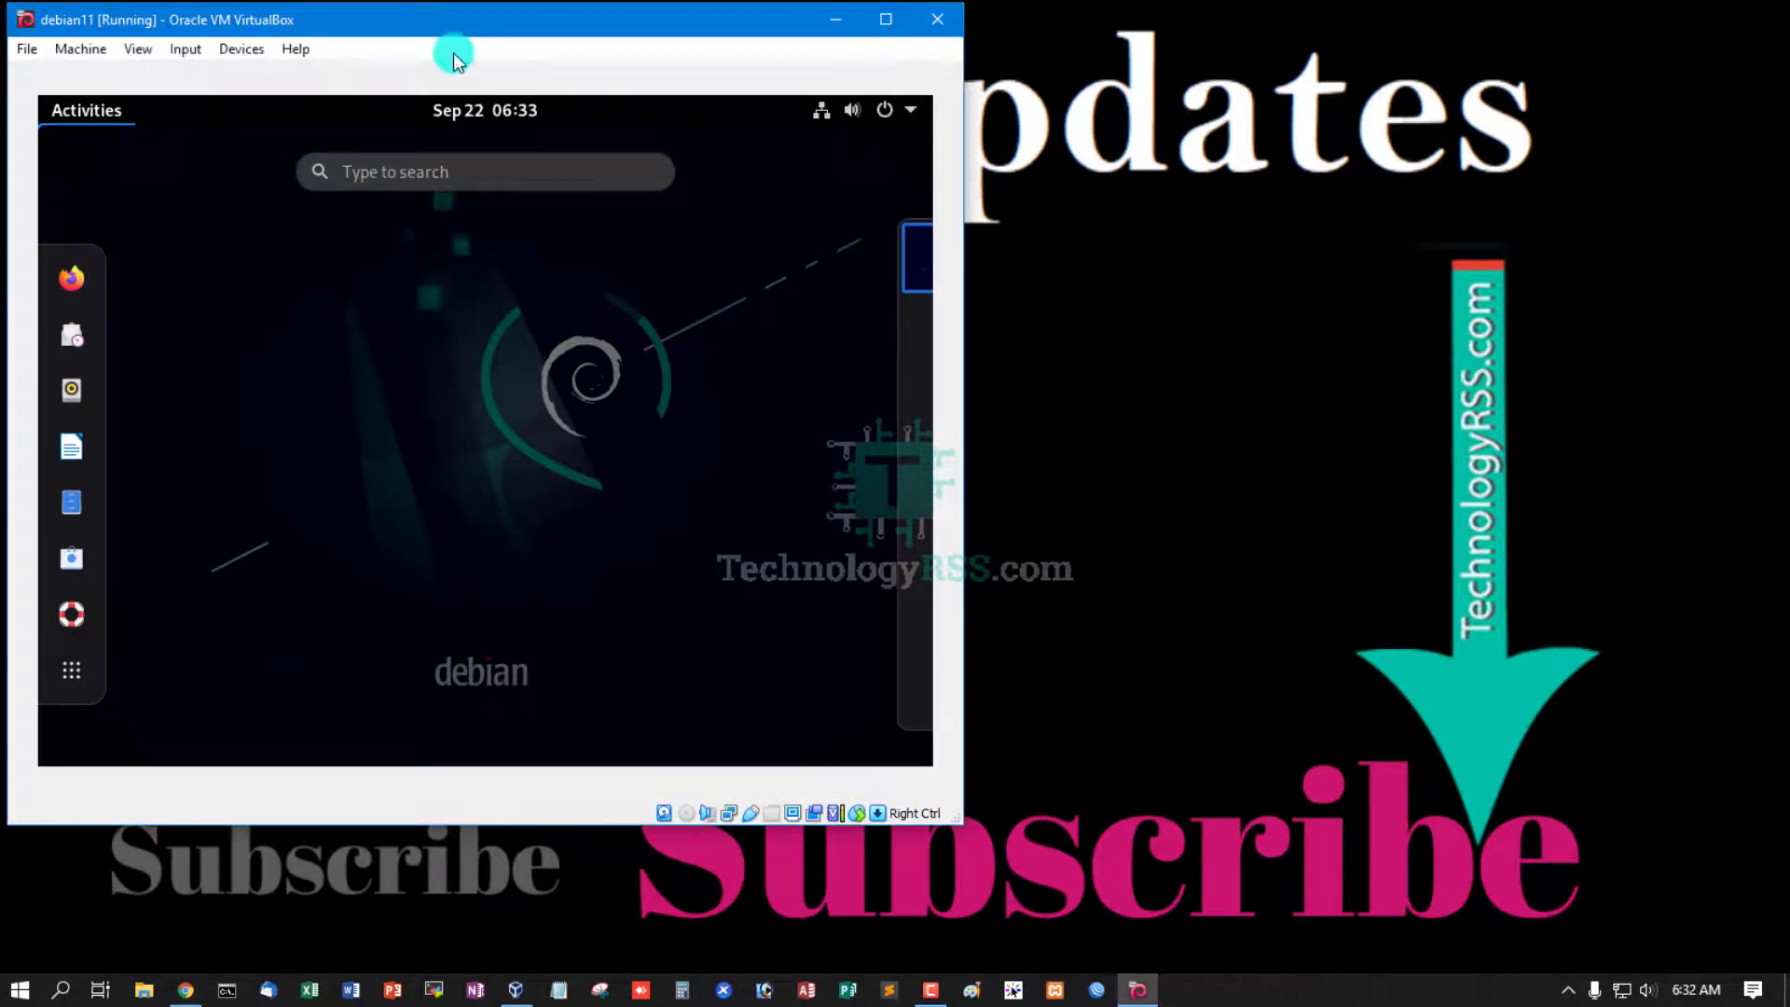
{"action": "left_click", "coordinate": [433, 287]}
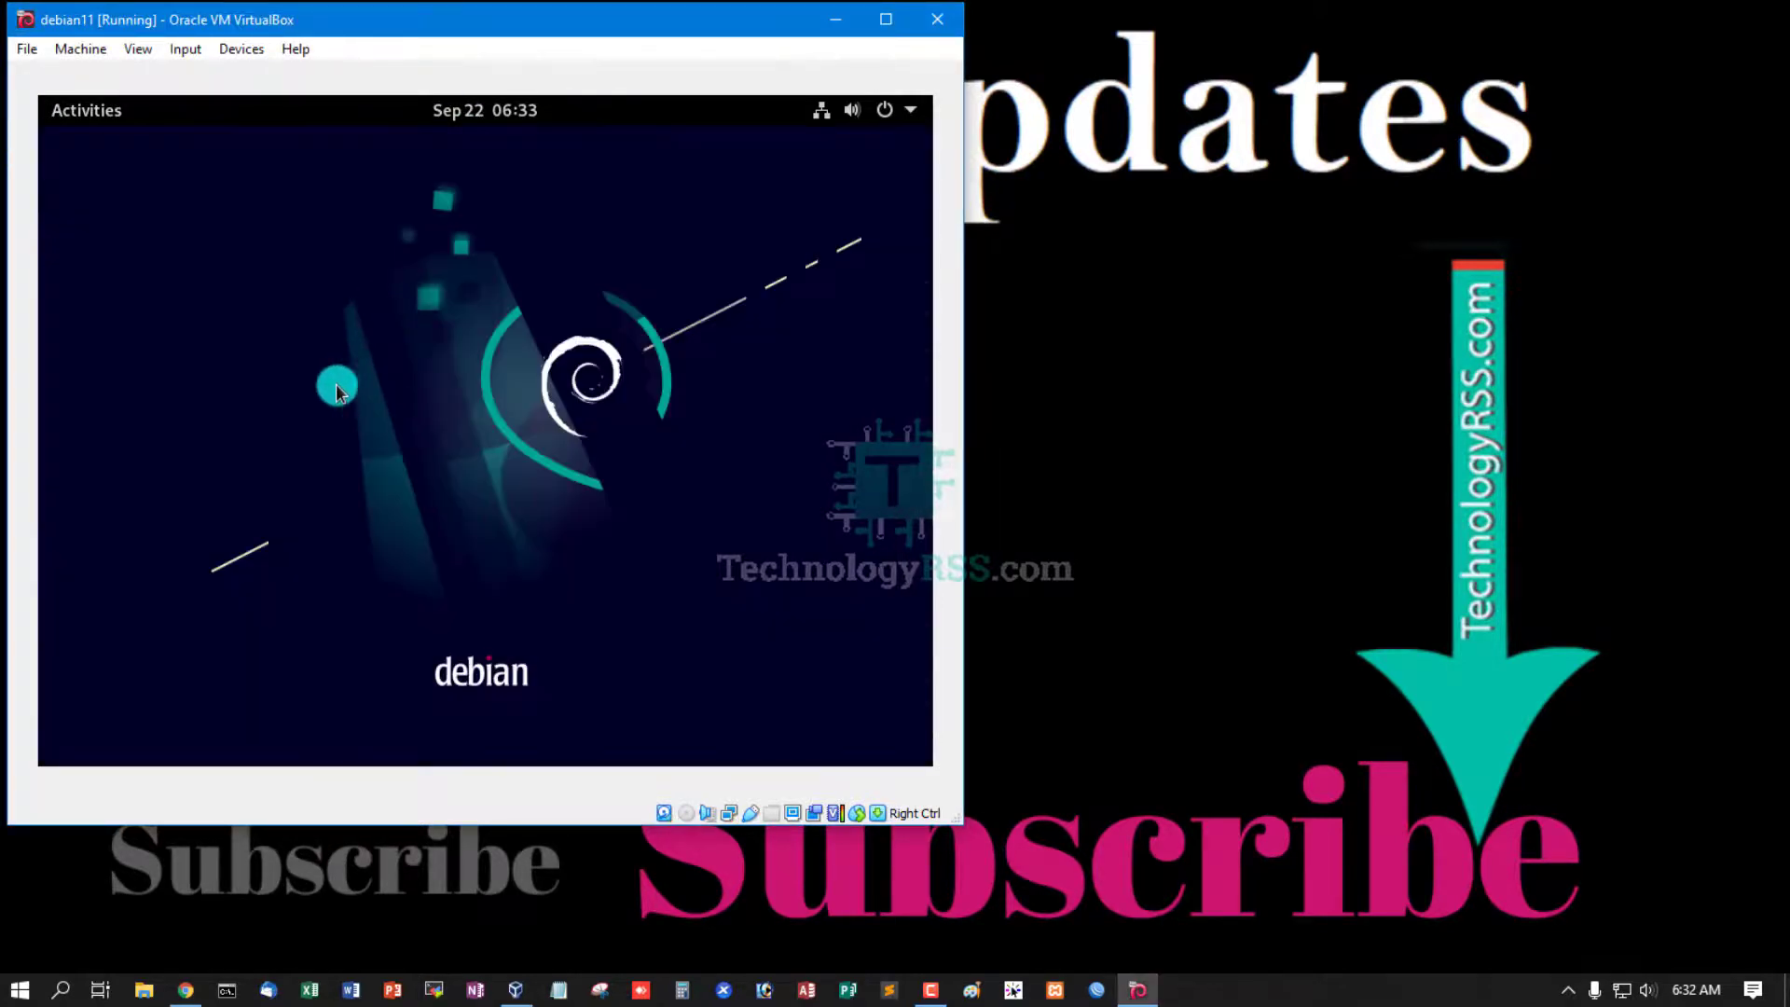
{"action": "left_click", "coordinate": [82, 113]}
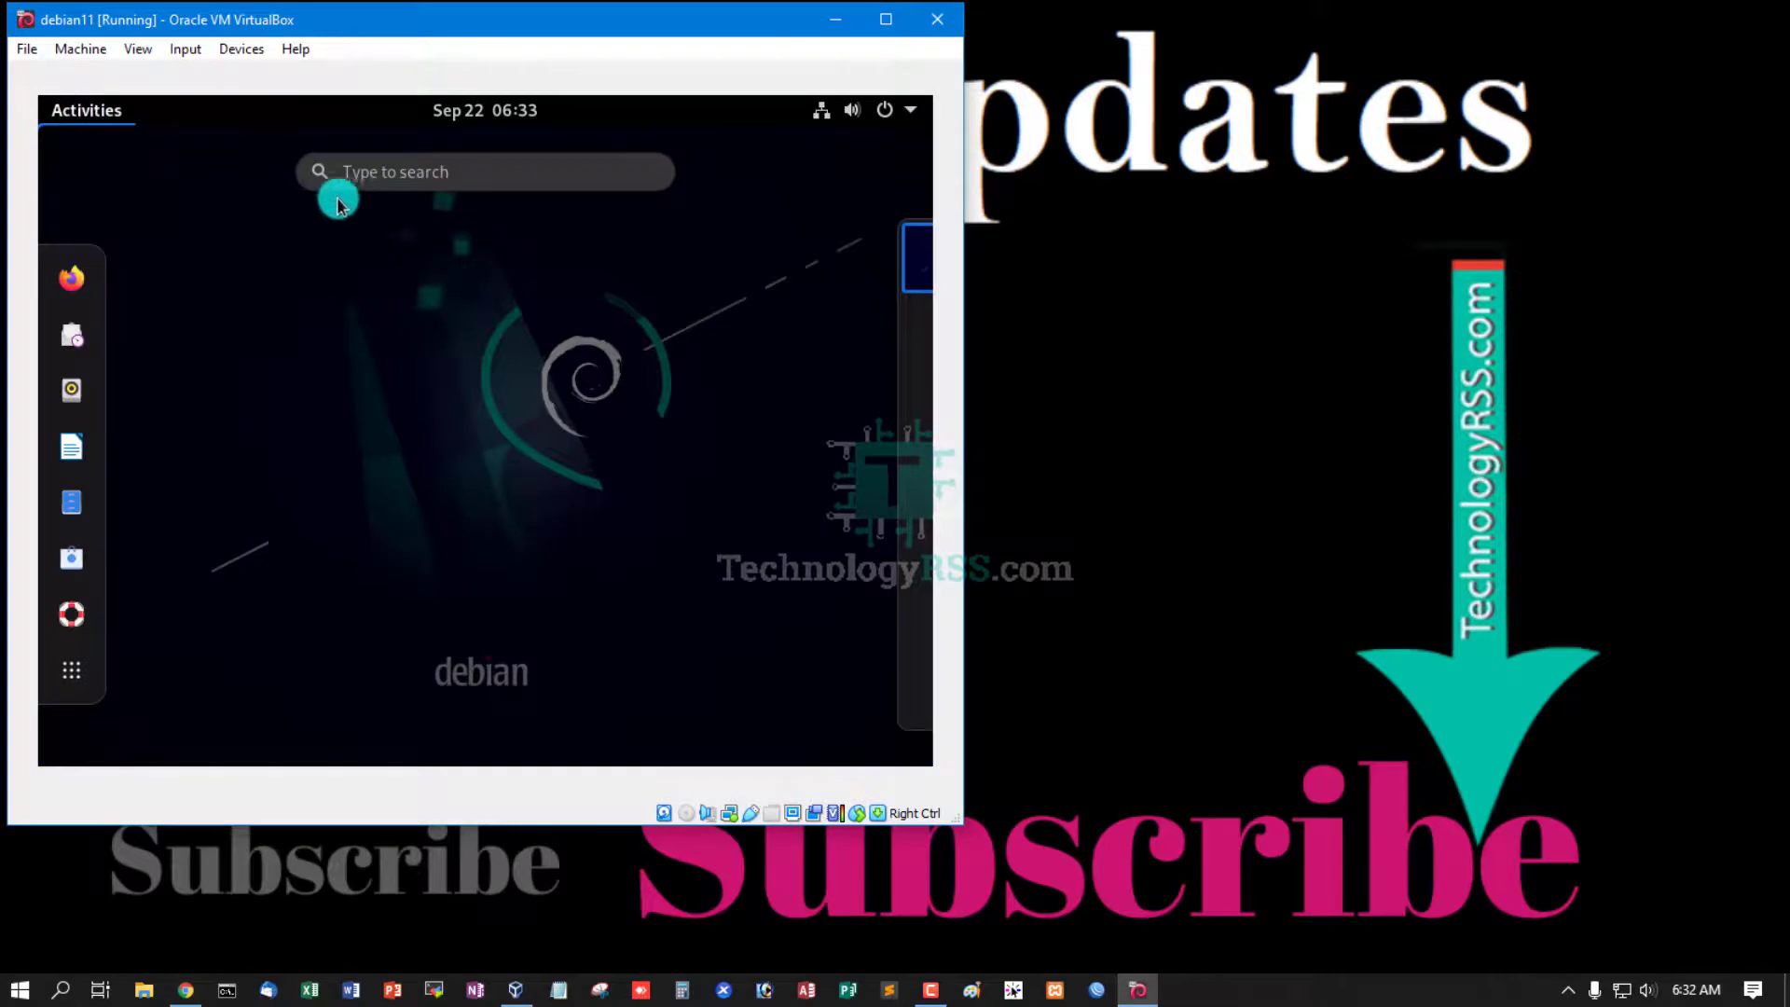
{"action": "left_click", "coordinate": [378, 177]}
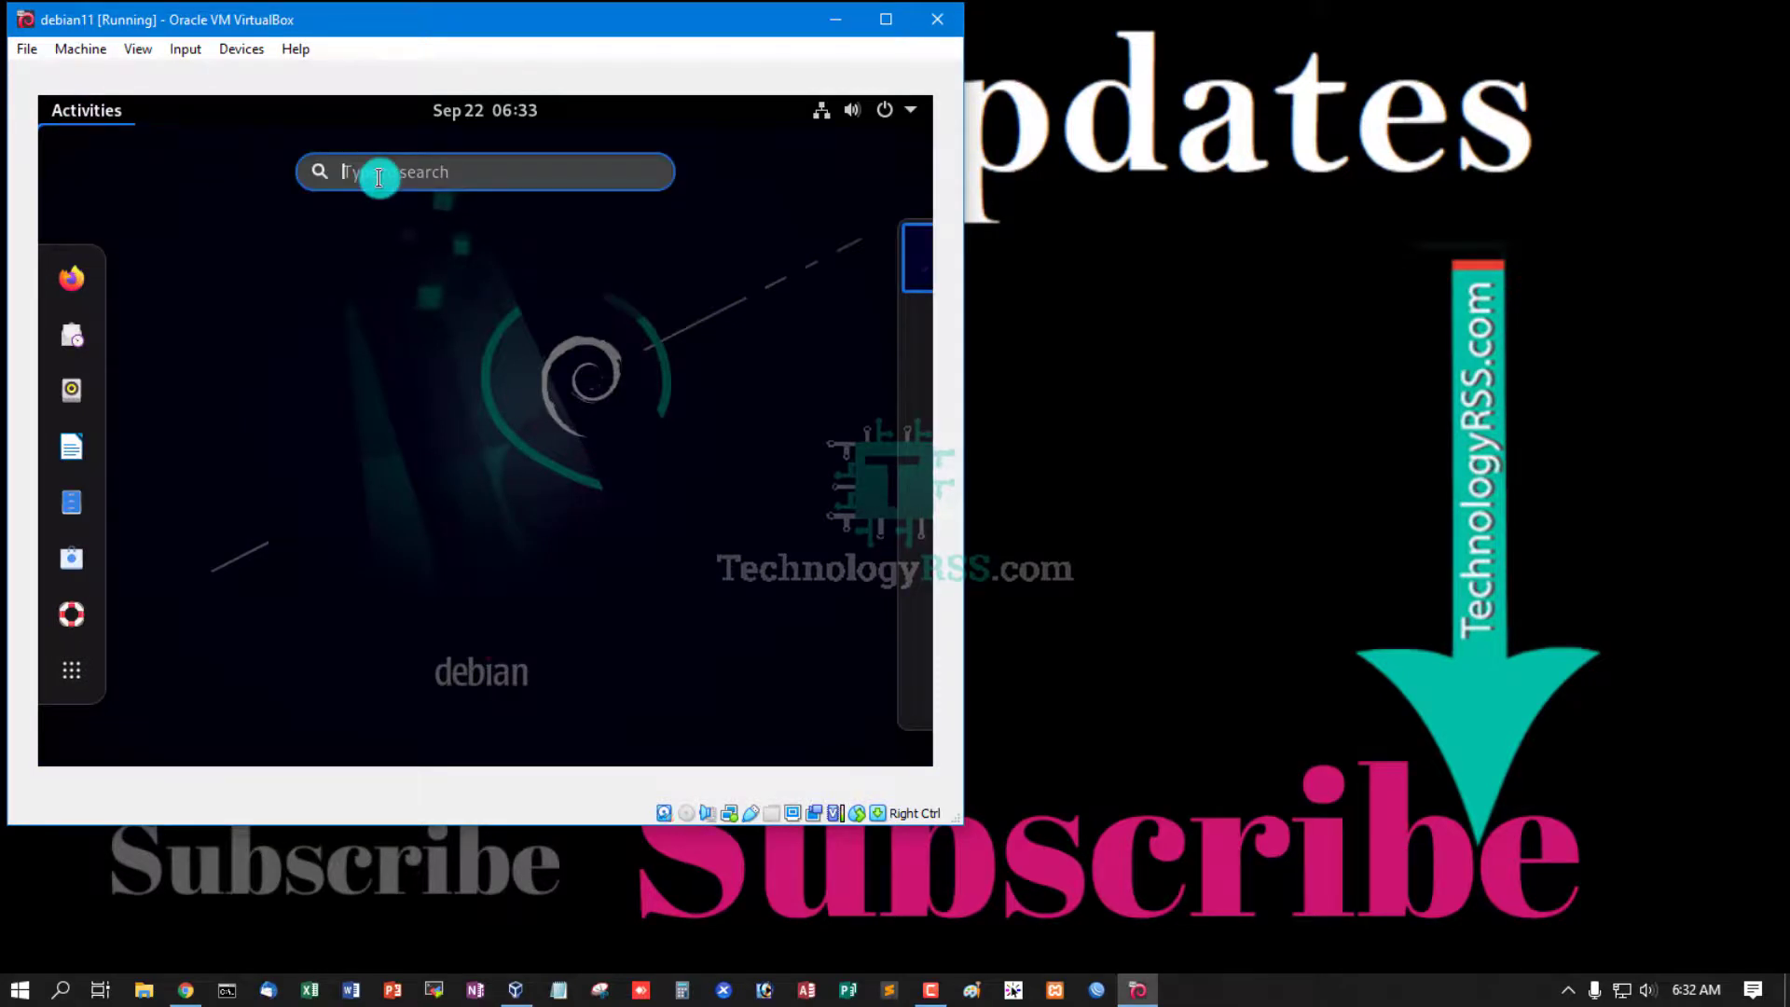
{"action": "type", "text": "ter"}
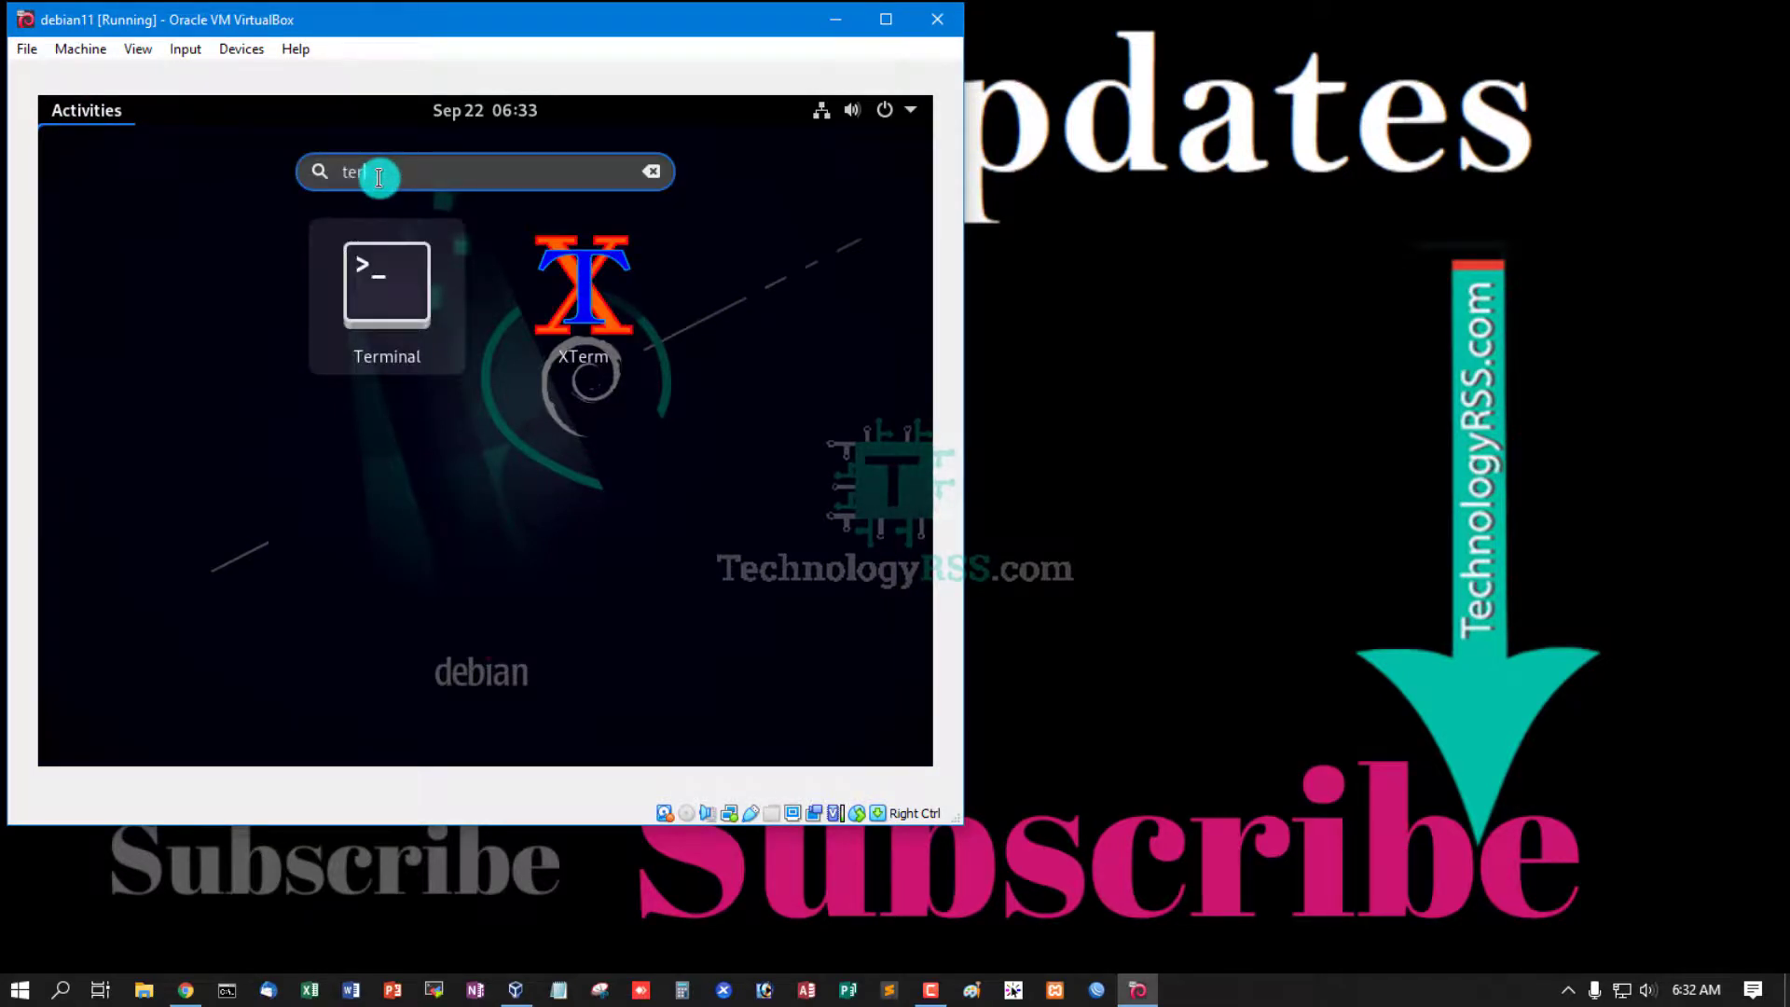
{"action": "left_click", "coordinate": [410, 306]}
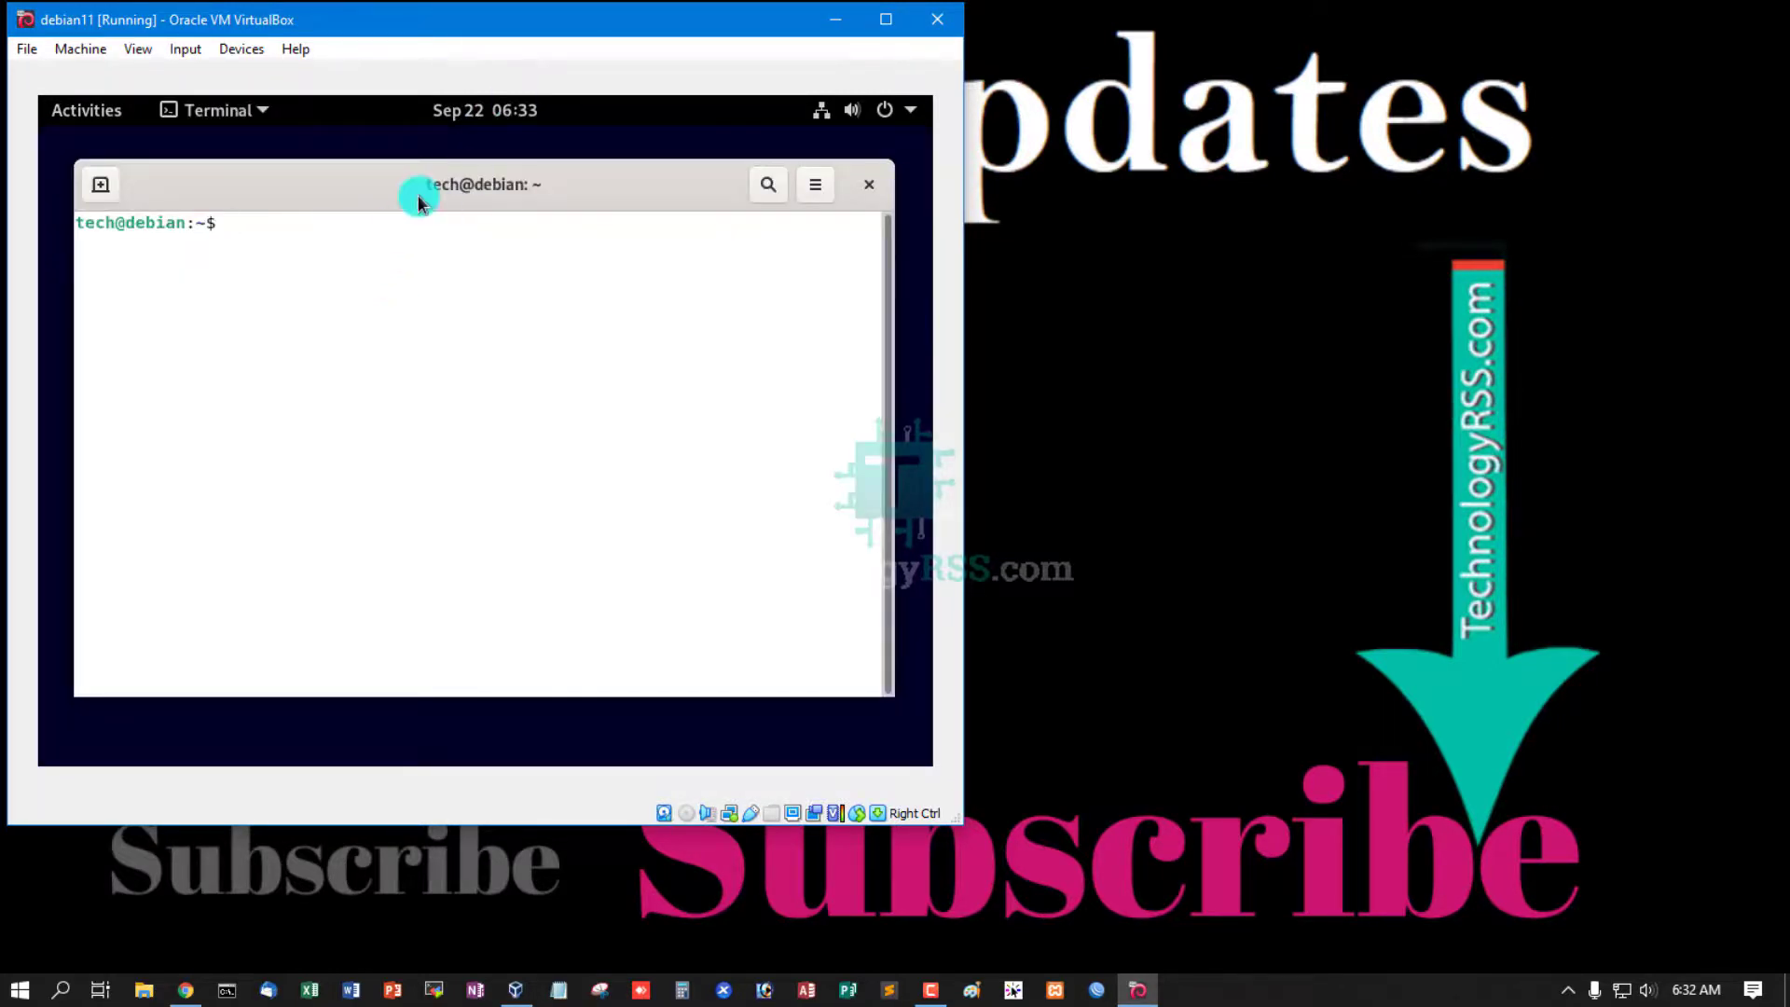
- Check the routes with 'ip r' and ping 8.8.8.8 to confirm network connectivity
{"action": "type", "text": "ip r"}
{"action": "key", "text": "Return"}
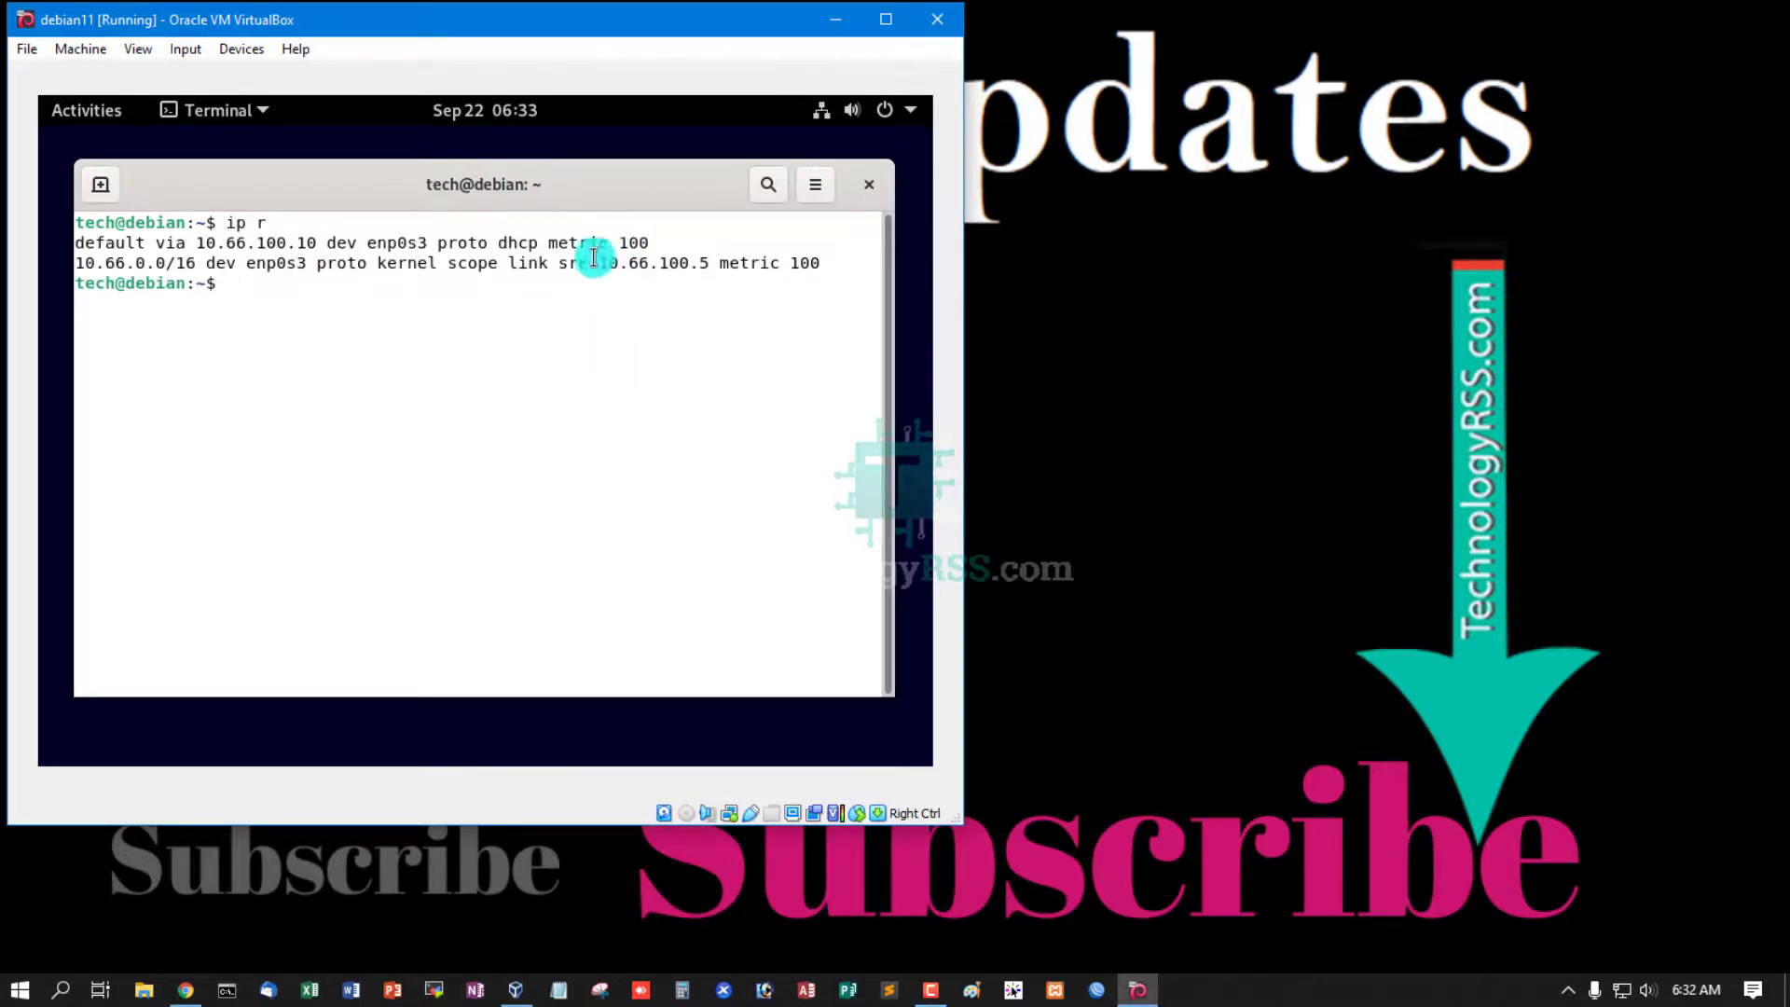
{"action": "left_click_drag", "start_coordinate": [599, 262], "coordinate": [734, 261]}
{"action": "left_click", "coordinate": [640, 319]}
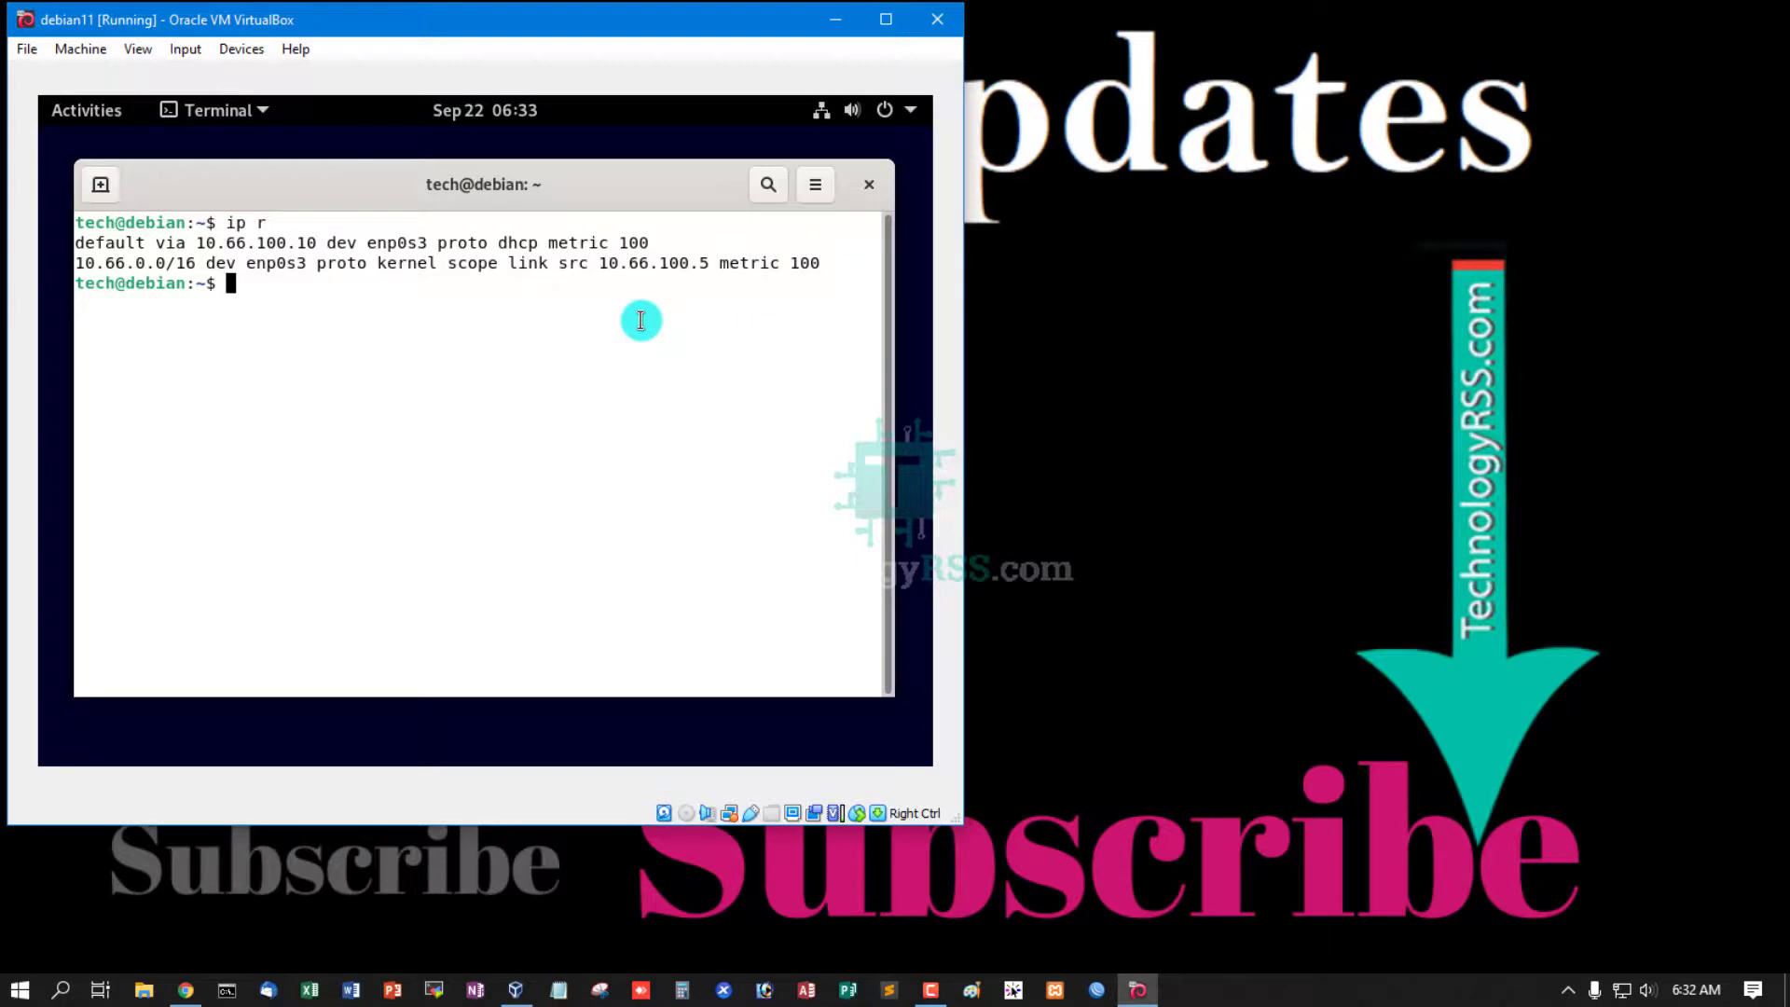
{"action": "type", "text": "ping 8.8.8.8"}
{"action": "key", "text": "Return"}
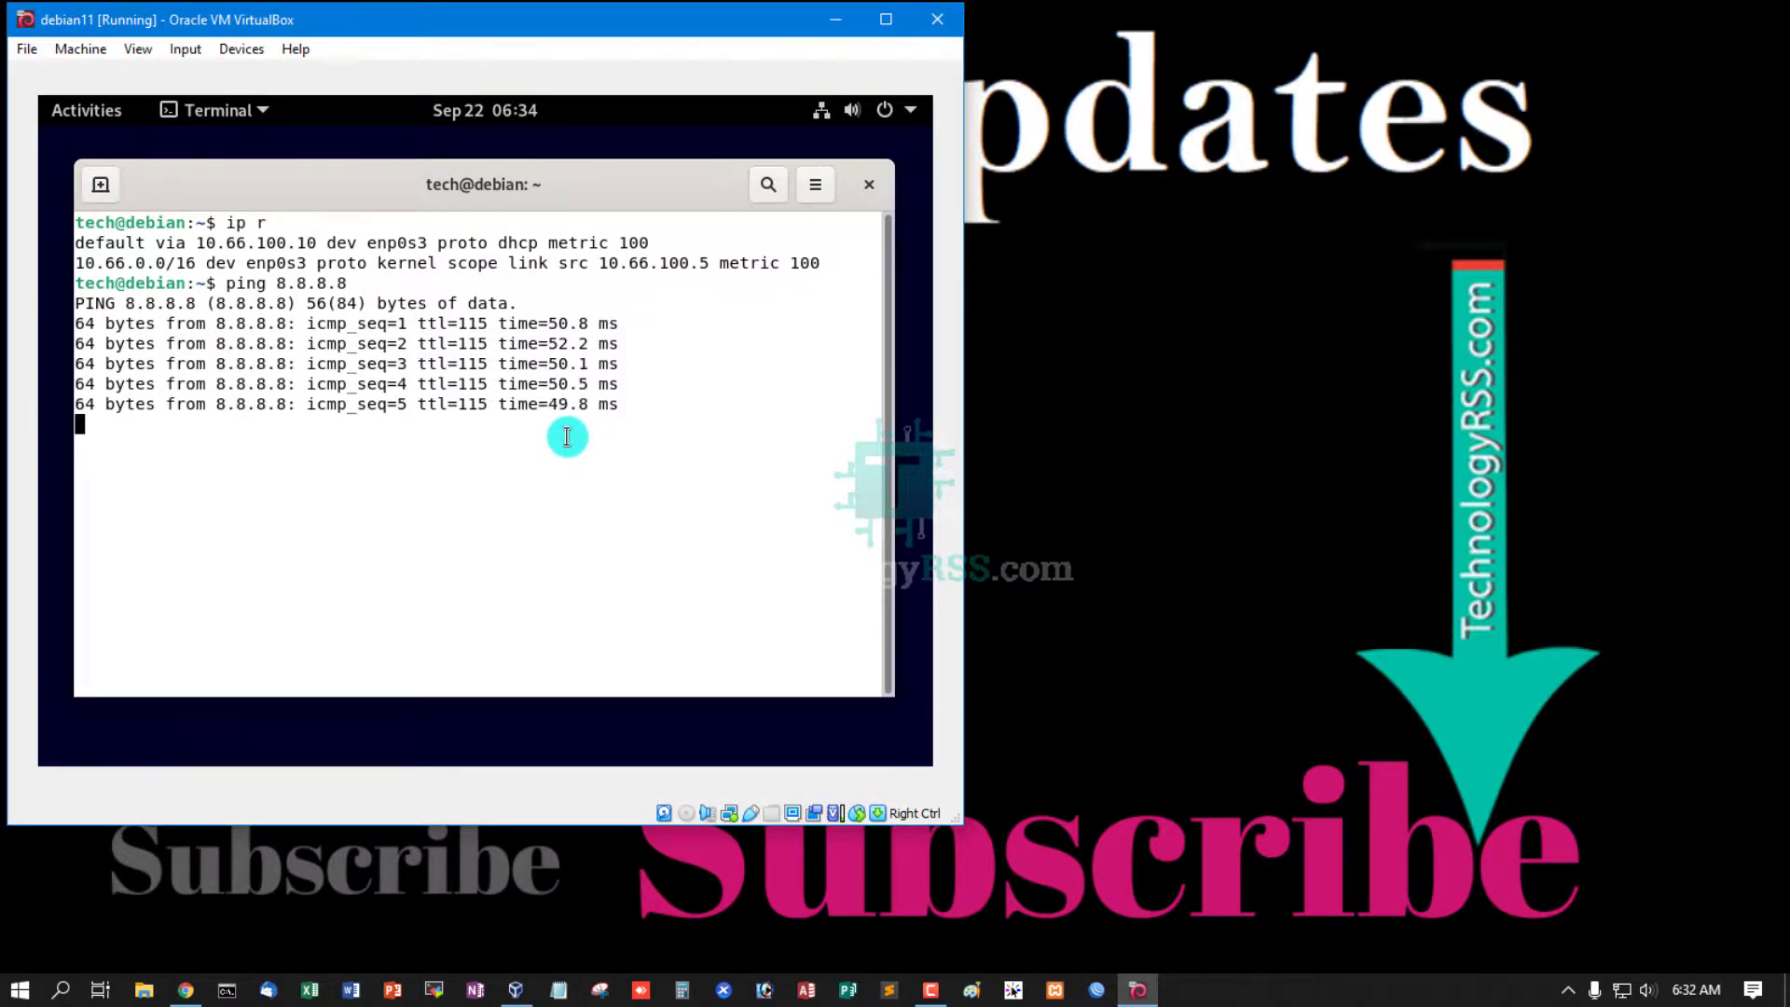
{"action": "key", "text": "ctrl+c"}
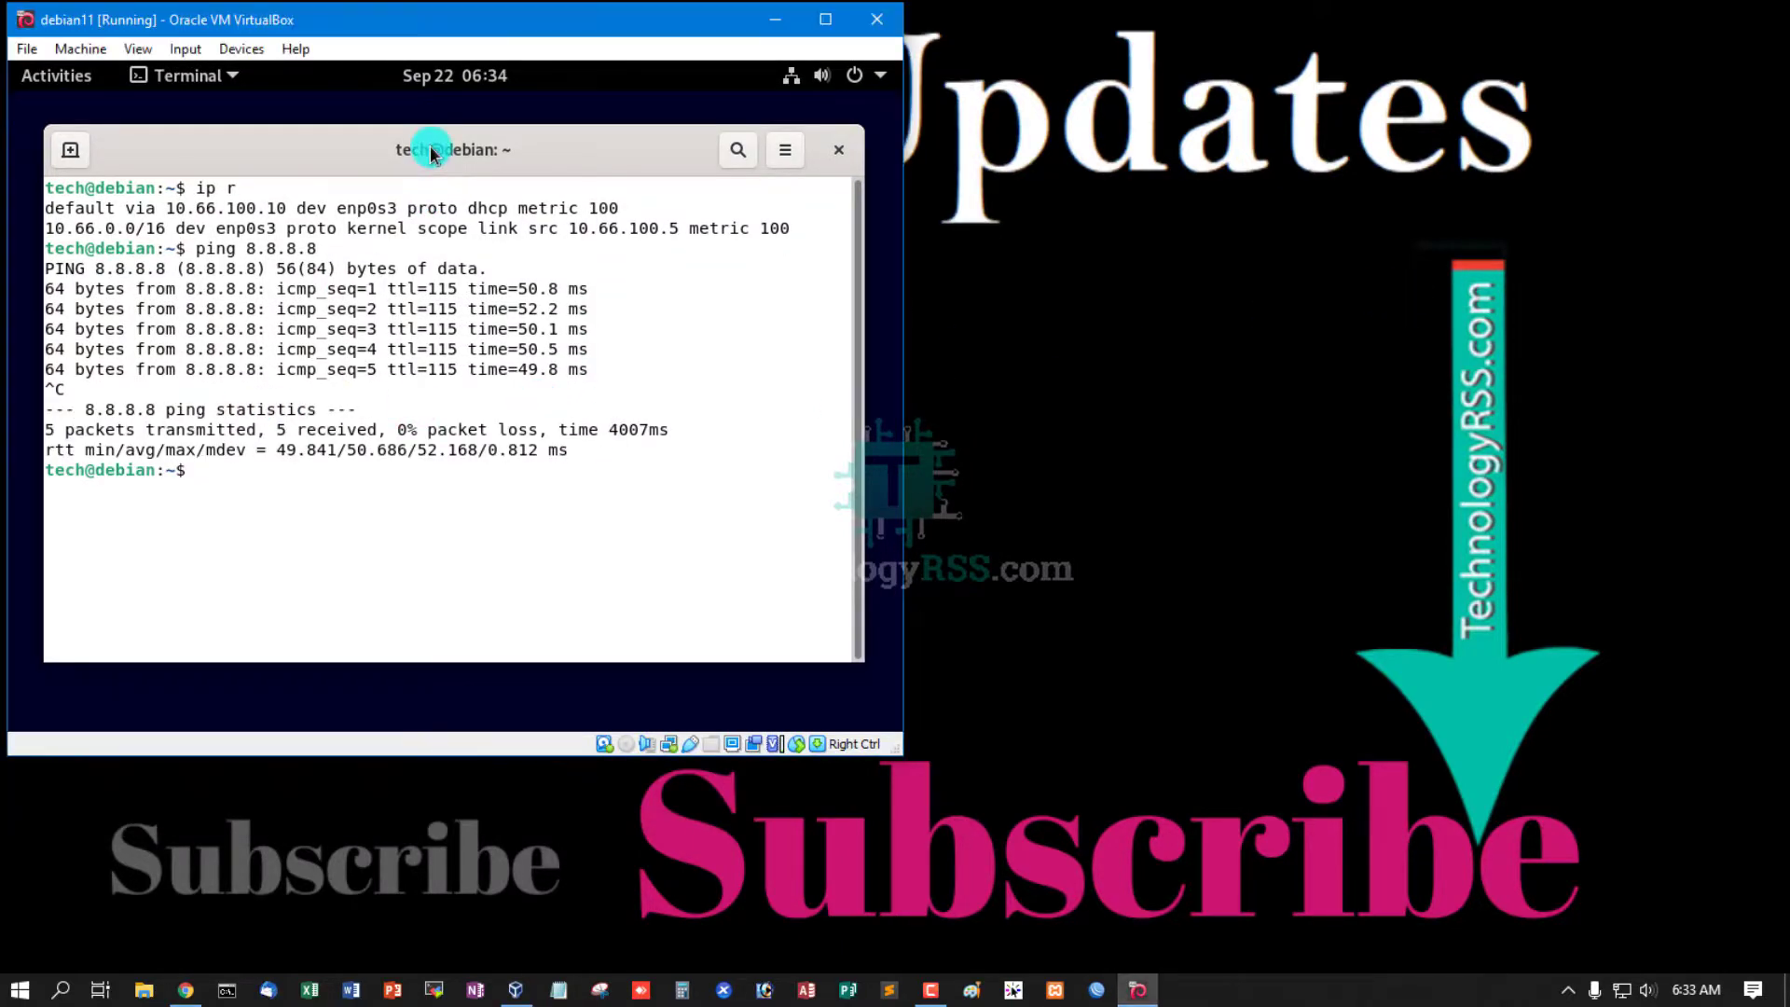
- Run 'lsb_release -a' to confirm Debian 11 bullseye, then close the Terminal
{"action": "key", "text": "ctrl+l"}
{"action": "type", "text": "lsb_release "}
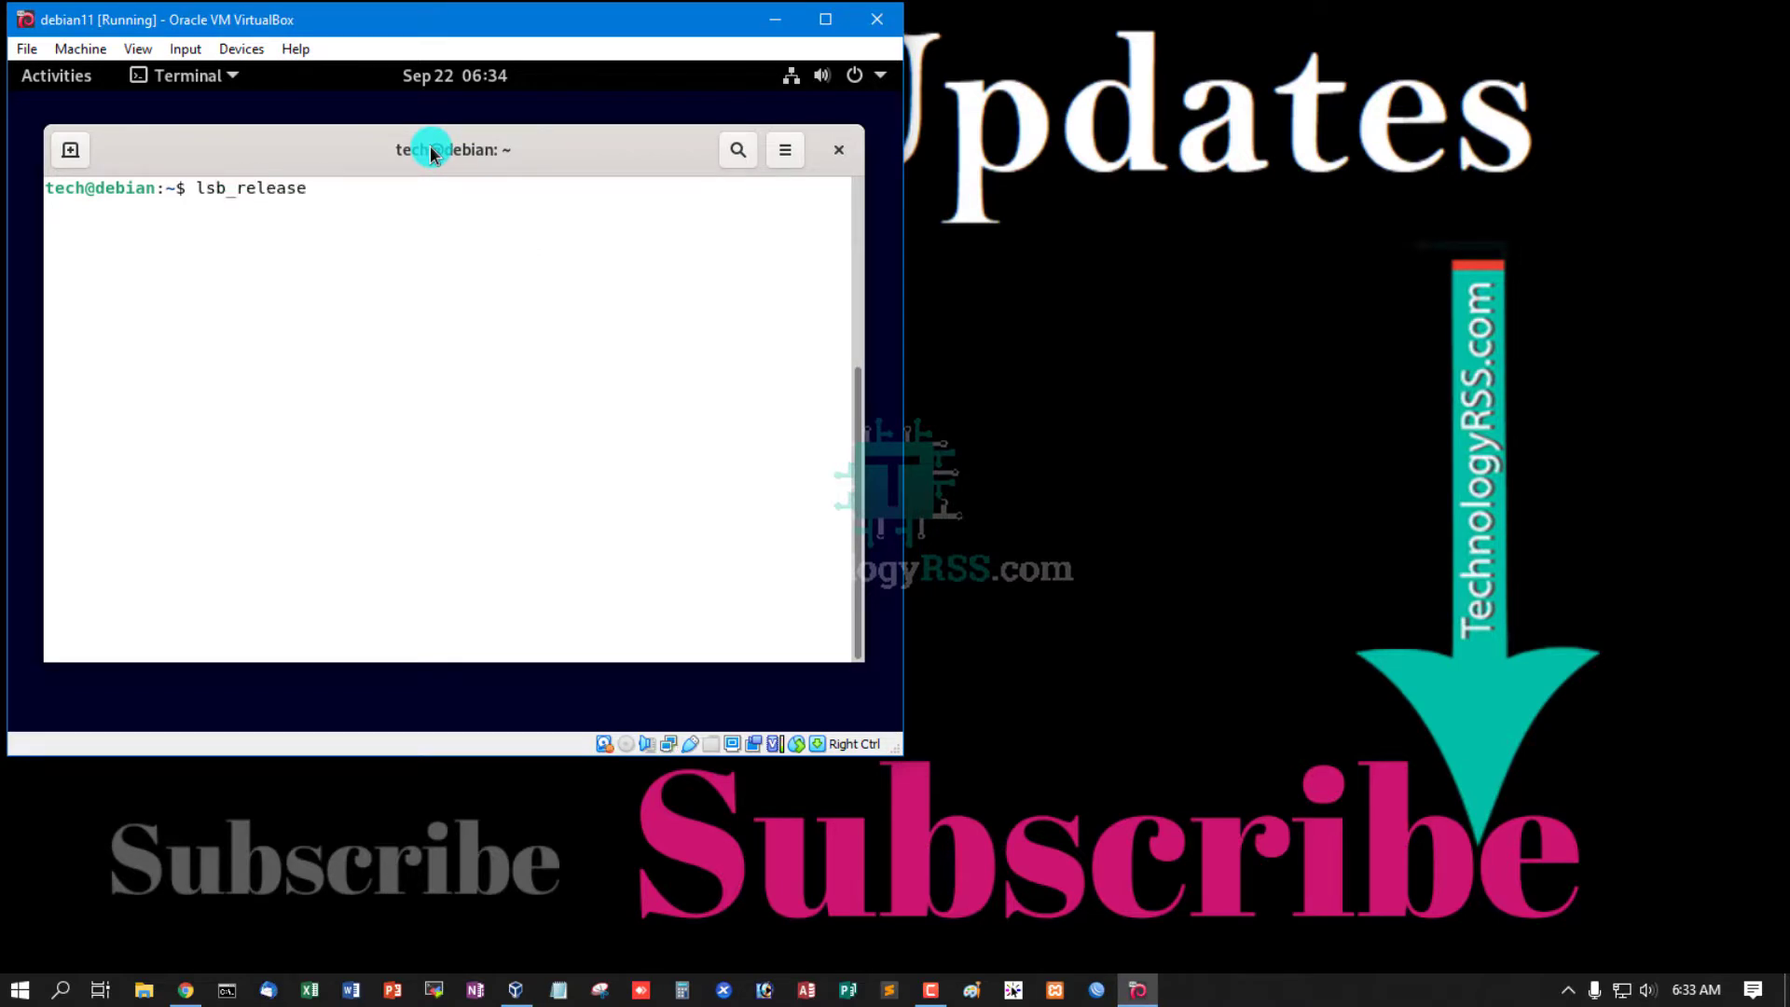
{"action": "type", "text": "-a"}
{"action": "key", "text": "Return"}
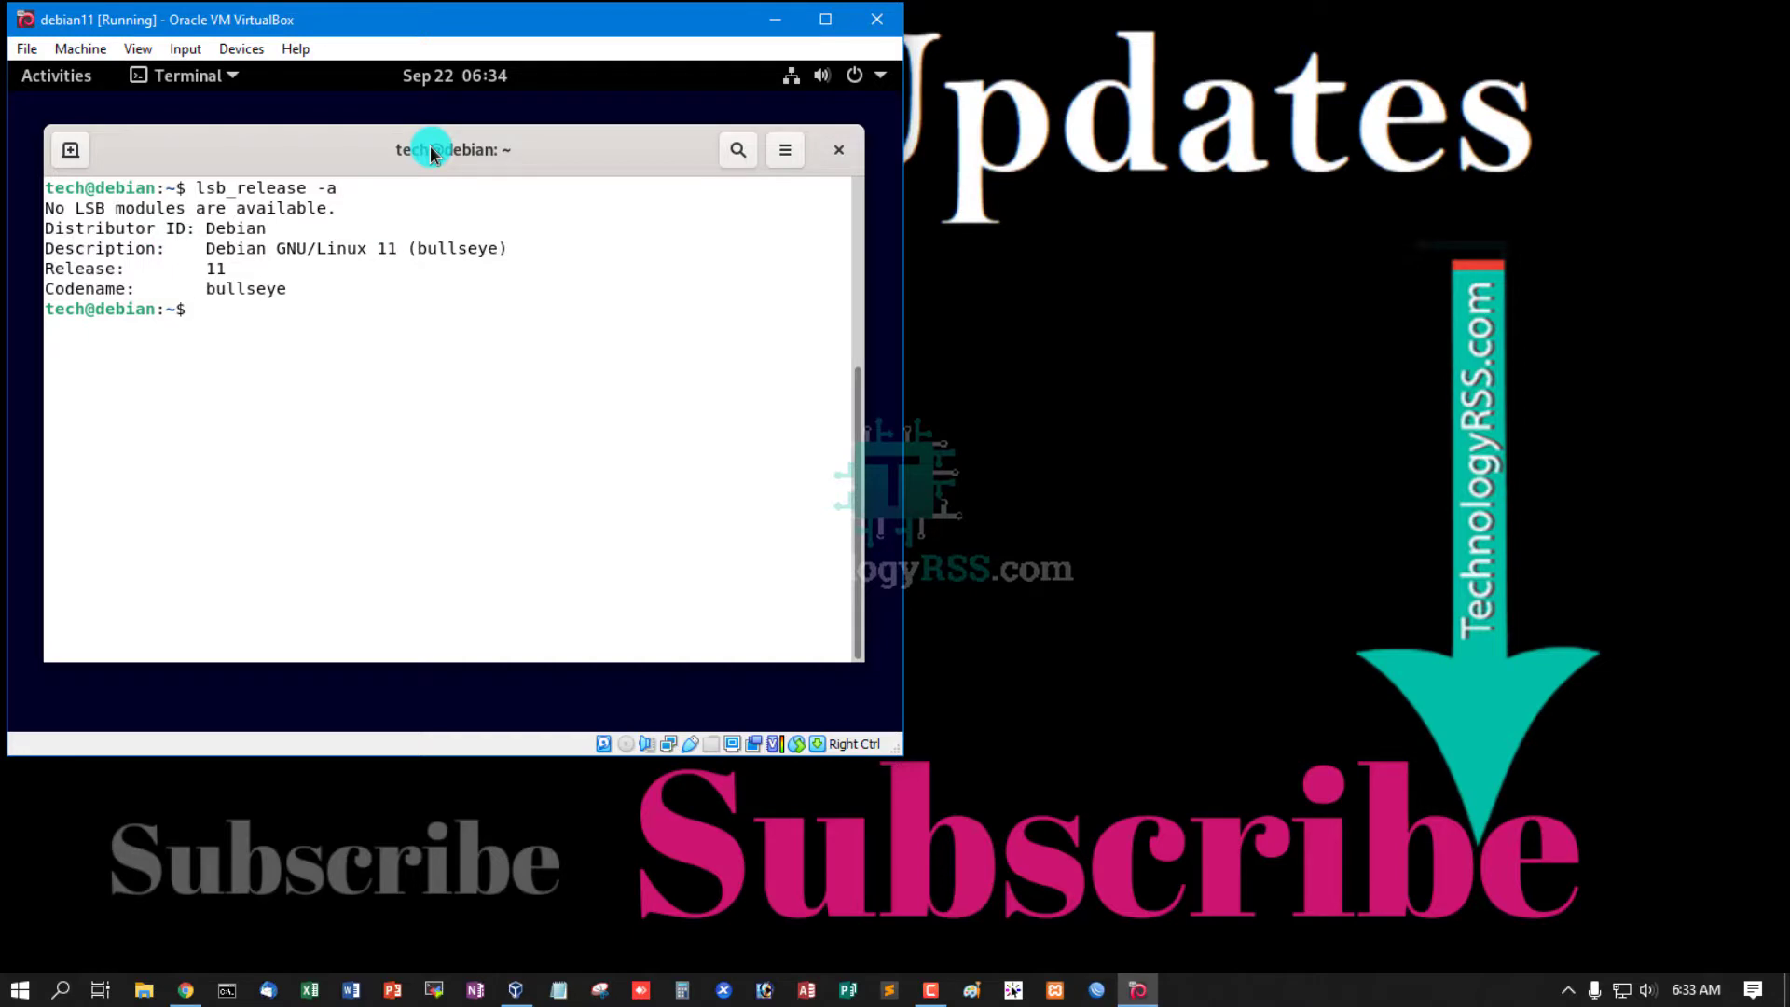
{"action": "left_click_drag", "start_coordinate": [202, 252], "coordinate": [320, 264]}
{"action": "left_click", "coordinate": [311, 257]}
{"action": "left_click_drag", "start_coordinate": [211, 288], "coordinate": [292, 304]}
{"action": "left_click", "coordinate": [580, 351]}
{"action": "left_click", "coordinate": [1200, 316]}
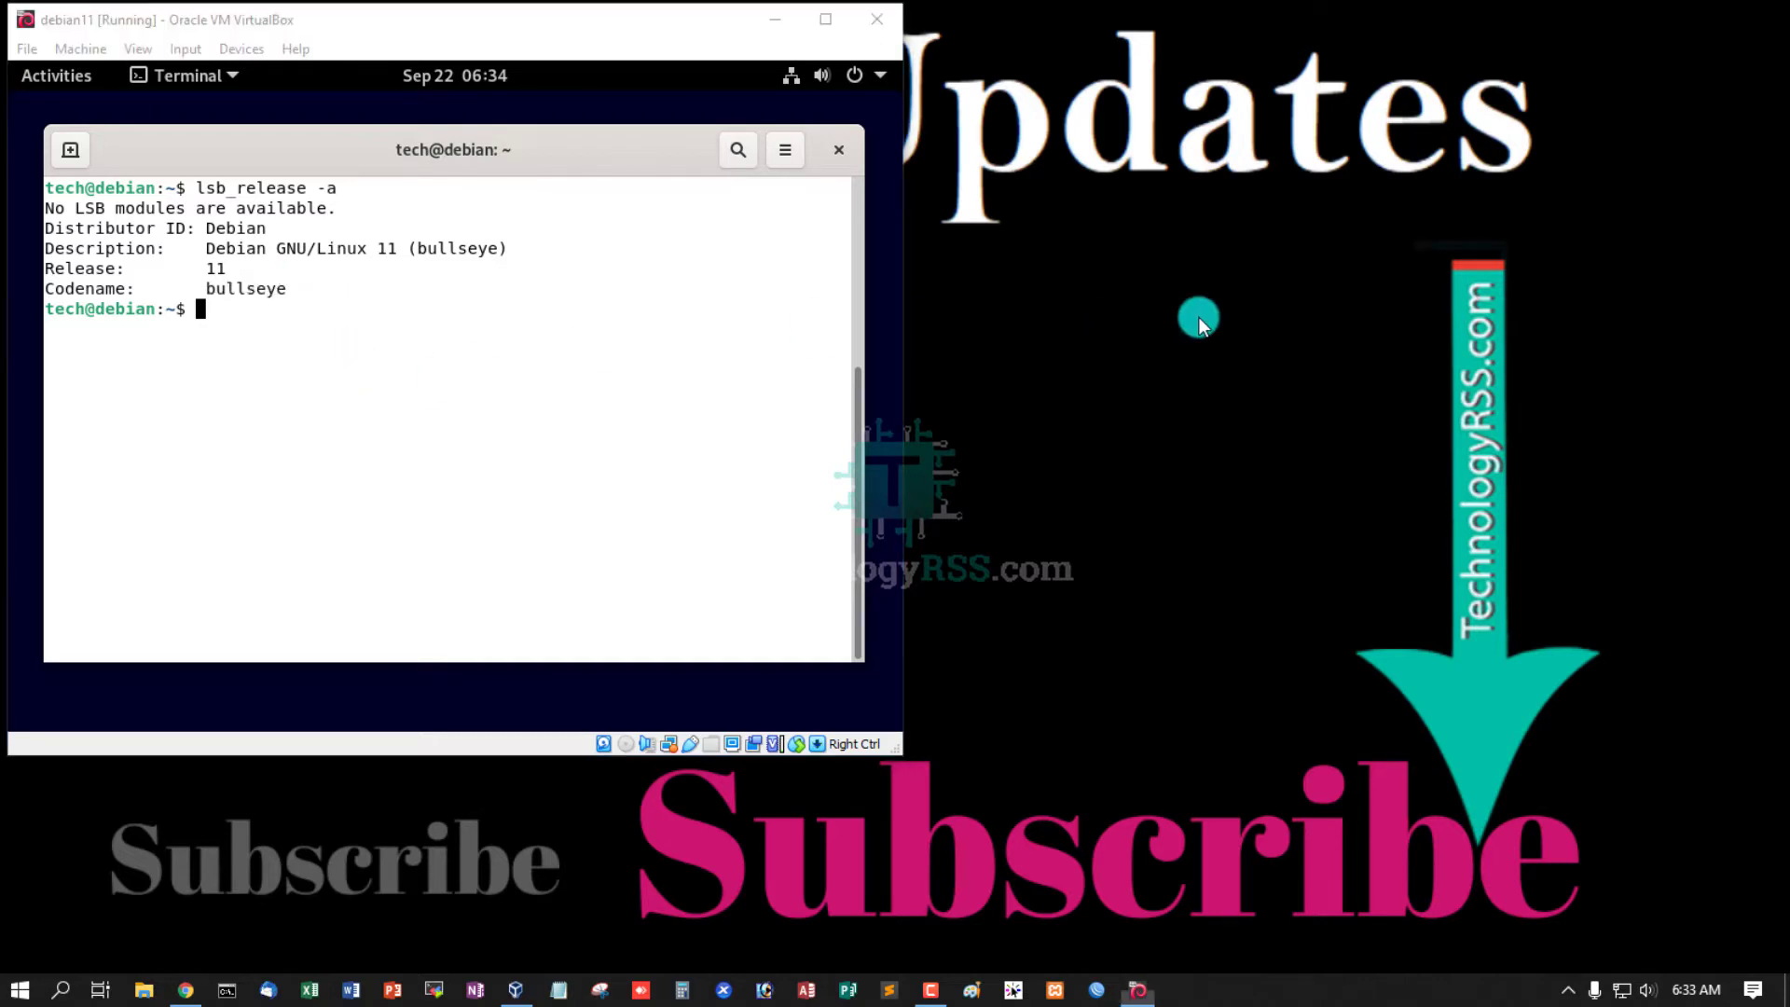
{"action": "left_click", "coordinate": [839, 150]}
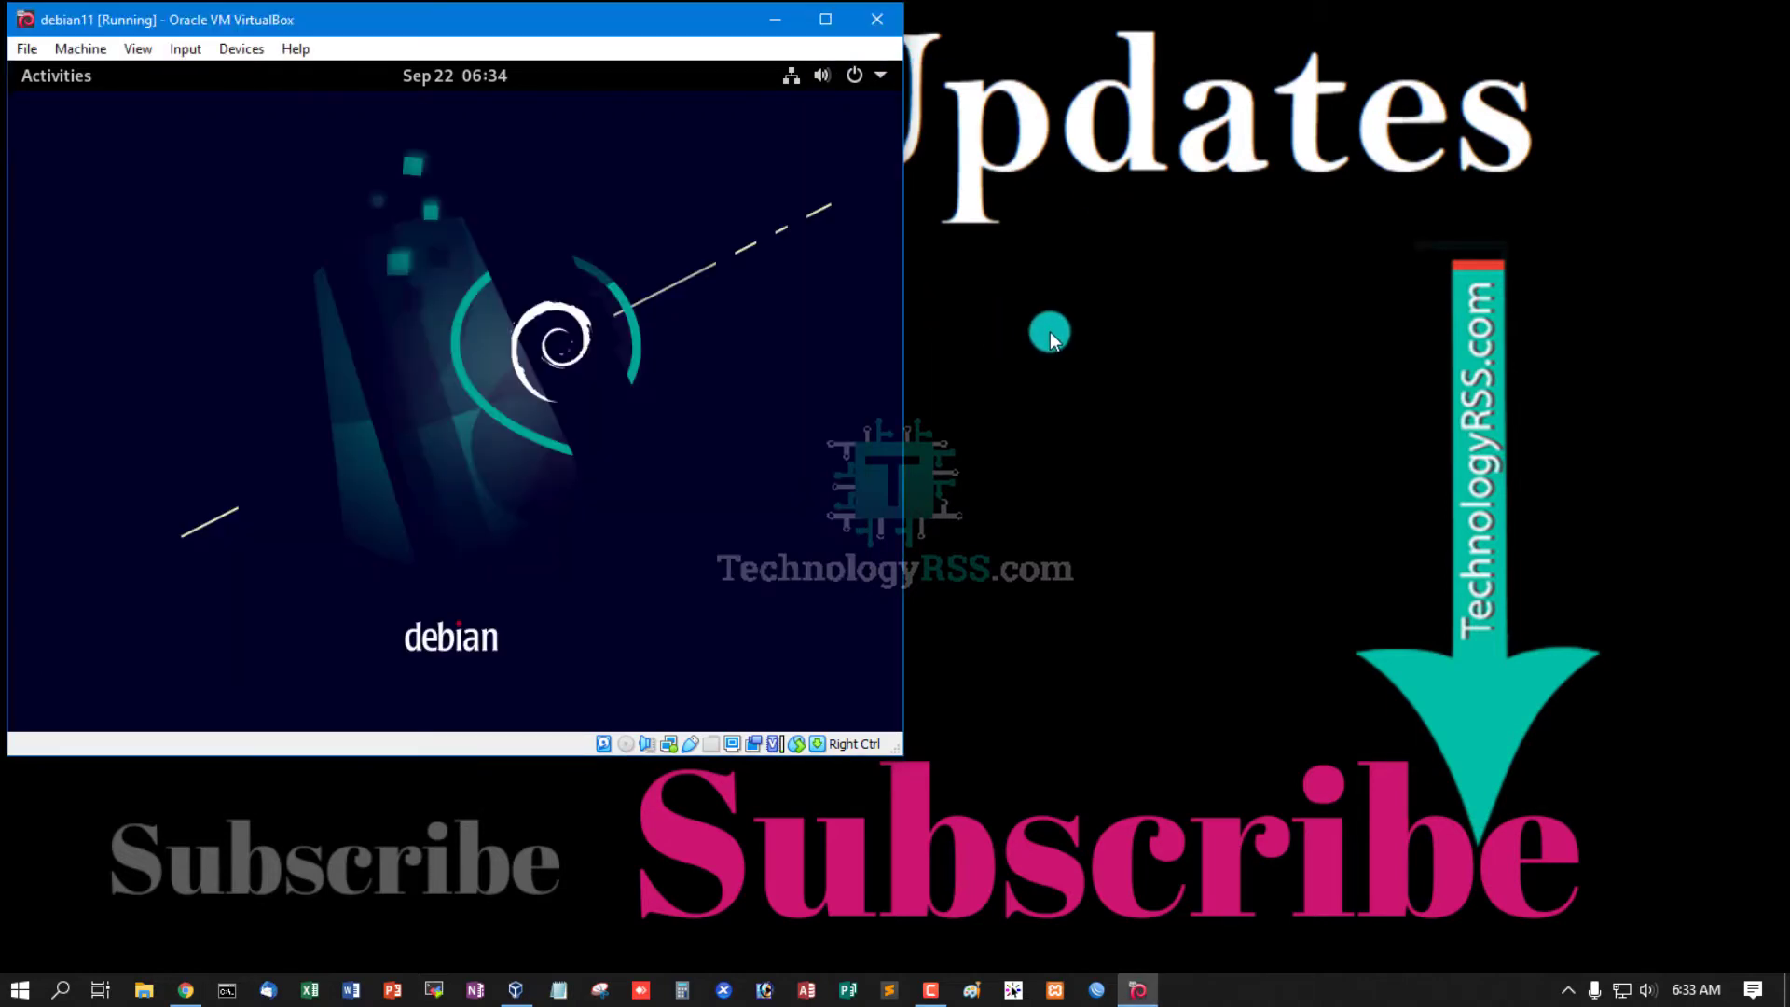